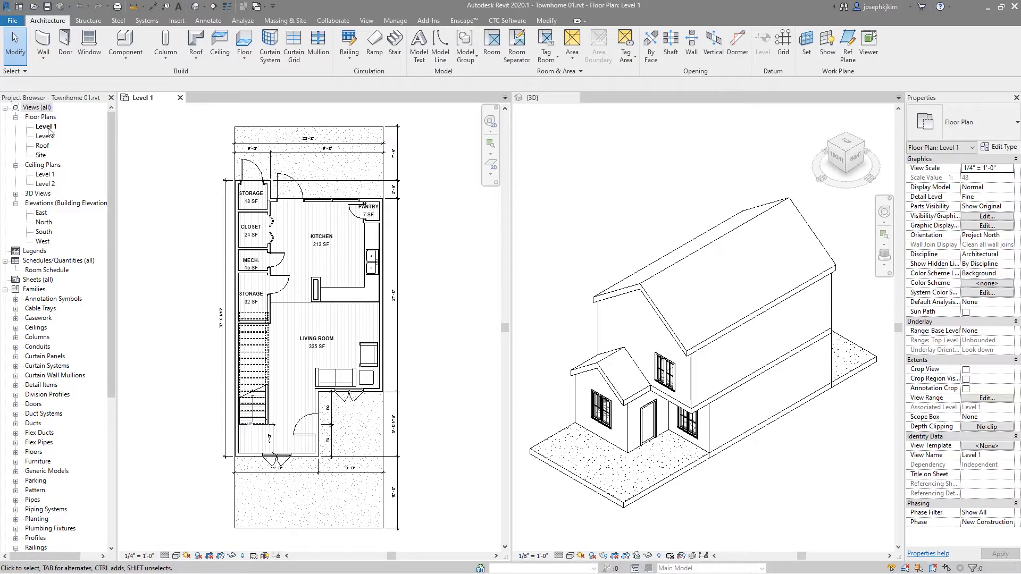
Review the Level 1 and Level 2 floor plans and turn the 3D view to show the house's rear and side.
click(47, 127)
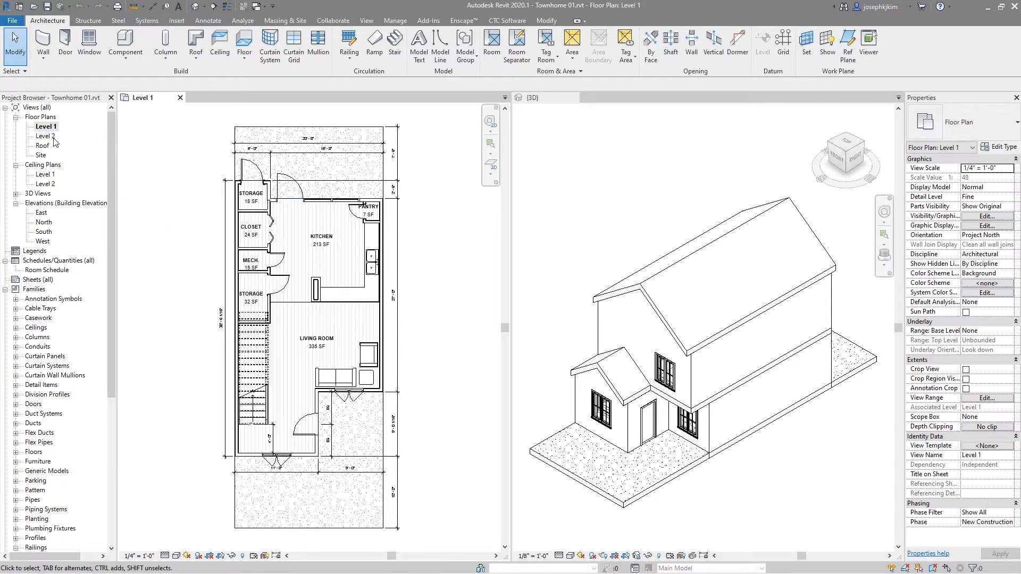
double_click(50, 136)
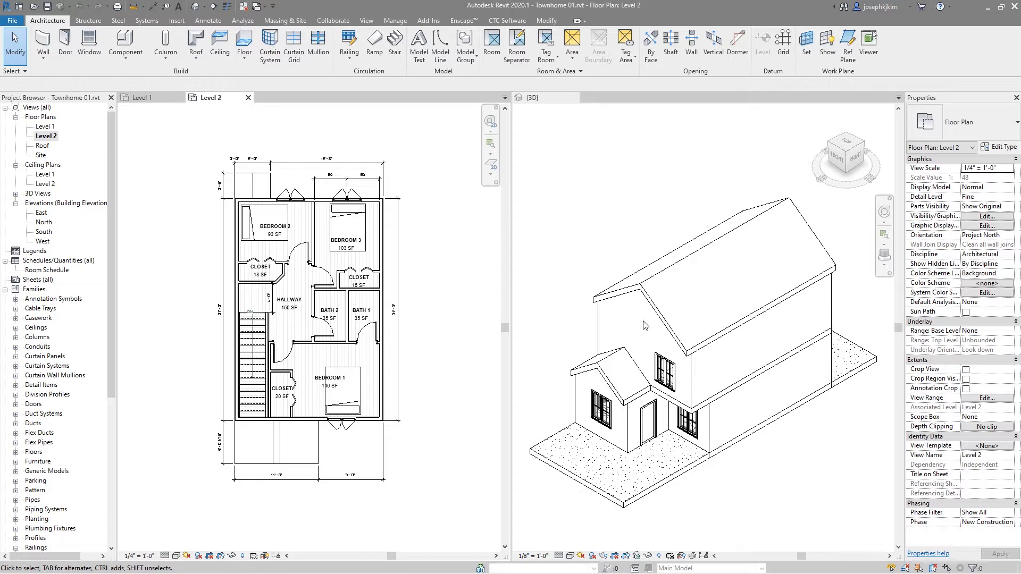
click(697, 343)
middle_drag(710, 343, 744, 319)
click(864, 147)
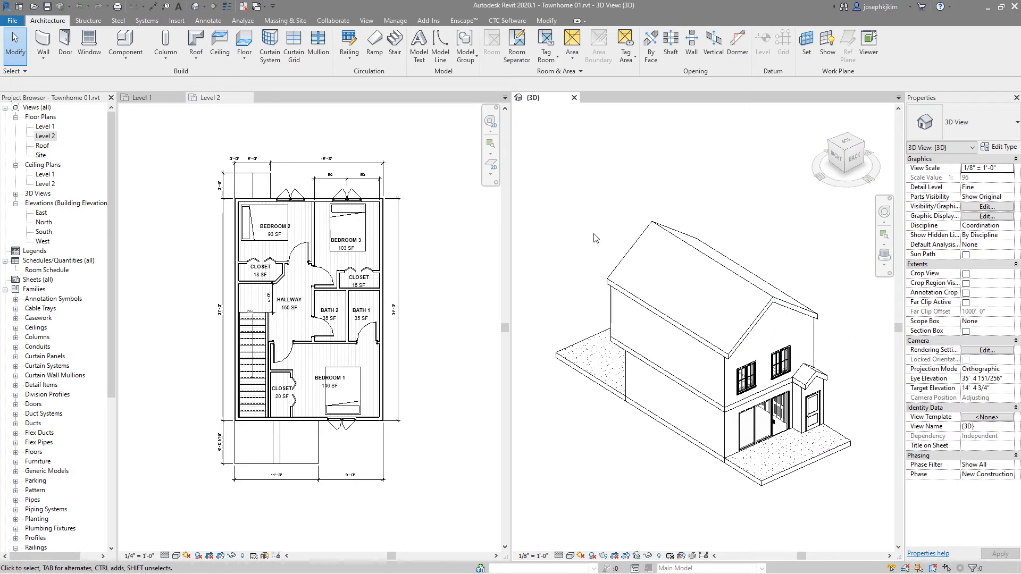
Start a live Enscape rendering of the 3D view, examine the staircase opening from inside, and return to the Revit model.
click(461, 20)
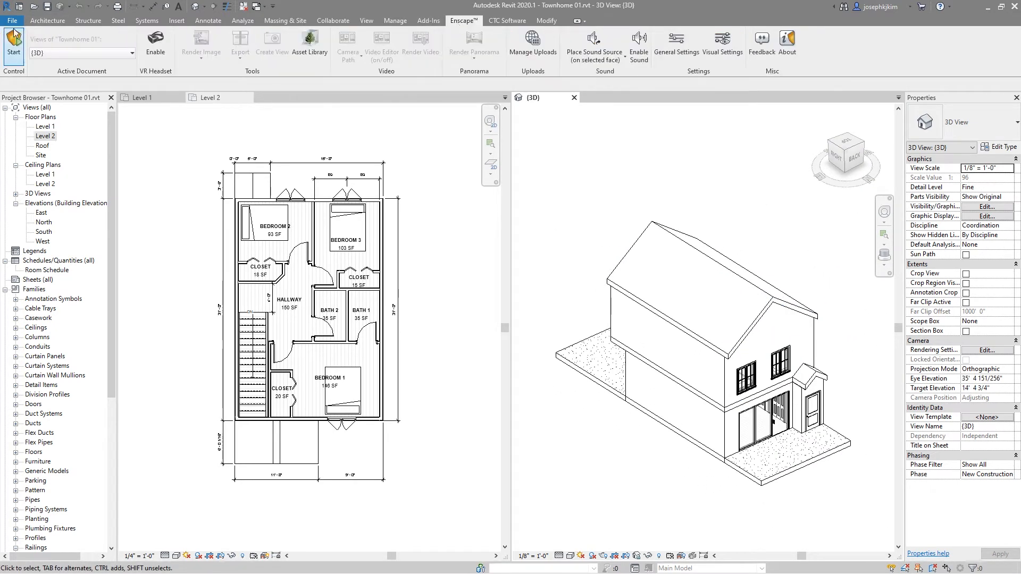
click(13, 45)
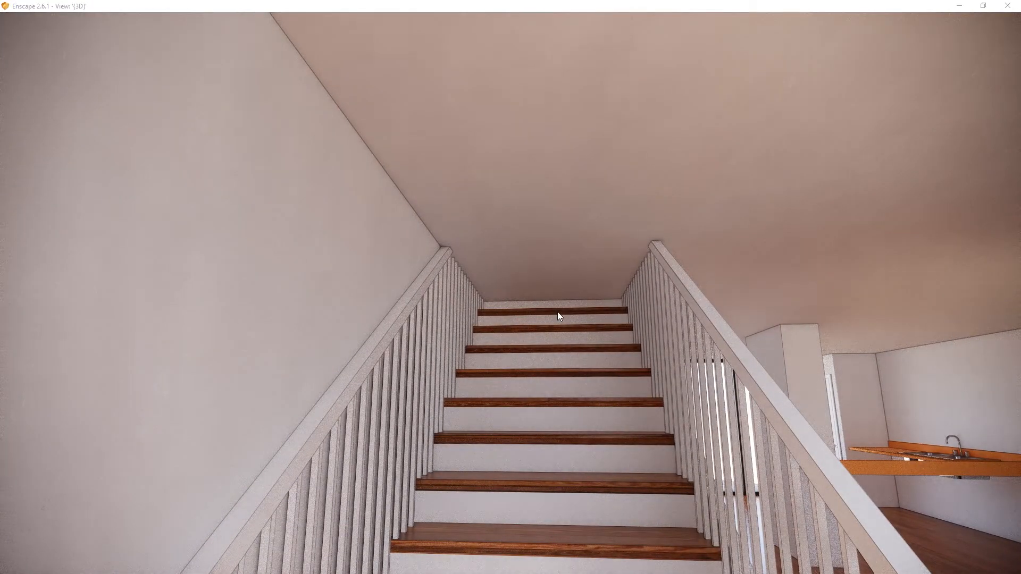
key(alt+Tab)
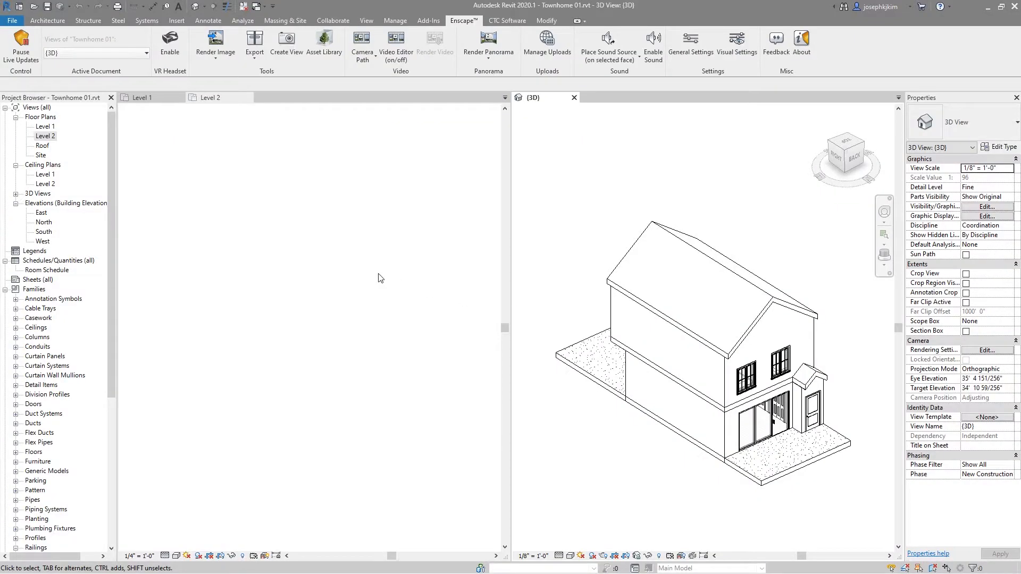
In the Level 1 ceiling plan, filter a selection down to the ceiling and open its boundary for editing.
click(379, 274)
double_click(50, 175)
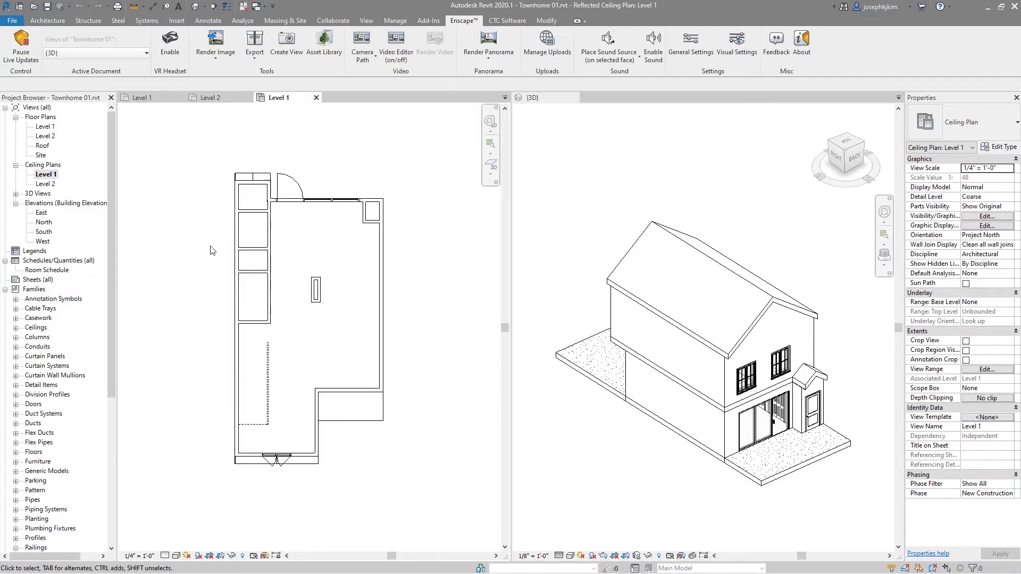
drag(400, 473, 227, 355)
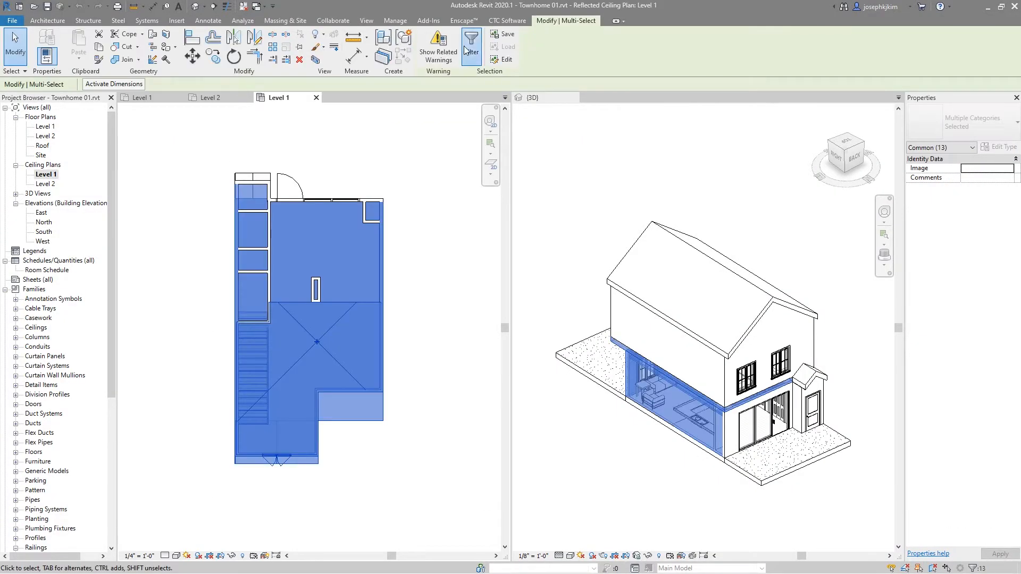
click(471, 45)
click(579, 240)
click(415, 224)
click(482, 371)
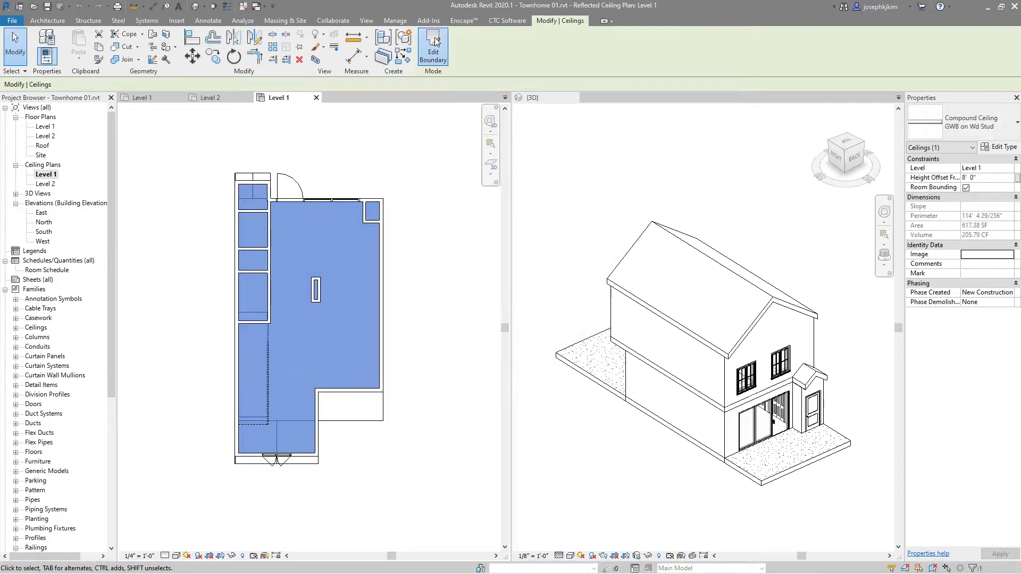
double_click(324, 331)
Pick ceiling boundary lines along the stair opening's edges and split the outer boundary line beside the stairs.
click(505, 36)
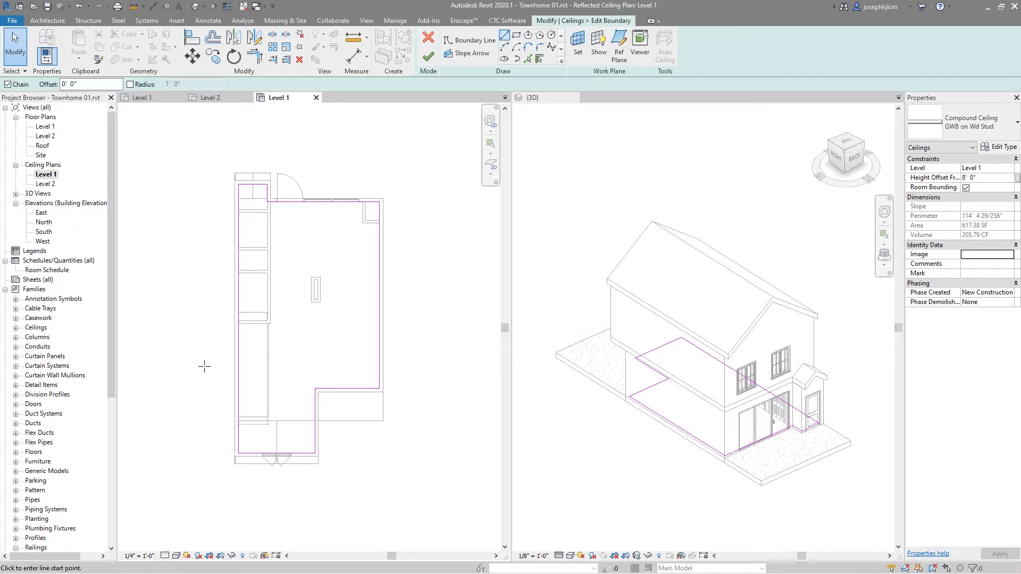
click(529, 59)
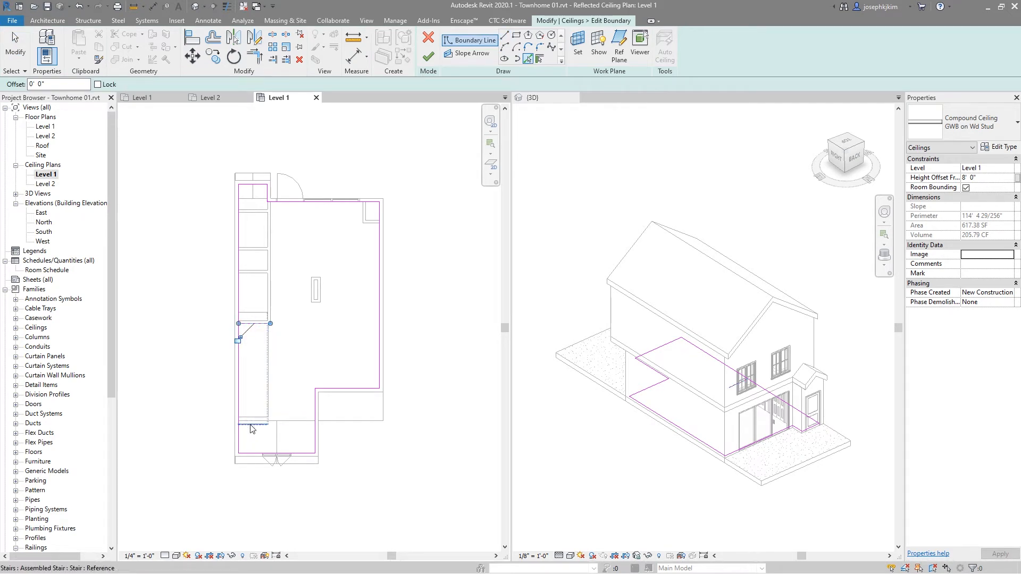
key(t)
key(r)
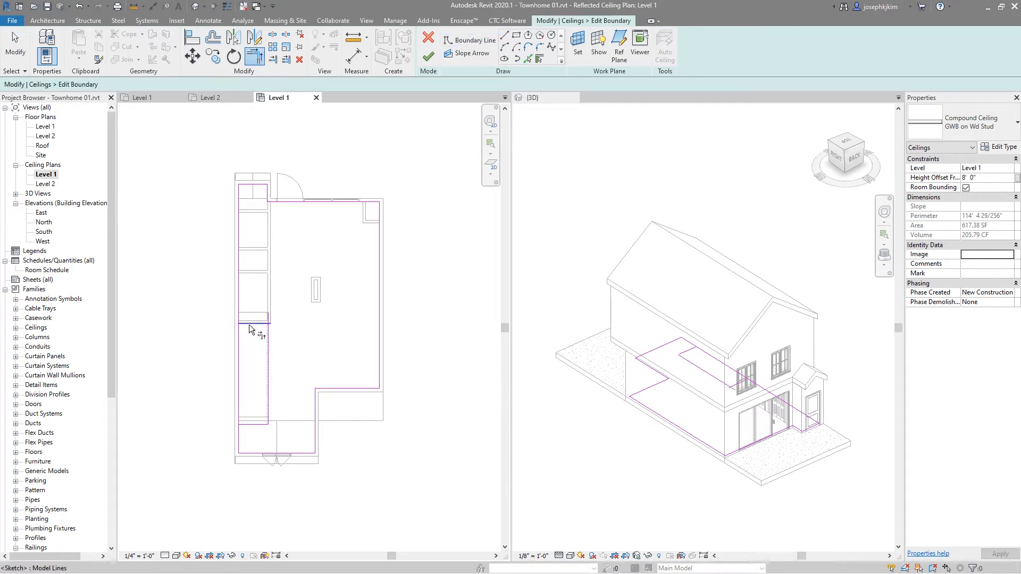
key(s)
key(l)
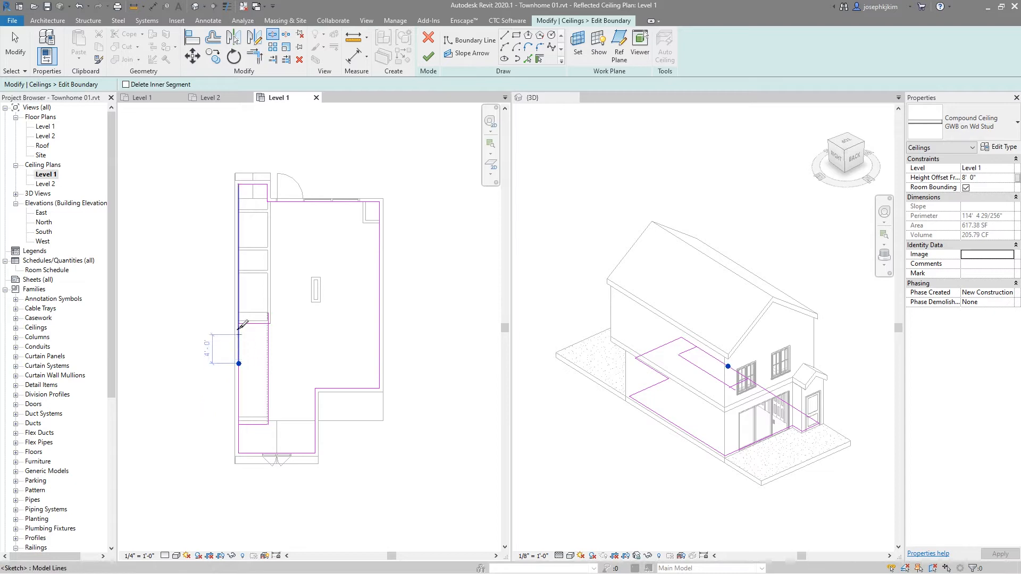
Trim the boundary lines into one closed outline that excludes the stair opening, and finish the ceiling sketch.
key(t)
key(r)
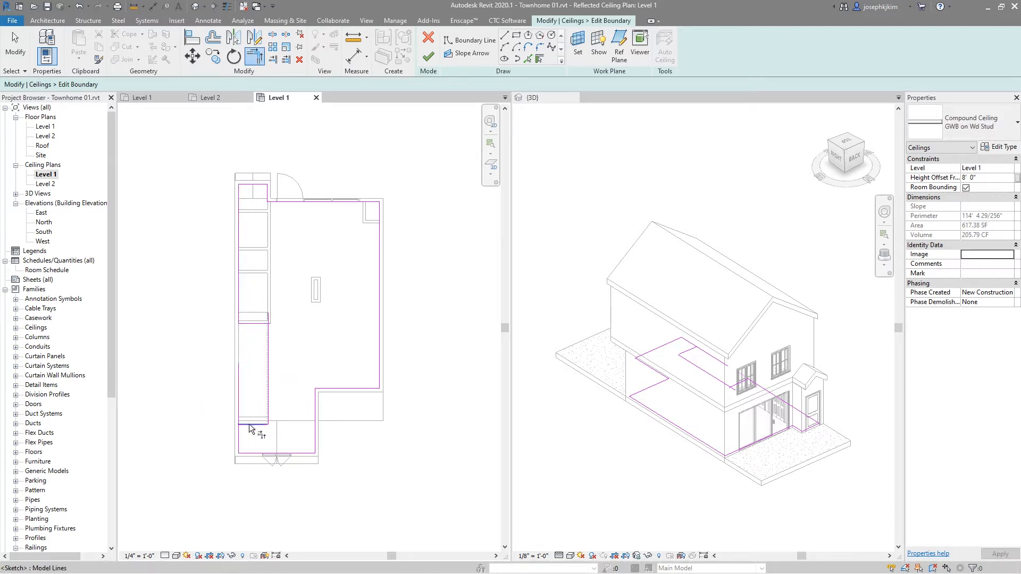
click(269, 419)
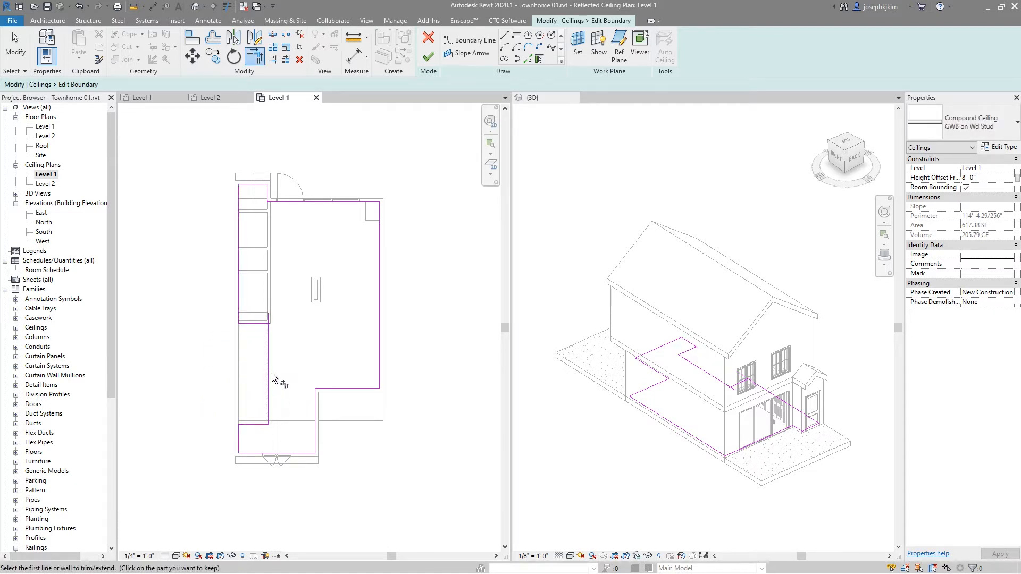
click(268, 367)
click(254, 322)
click(429, 56)
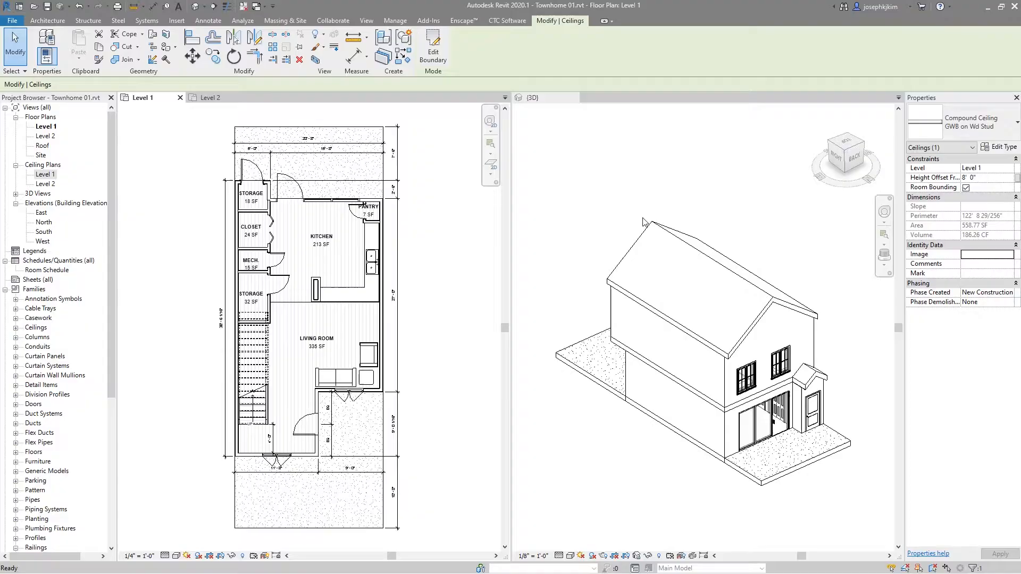
Combine the tiled views into tabs with the 3D view active and clear the ceiling selection.
click(620, 221)
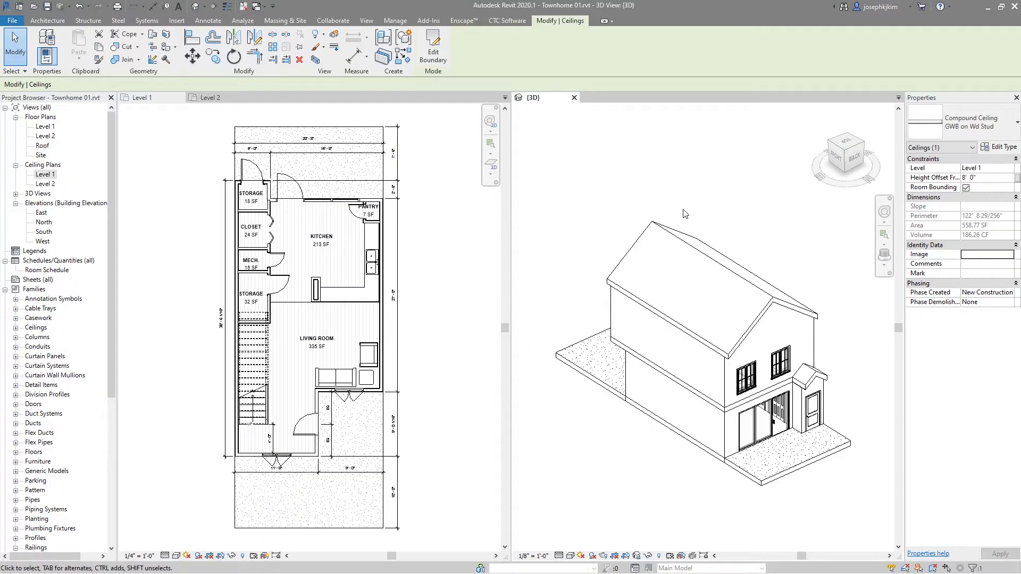
key(t)
key(w)
key(Escape)
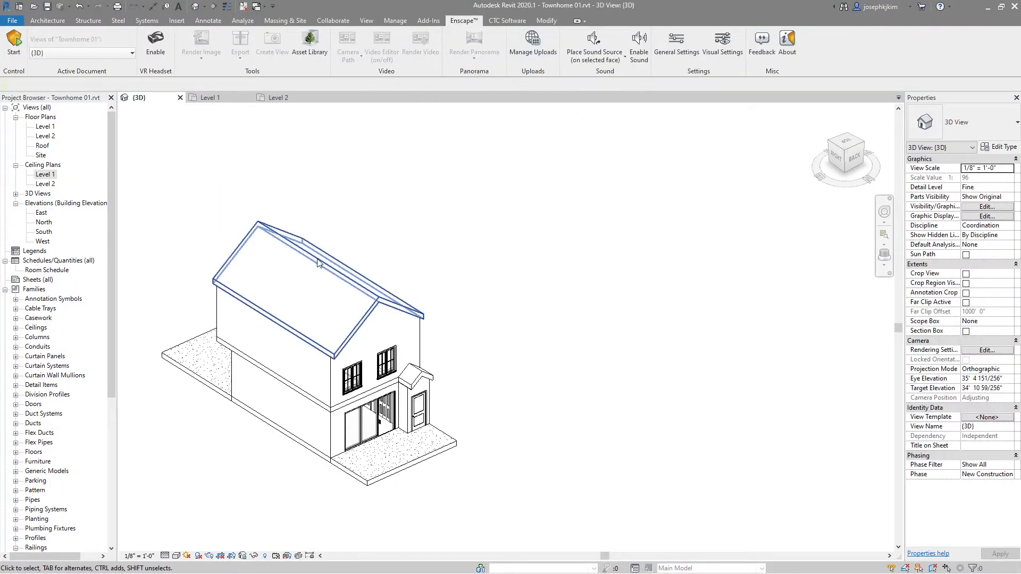
middle_drag(319, 292, 524, 311)
scroll(608, 311, up, 3)
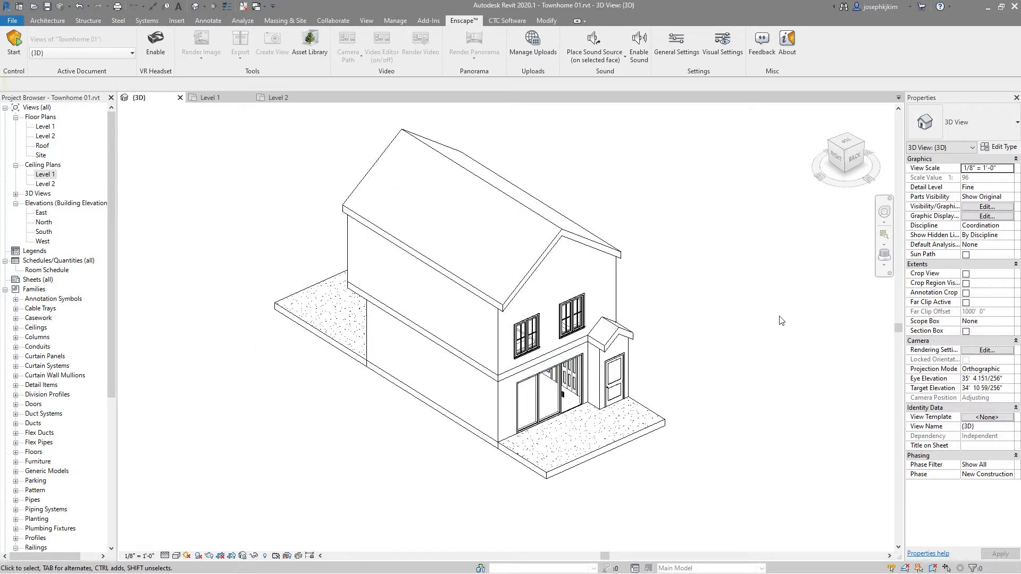
Start a DWG export of the current 3D view and open its export setup.
click(13, 20)
mouse_move(47, 174)
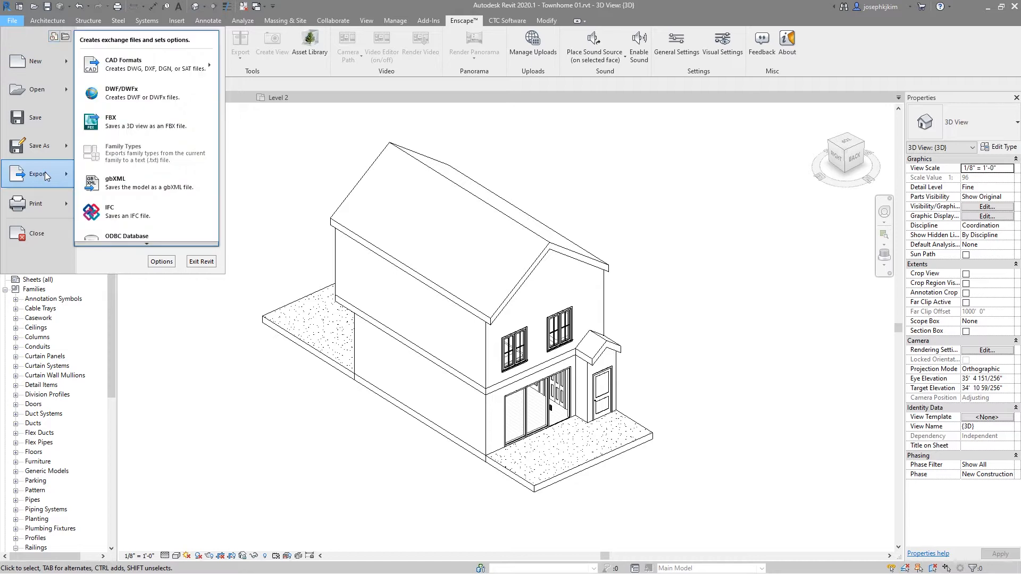
mouse_move(140, 75)
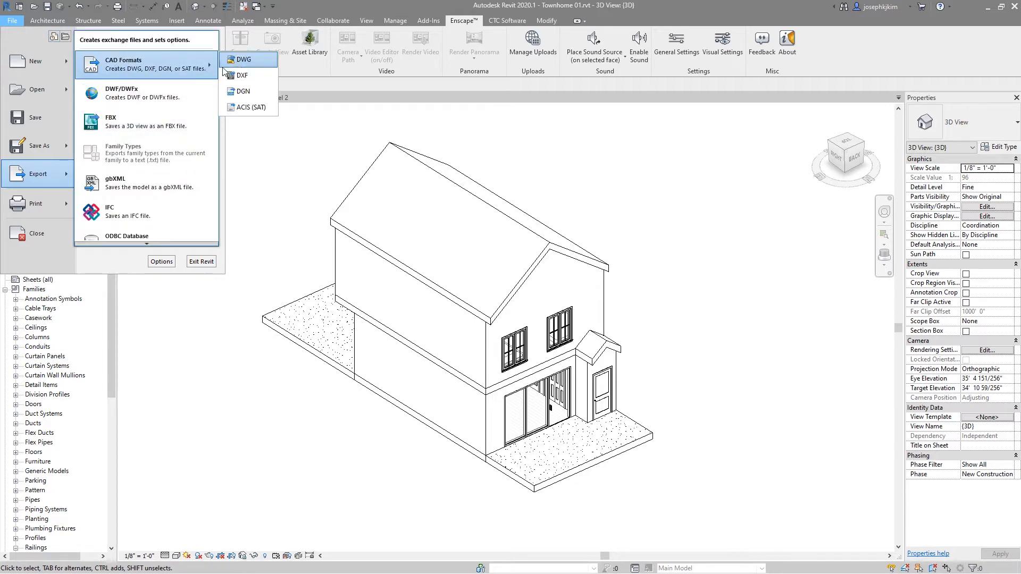
click(239, 61)
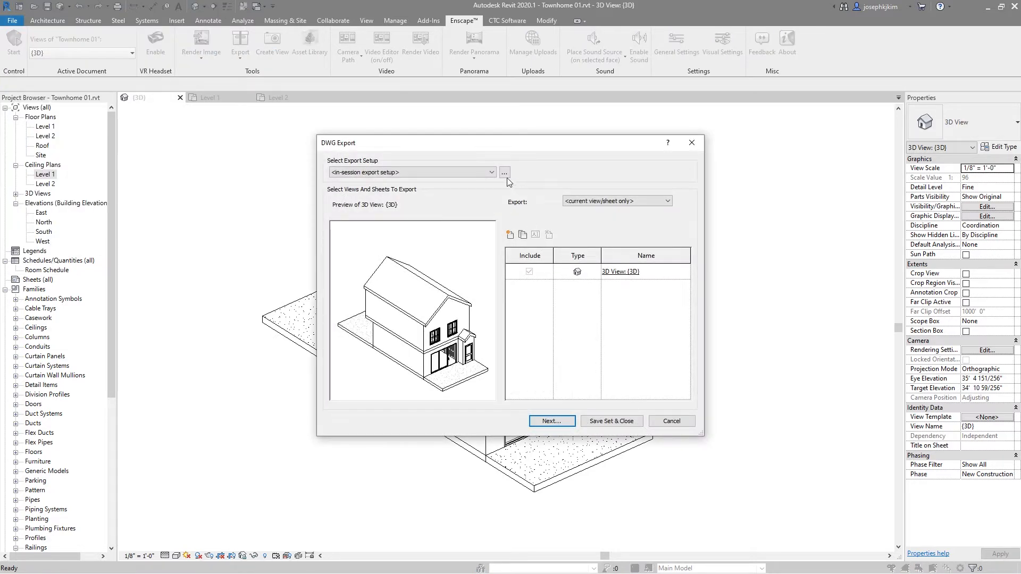
click(504, 173)
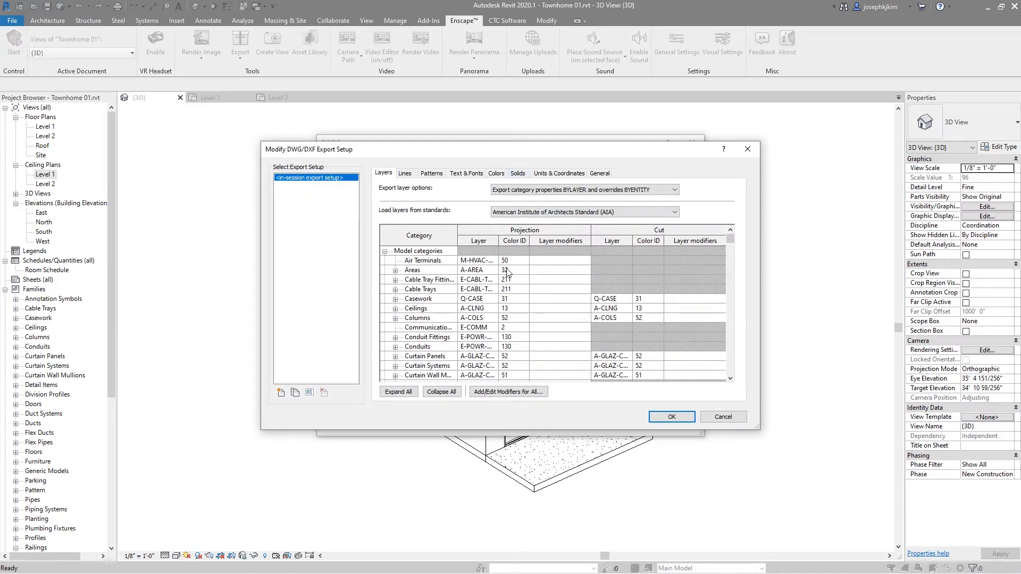
Configure the DWG export setup with ACIS solids, inch units and the AutoCAD 2018 file format.
click(519, 175)
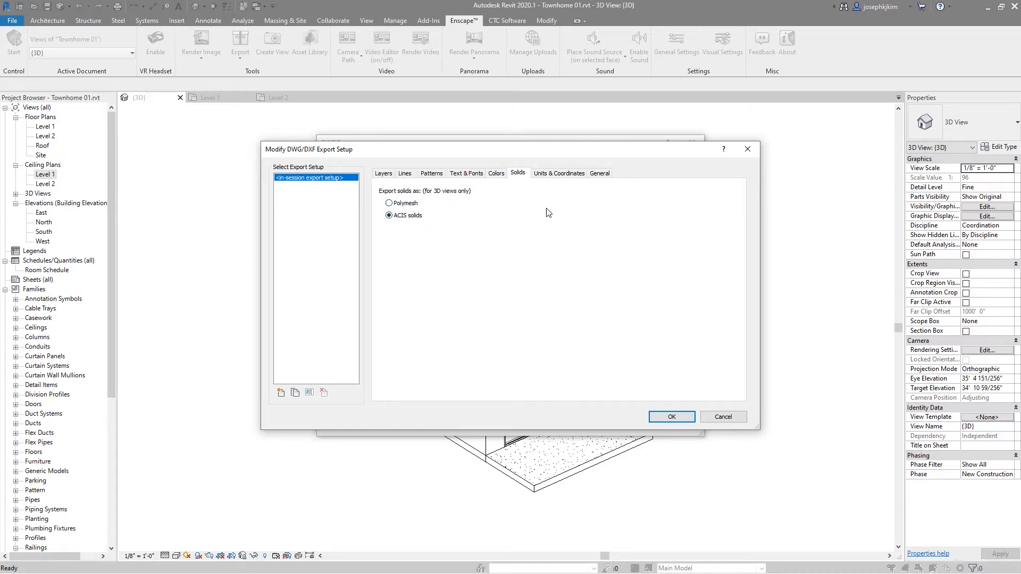
click(556, 176)
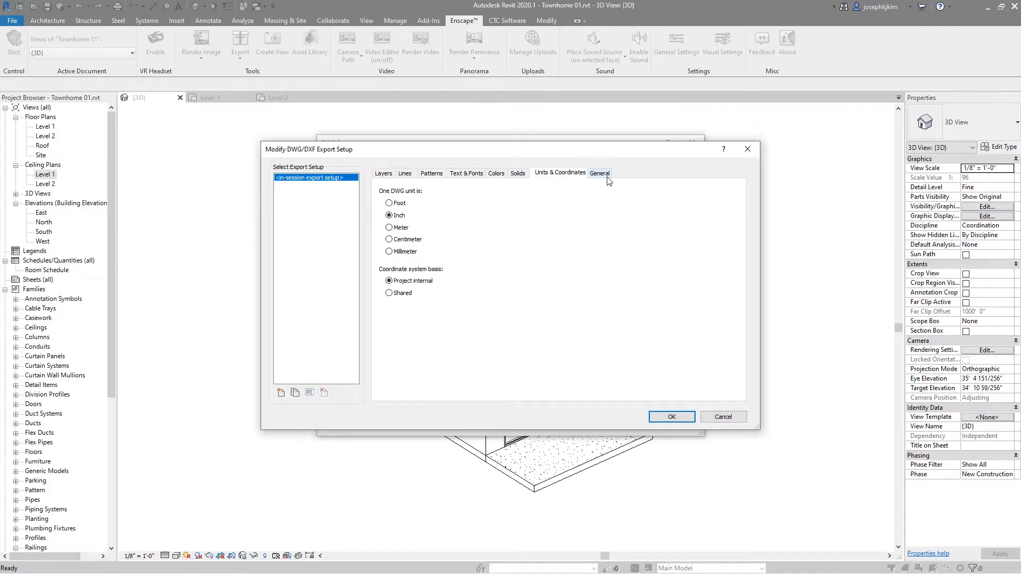
click(609, 180)
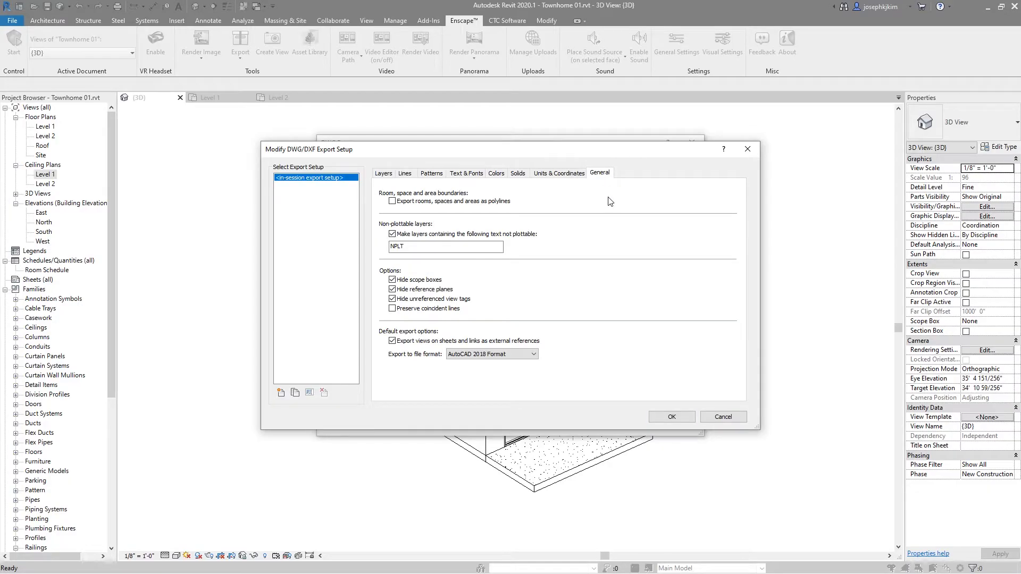
click(488, 356)
click(671, 416)
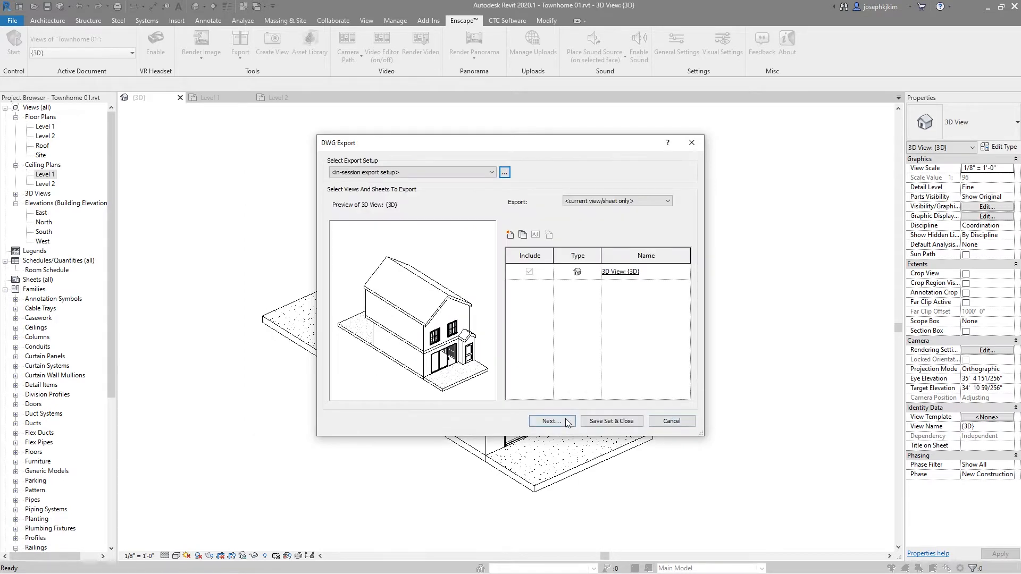
Export the DWG to the Desktop as Townhome 01, with sheet views and links not exported as external references.
click(567, 423)
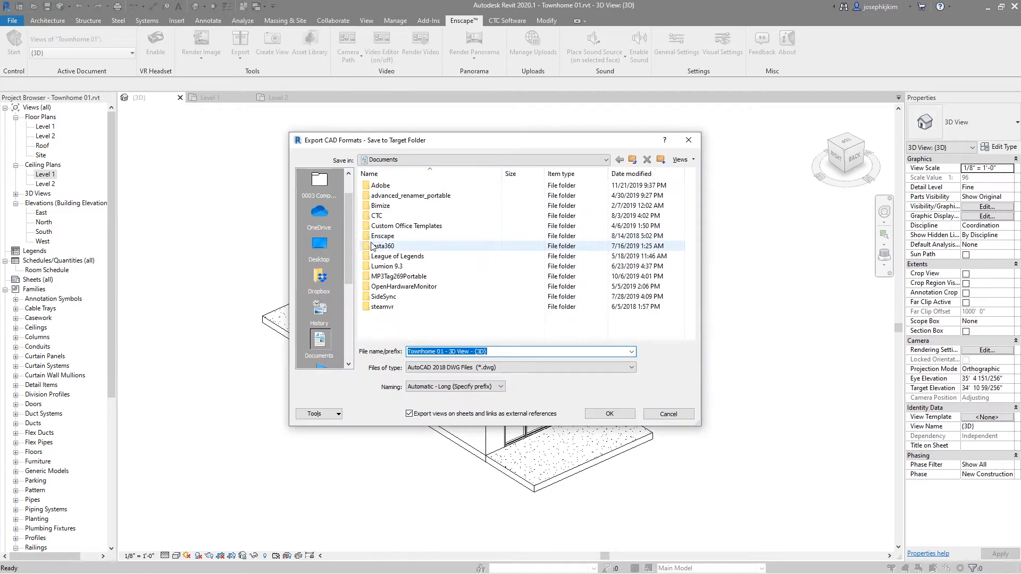
scroll(353, 244, up, 1)
click(319, 275)
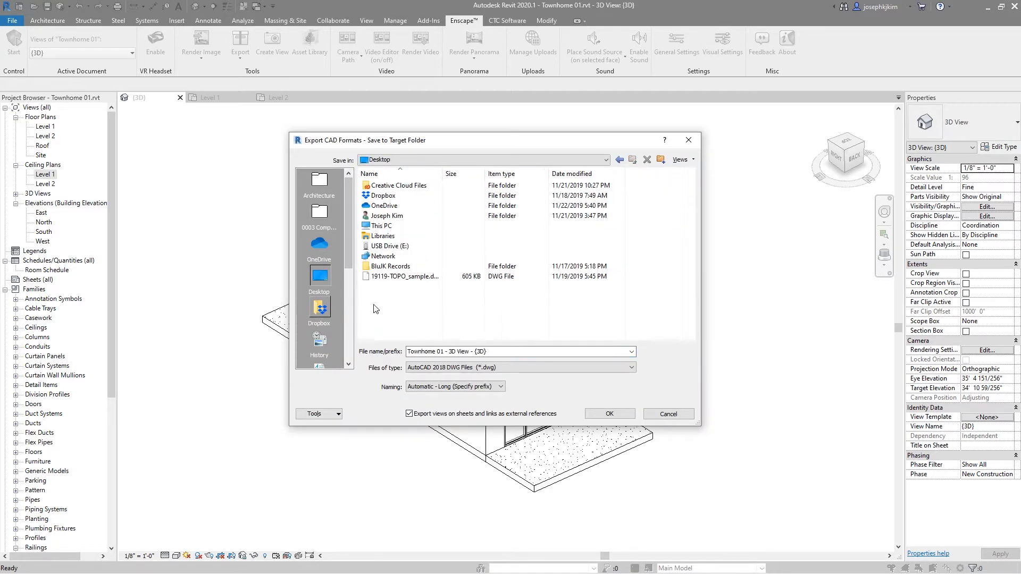
click(504, 352)
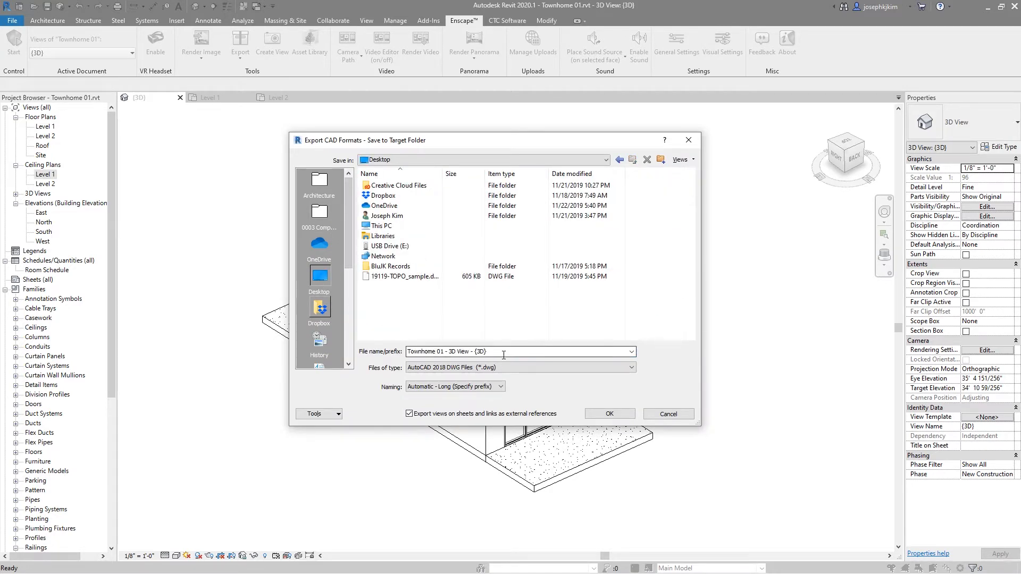
click(503, 353)
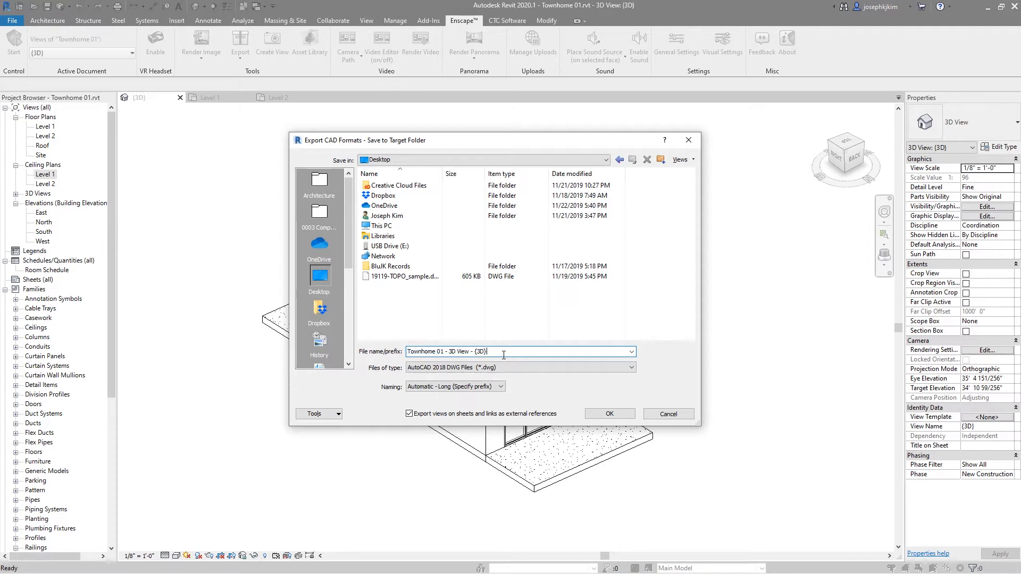
drag(504, 354, 448, 357)
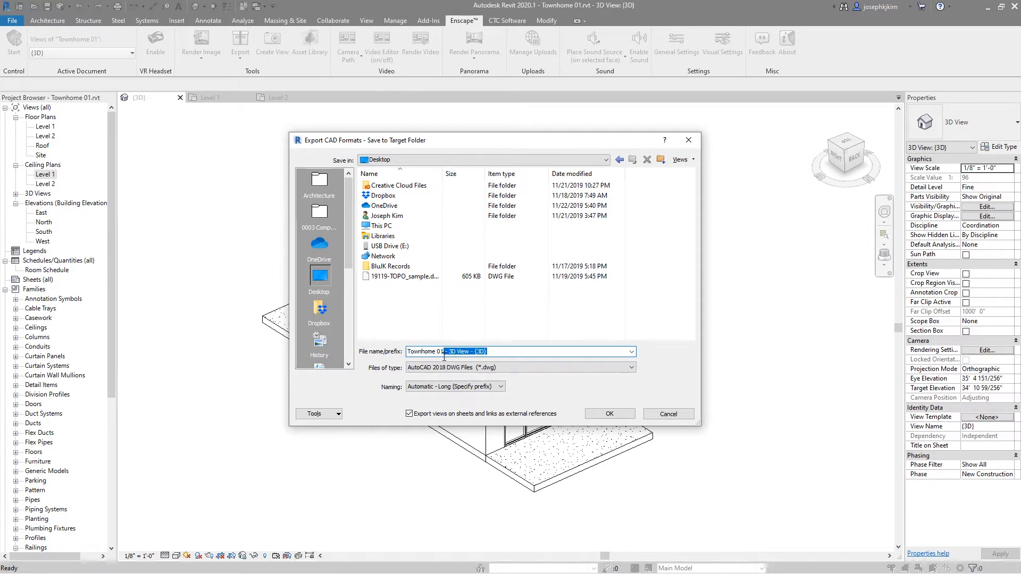
key(BackSpace)
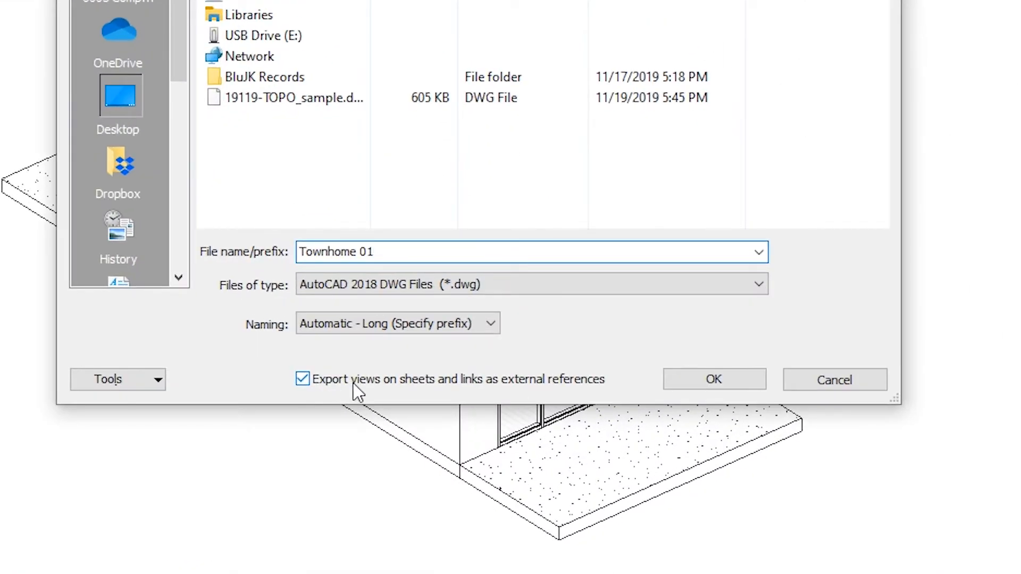
click(353, 383)
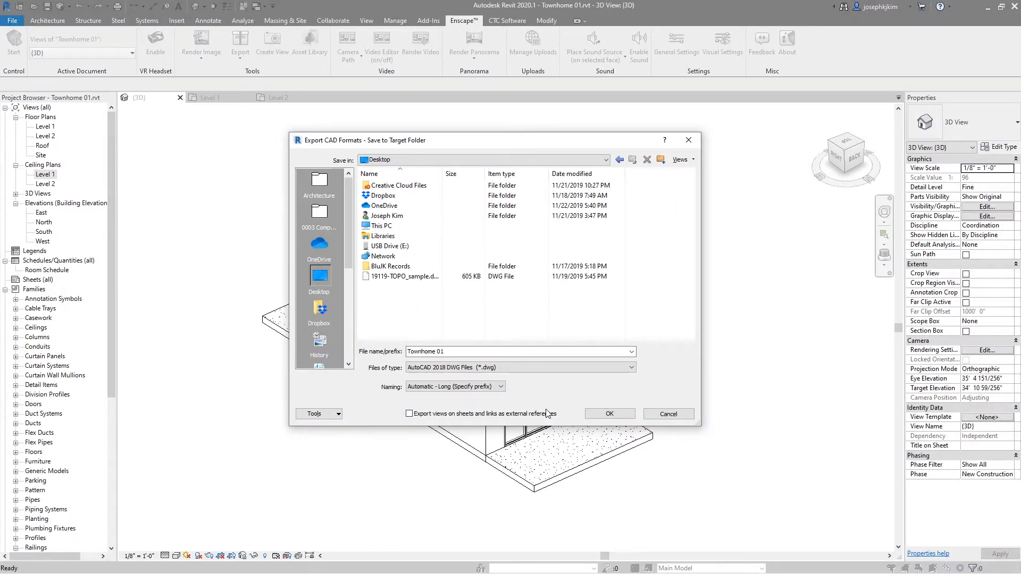
click(609, 414)
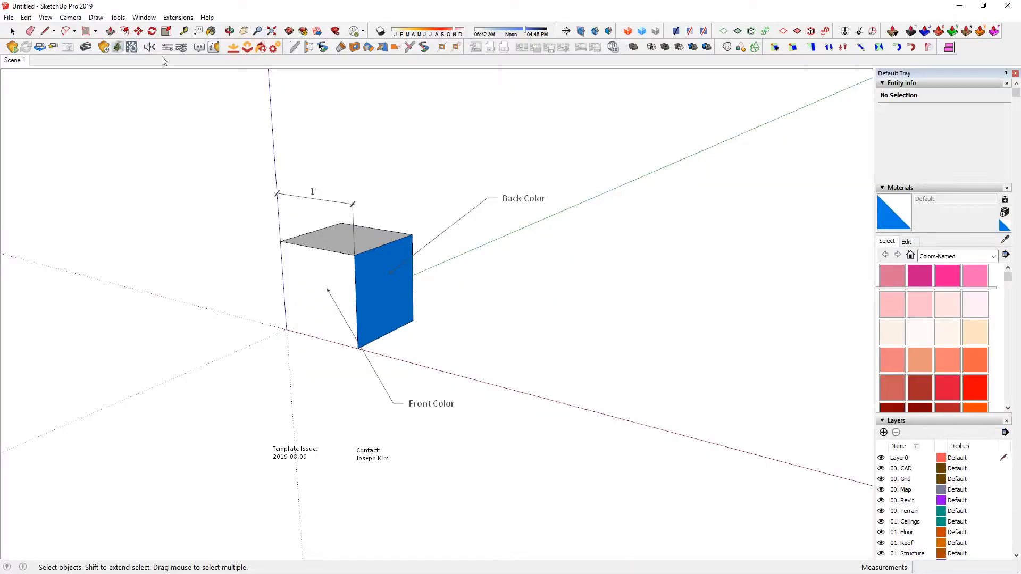
Import Townhome 01.dwg from the Desktop with Import Materials and Preserve drawing origin enabled and the scale set to Model Units.
click(8, 17)
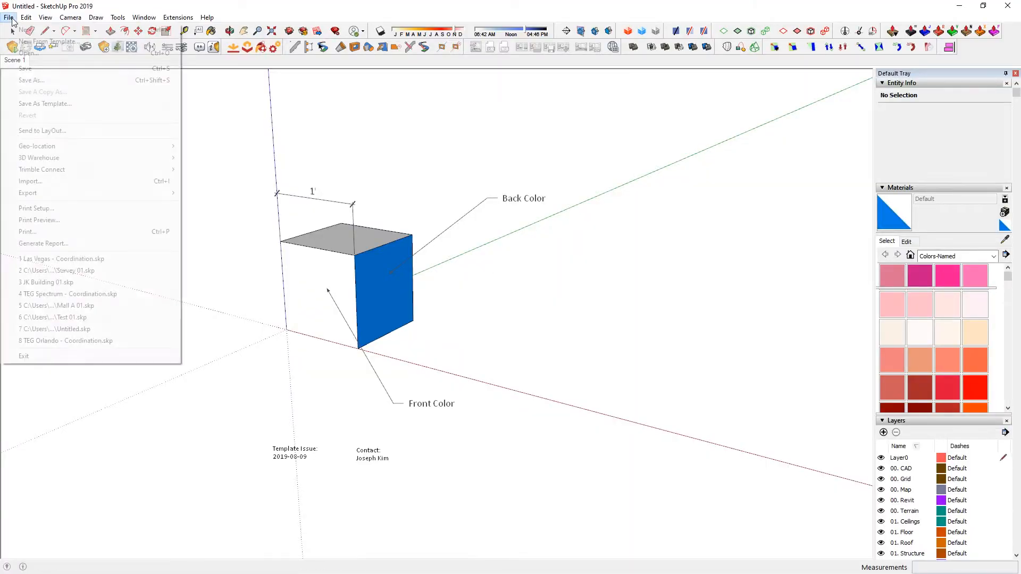
click(58, 181)
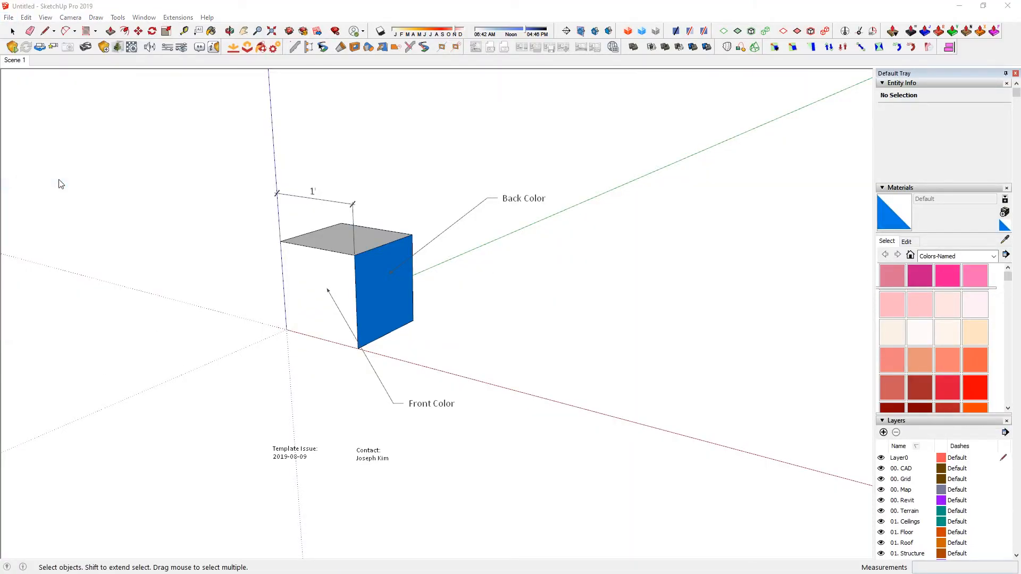
click(581, 259)
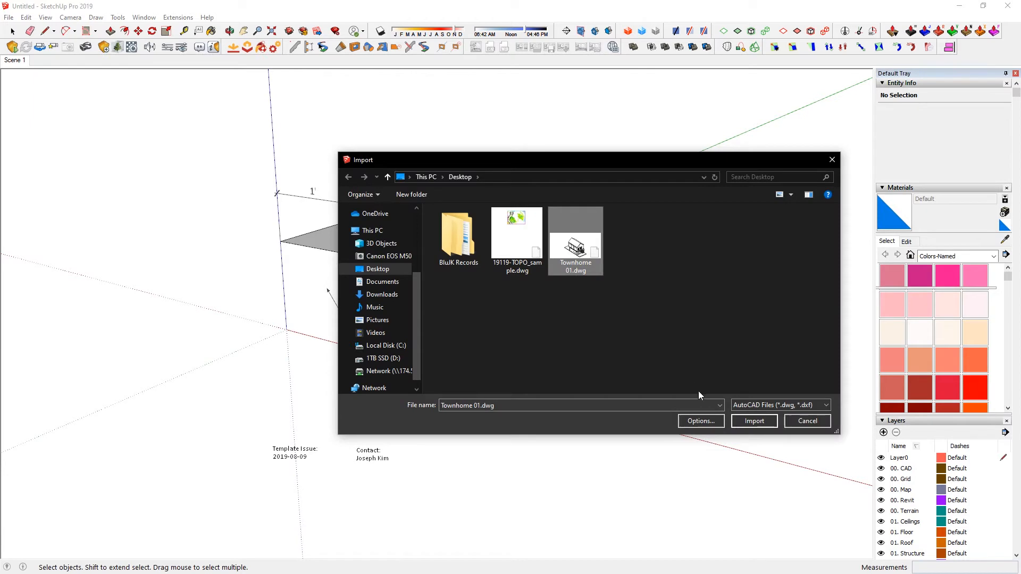
click(702, 422)
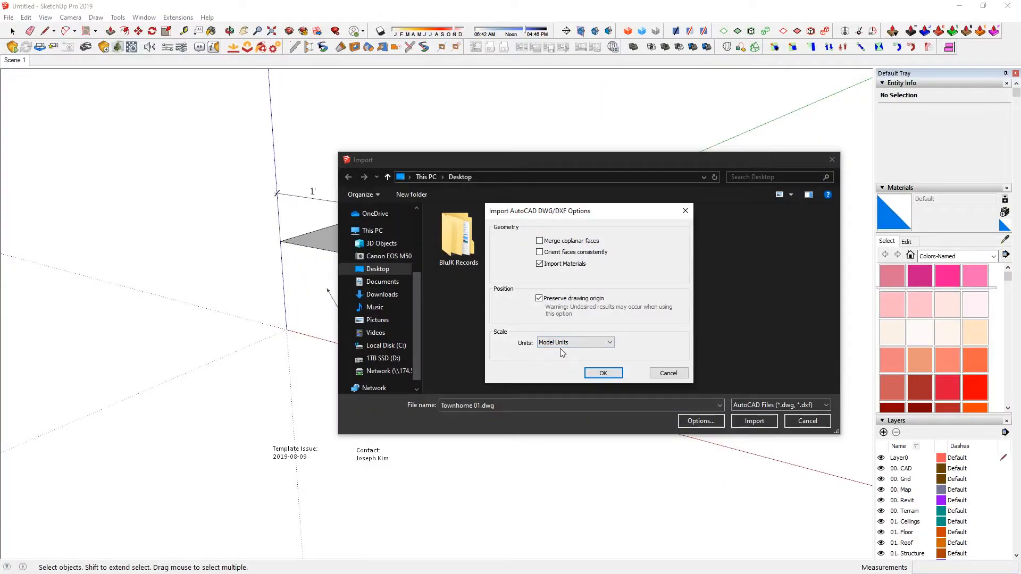
click(566, 343)
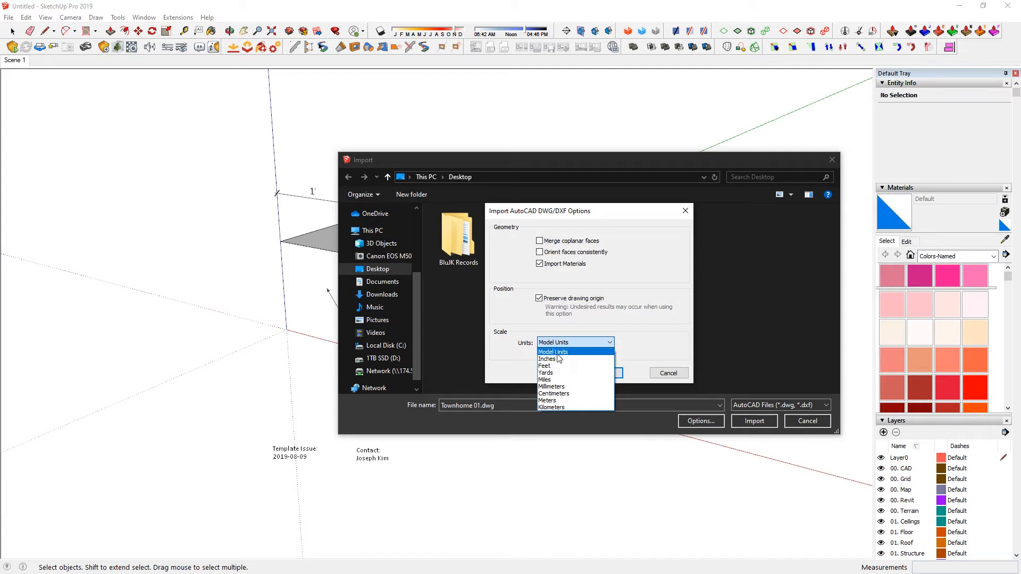
click(557, 353)
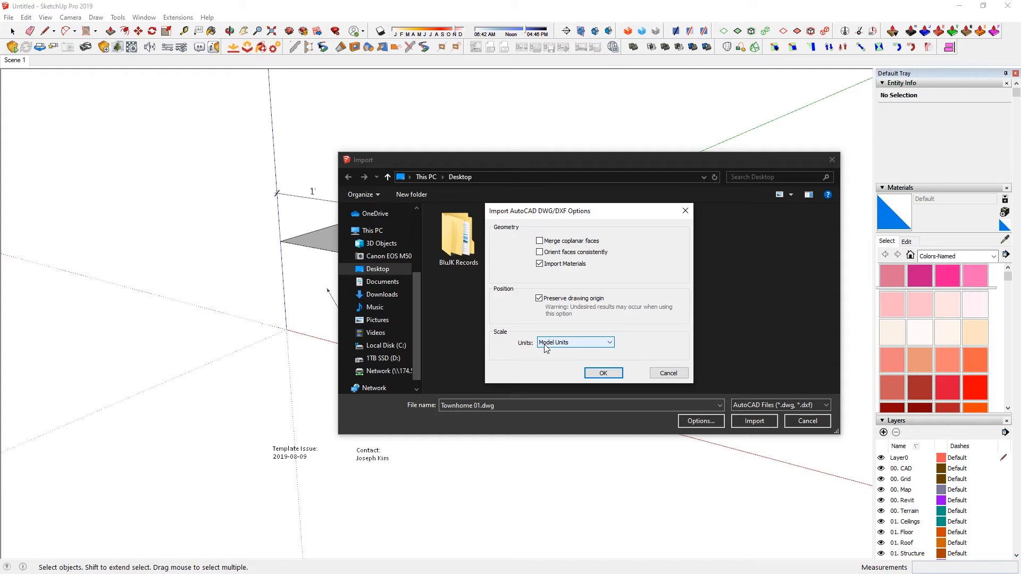
click(601, 372)
click(757, 424)
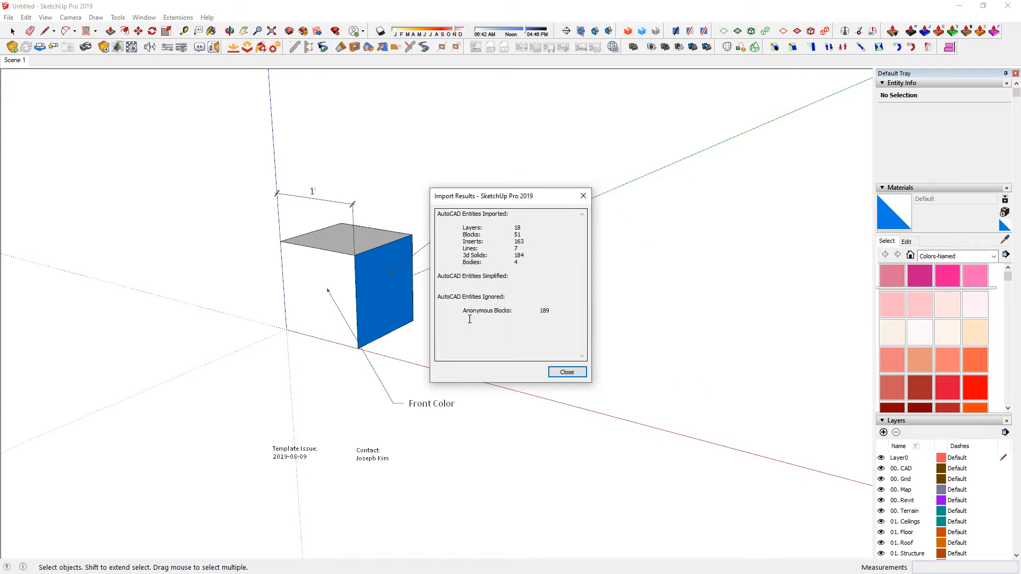
Review the DWG import results, close the report and look over the imported townhome.
drag(457, 296, 463, 235)
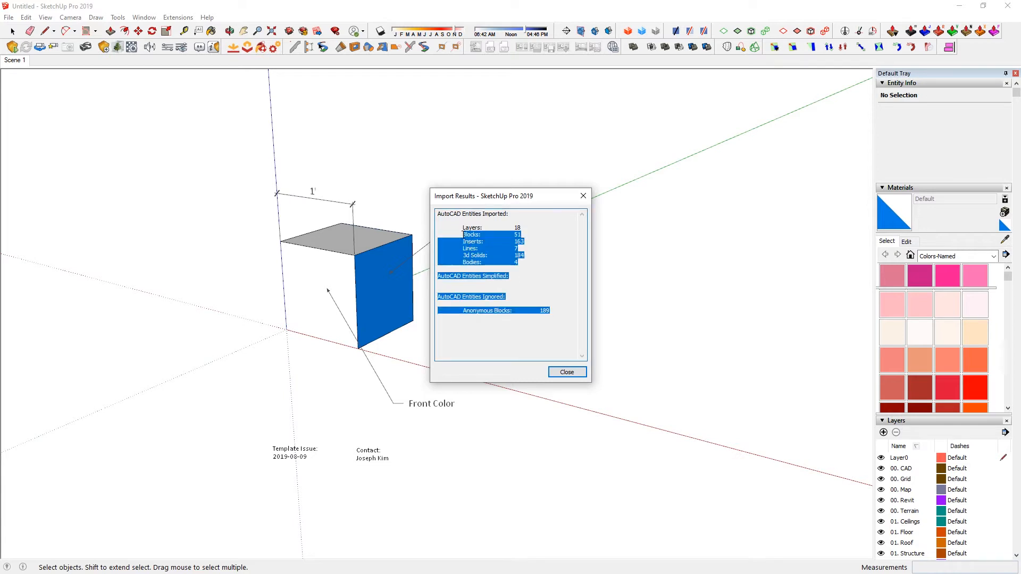
click(550, 270)
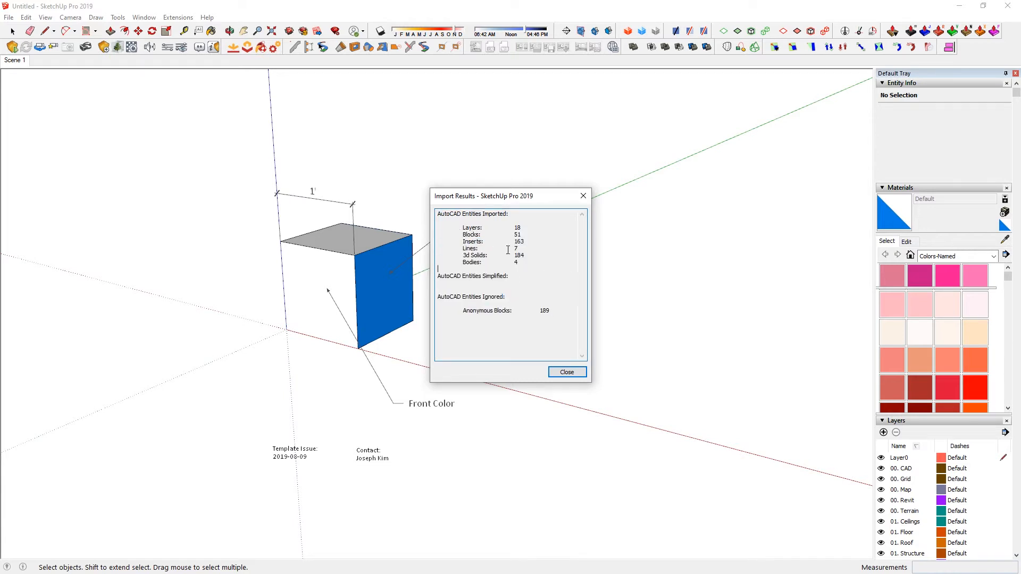
click(566, 372)
middle_drag(552, 371, 734, 415)
middle_drag(238, 353, 208, 364)
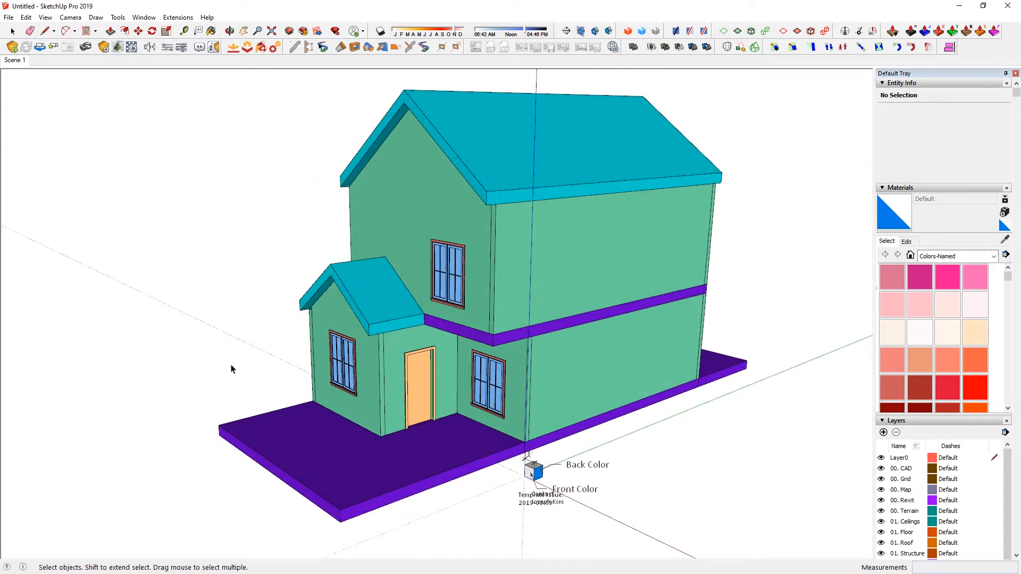
Select the imported layers from A-AREA through S-STRS to review them.
scroll(960, 494, down, 10)
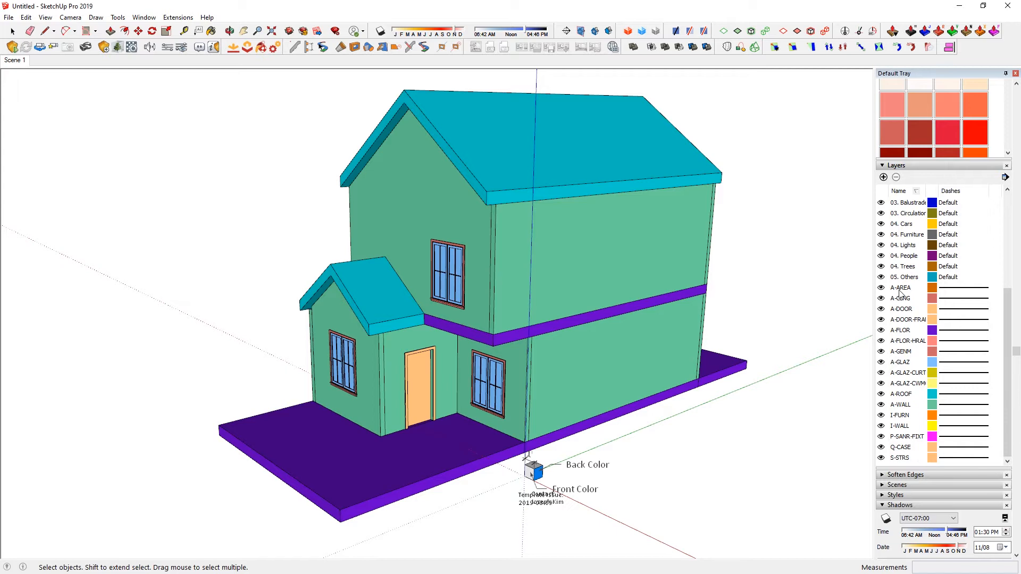
click(900, 290)
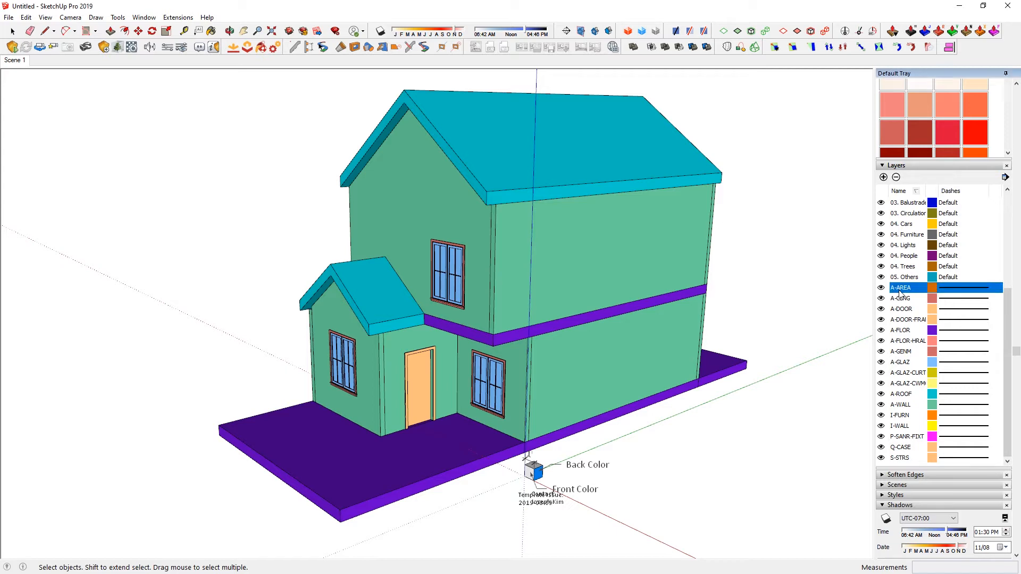
shift+click(909, 458)
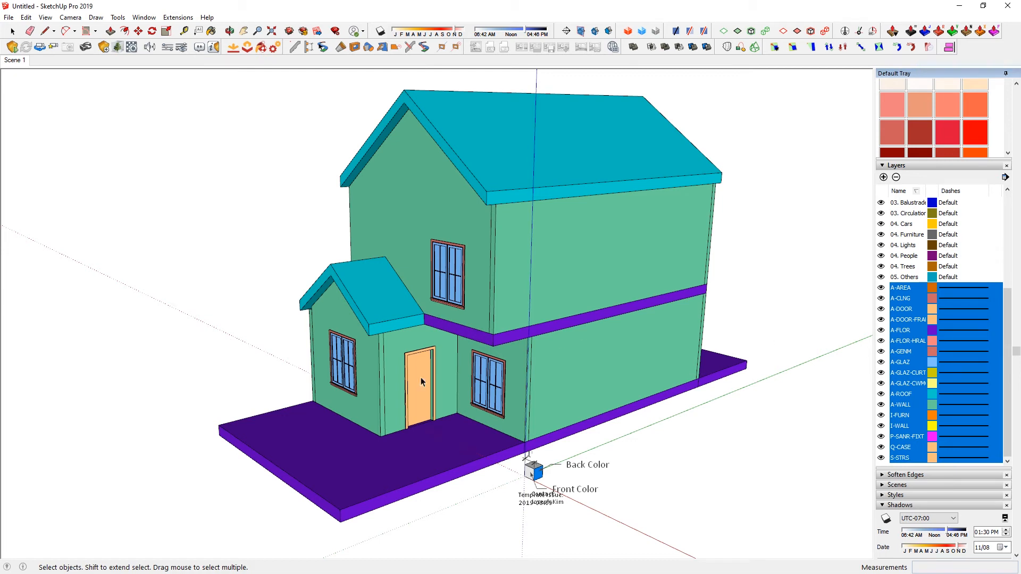
Open the imported townhome component for editing and try moving its floor slabs individually.
click(435, 448)
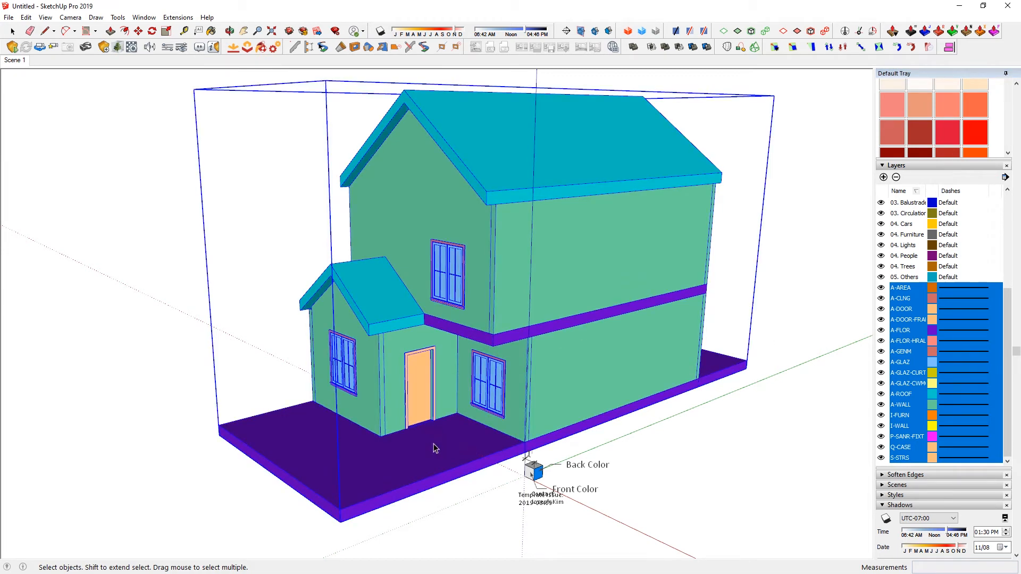
double_click(436, 448)
key(m)
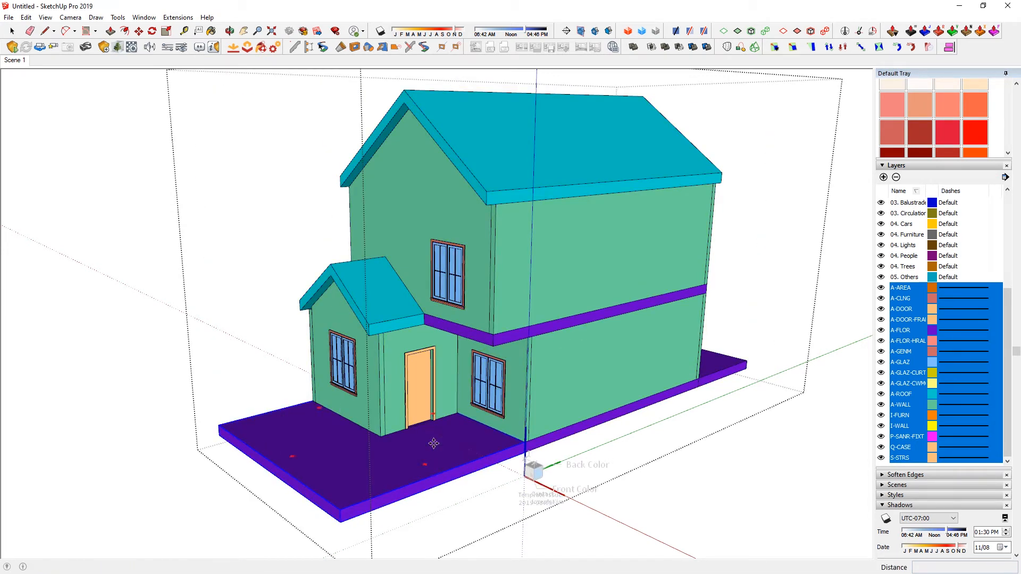
click(435, 448)
key(space)
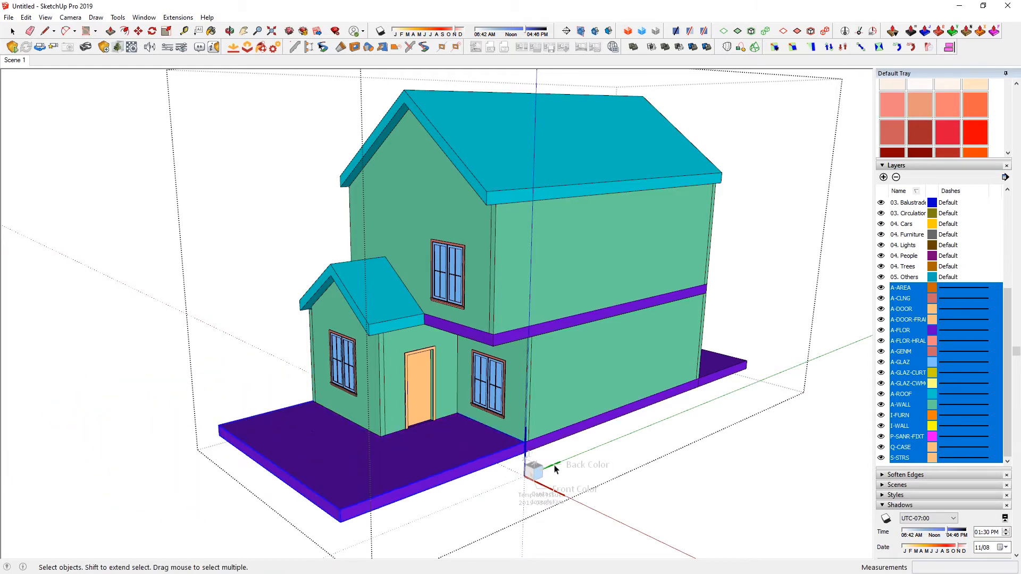
key(m)
click(581, 449)
key(space)
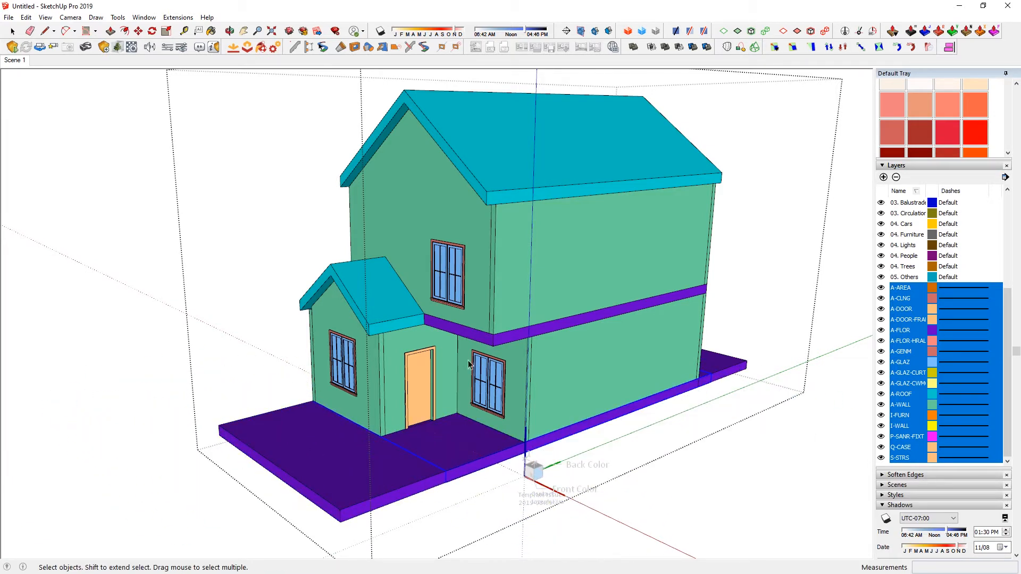
key(m)
click(483, 342)
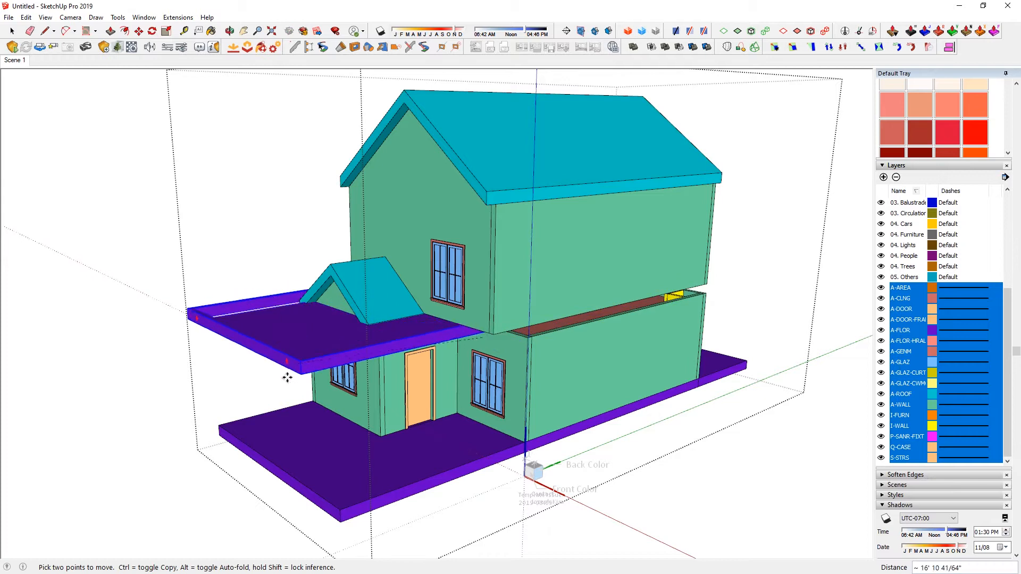
key(space)
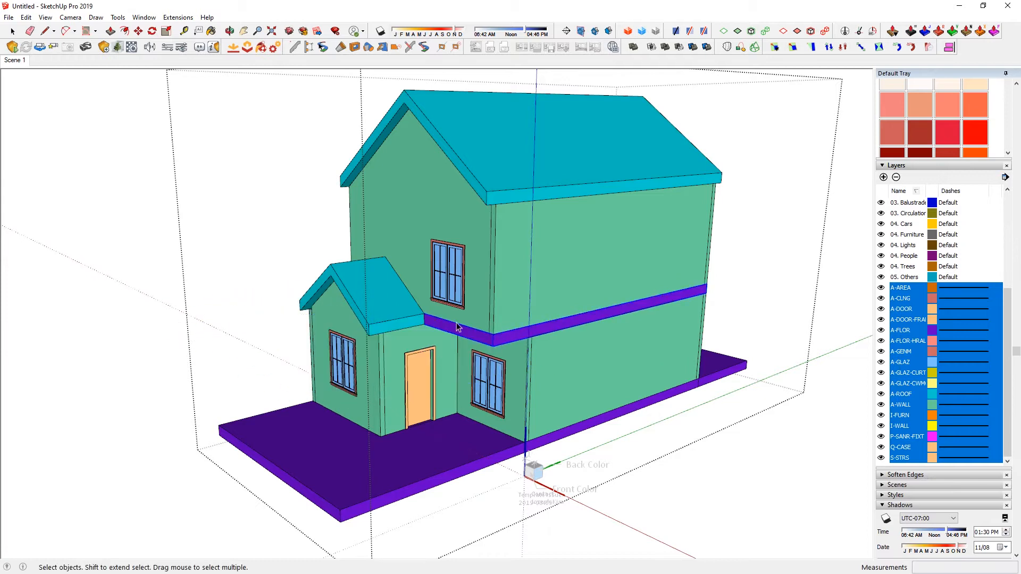
Select all instances of the upper front casement window and try to move them together.
scroll(452, 275, up, 2)
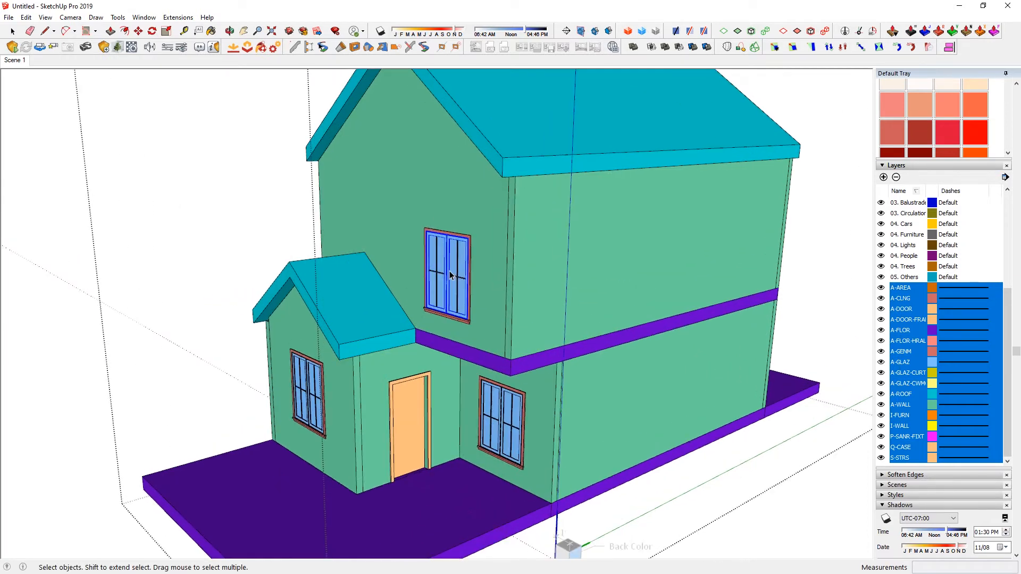
scroll(943, 362, up, 10)
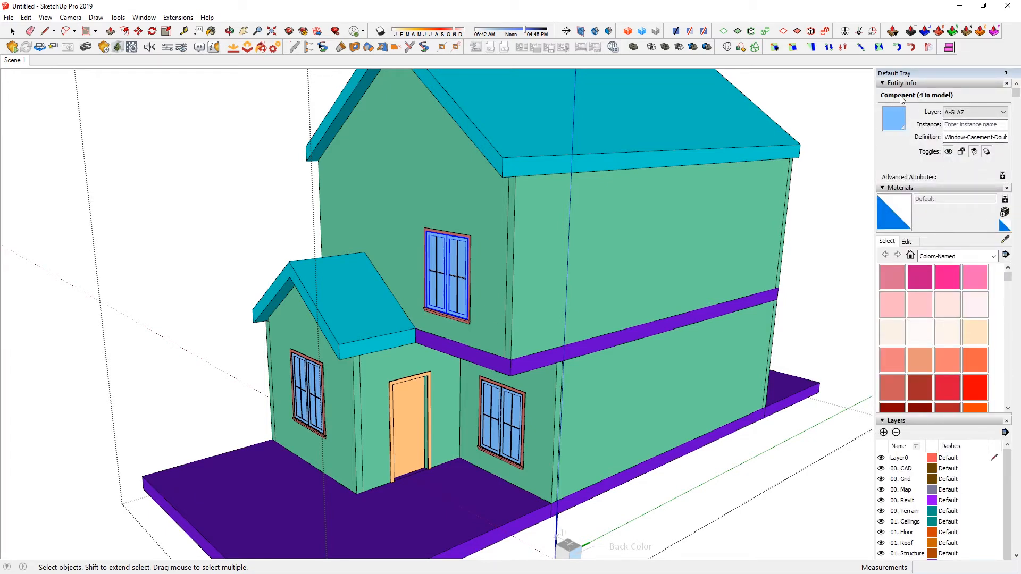
right_click(450, 273)
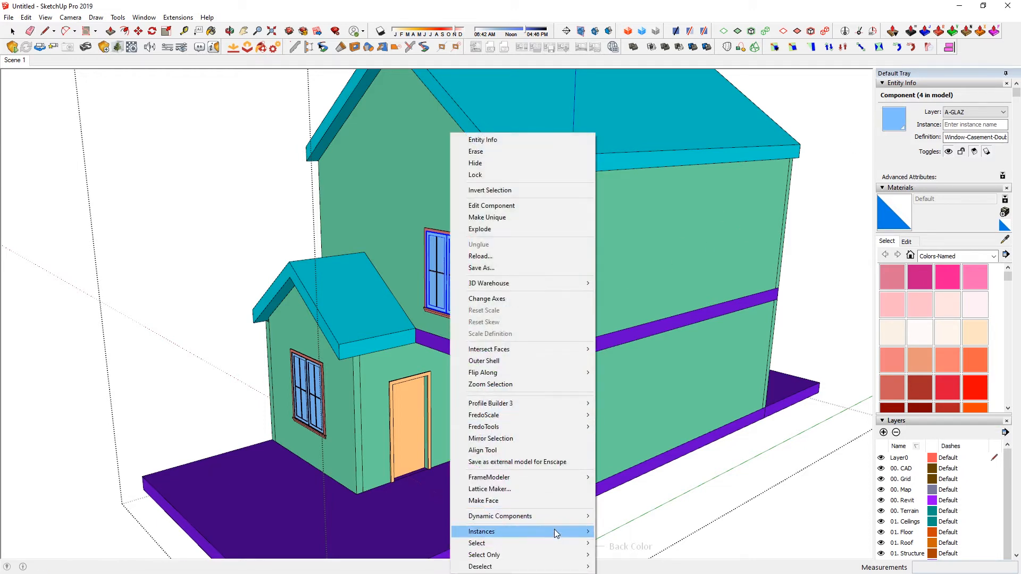
mouse_move(527, 532)
click(615, 543)
scroll(590, 466, down, 4)
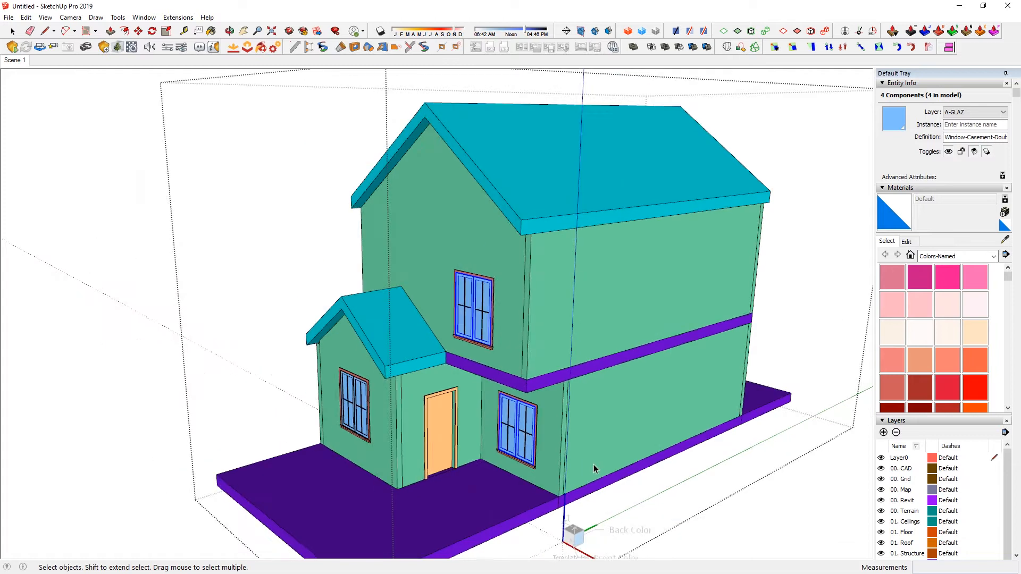
key(m)
click(537, 432)
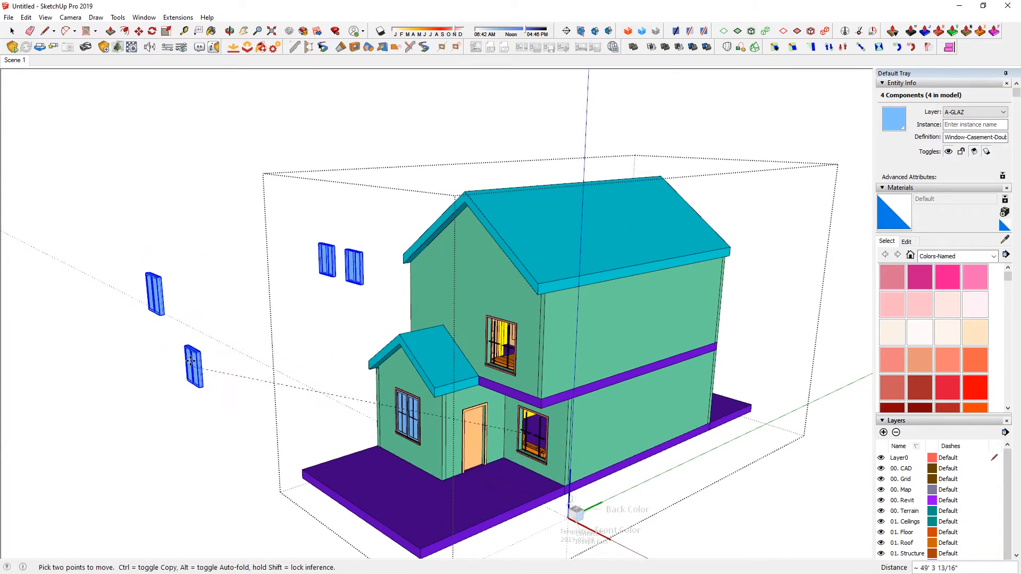
key(space)
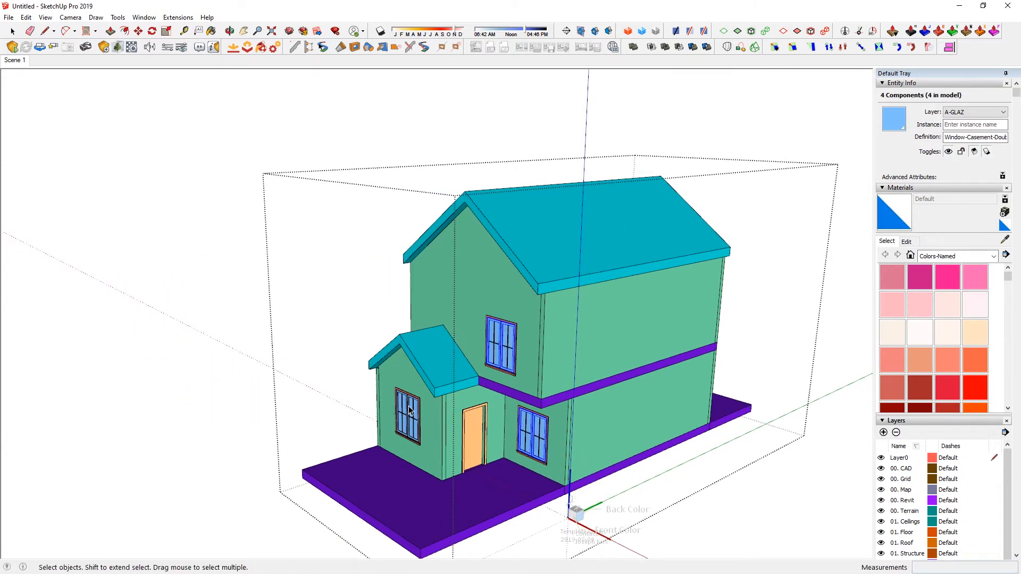
click(400, 417)
Delete the main roof and the upper-floor ceiling to expose the rooms below.
middle_drag(387, 423, 367, 318)
click(523, 248)
key(Delete)
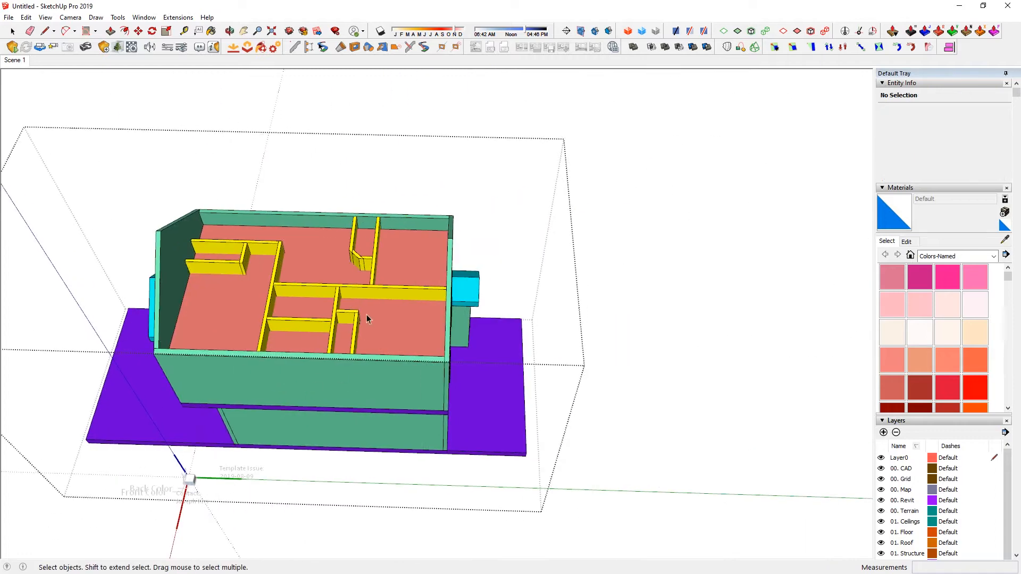
click(313, 258)
key(Delete)
Examine the upper-floor rooms, interior walls, doors and staircase from above.
middle_drag(313, 258, 255, 310)
scroll(391, 238, up, 3)
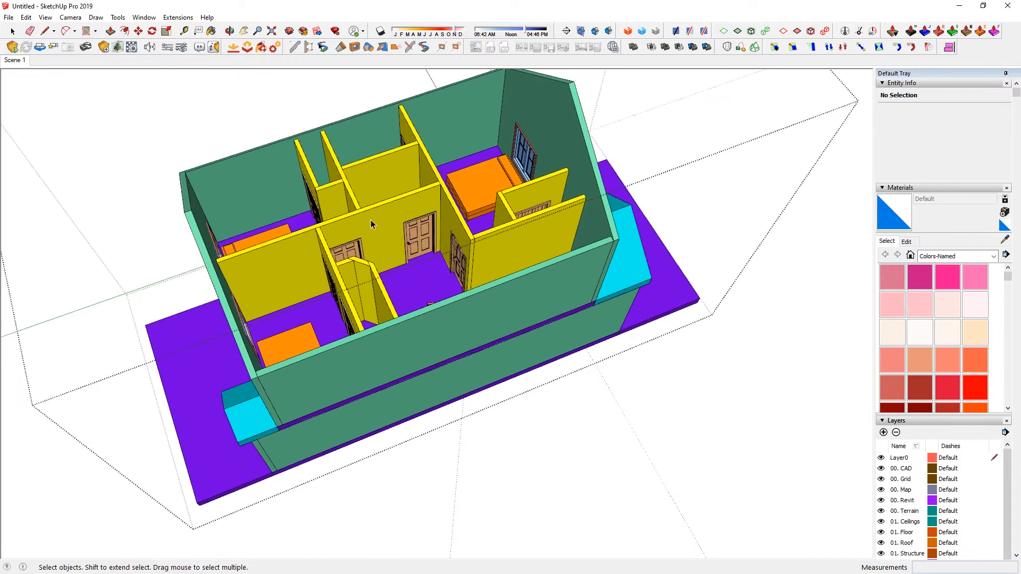
scroll(385, 244, up, 4)
shift+middle_drag(385, 244, 451, 483)
scroll(486, 481, up, 3)
middle_drag(488, 480, 734, 452)
shift+middle_drag(743, 266, 720, 237)
scroll(546, 327, down, 3)
scroll(672, 298, down, 3)
scroll(451, 298, down, 5)
scroll(453, 296, down, 1)
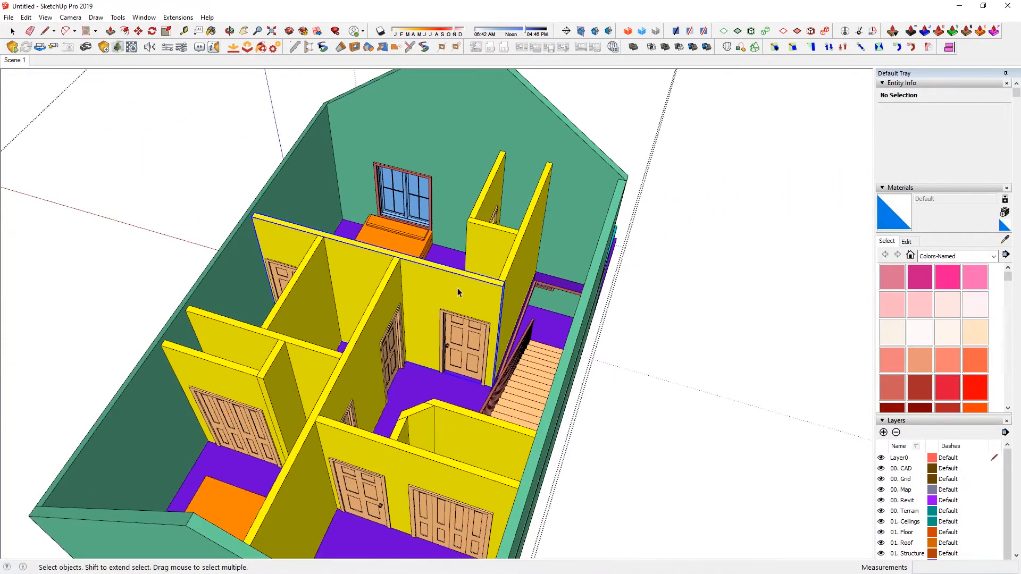
scroll(538, 281, down, 4)
Undo the deletions of the main roof and the upper-floor ceiling.
key(ctrl+z)
key(ctrl+z)
middle_drag(523, 368, 74, 292)
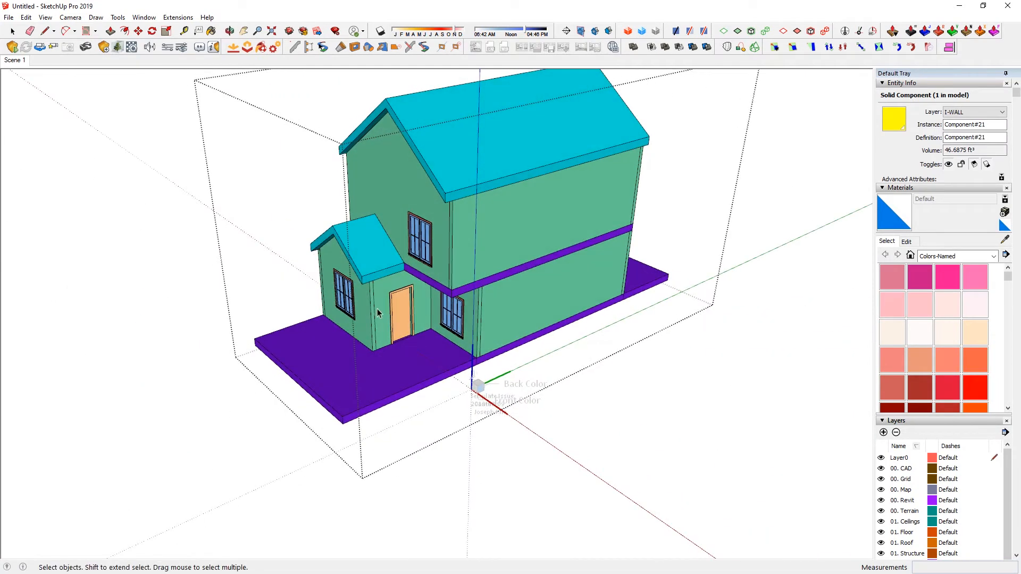
Leave component editing and explode the imported townhome component into its individual parts.
click(479, 246)
right_click(478, 246)
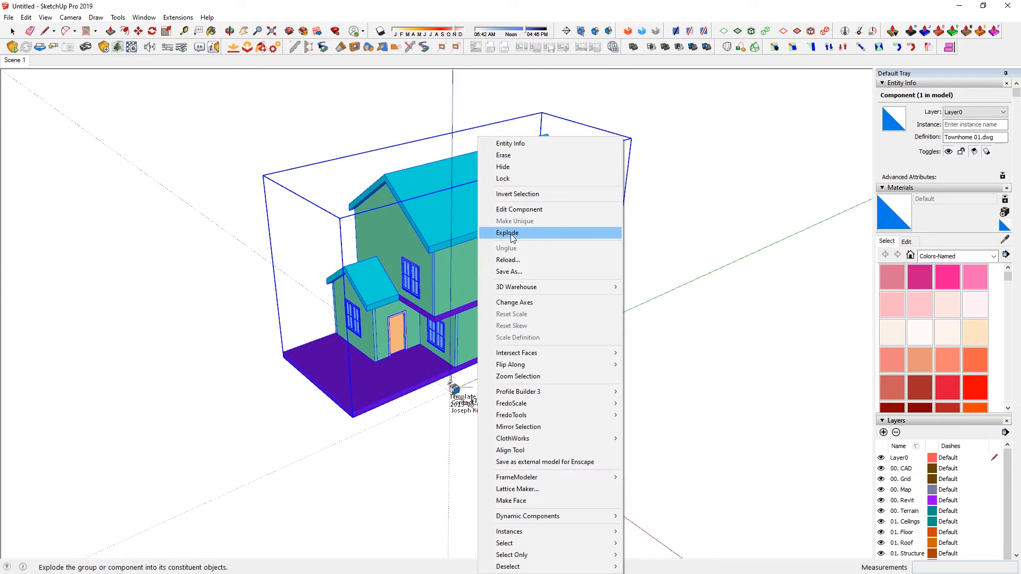
click(512, 233)
Hide the main roof, the porch roof and the upper floor's side, front and rear gable walls.
click(455, 219)
key(h)
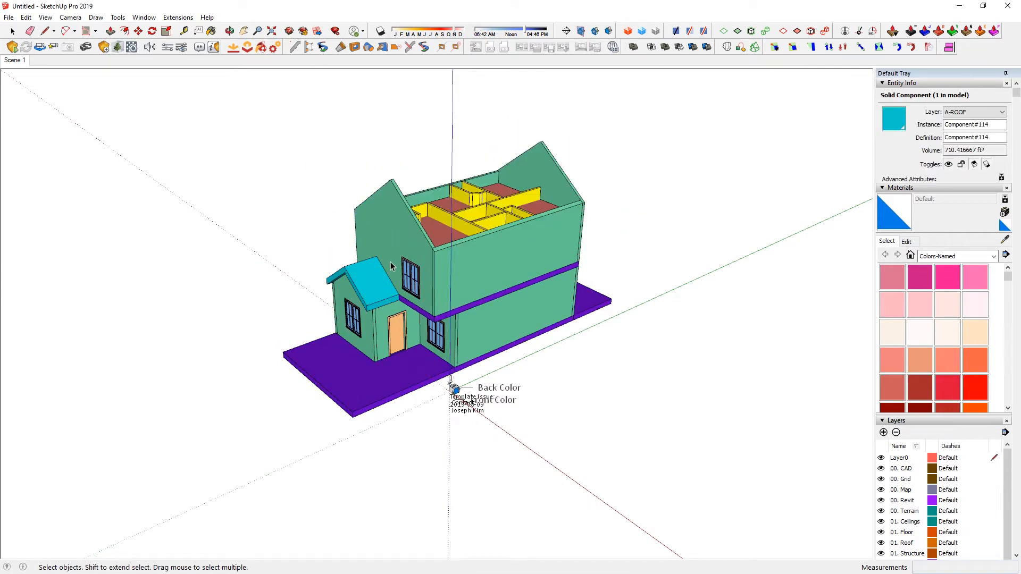
key(h)
click(478, 287)
key(h)
click(398, 245)
key(h)
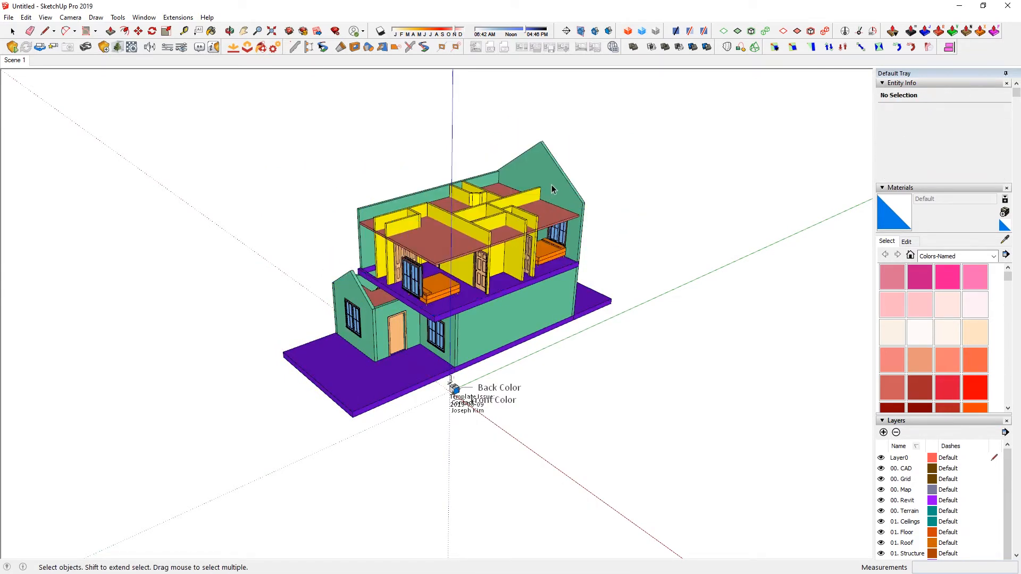
click(552, 190)
key(h)
middle_drag(552, 189, 293, 367)
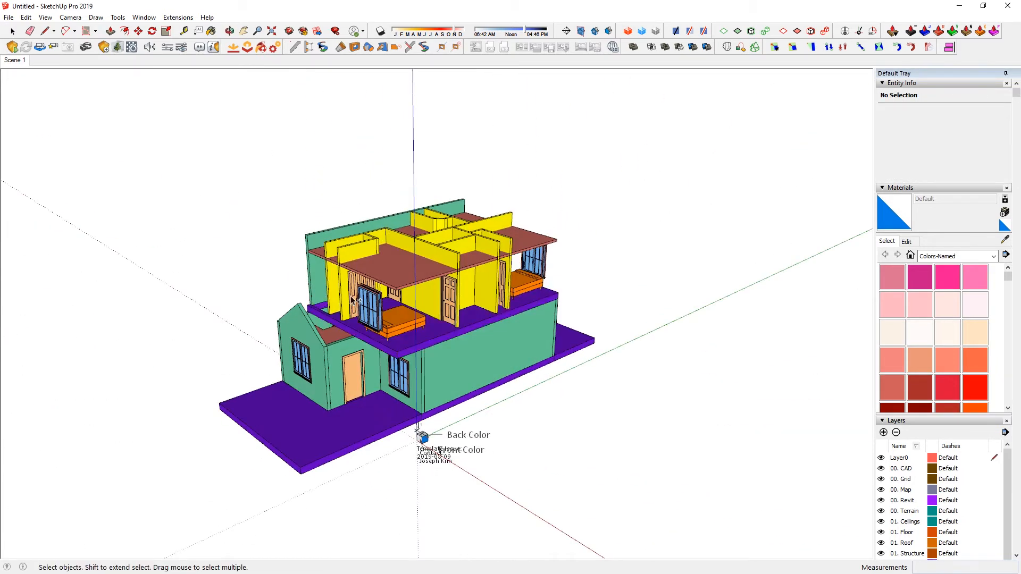
Unhide all hidden building parts and delete the template's sample cube with its notes at the origin.
key(shift+h)
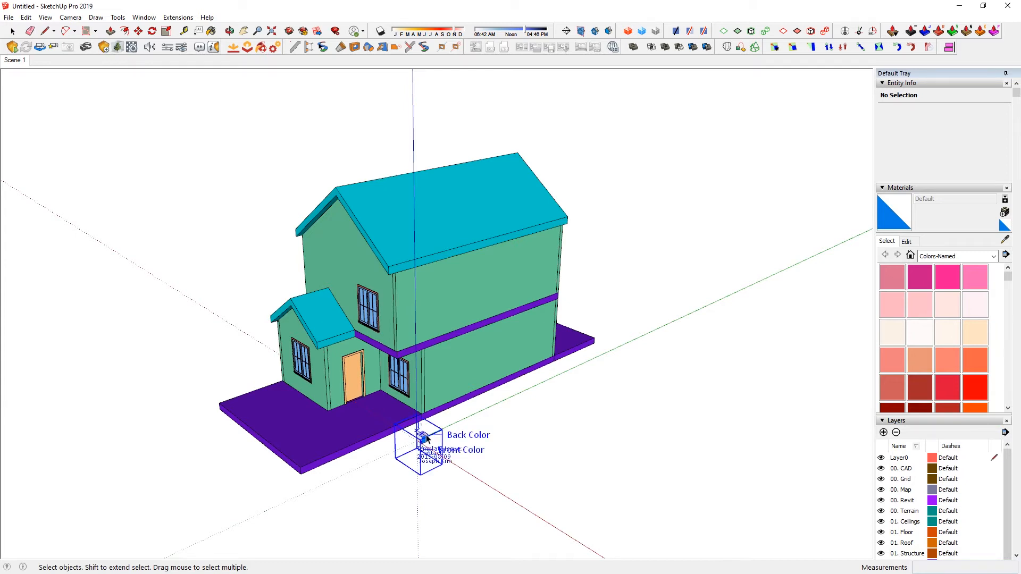
scroll(904, 239, down, 10)
scroll(903, 242, up, 2)
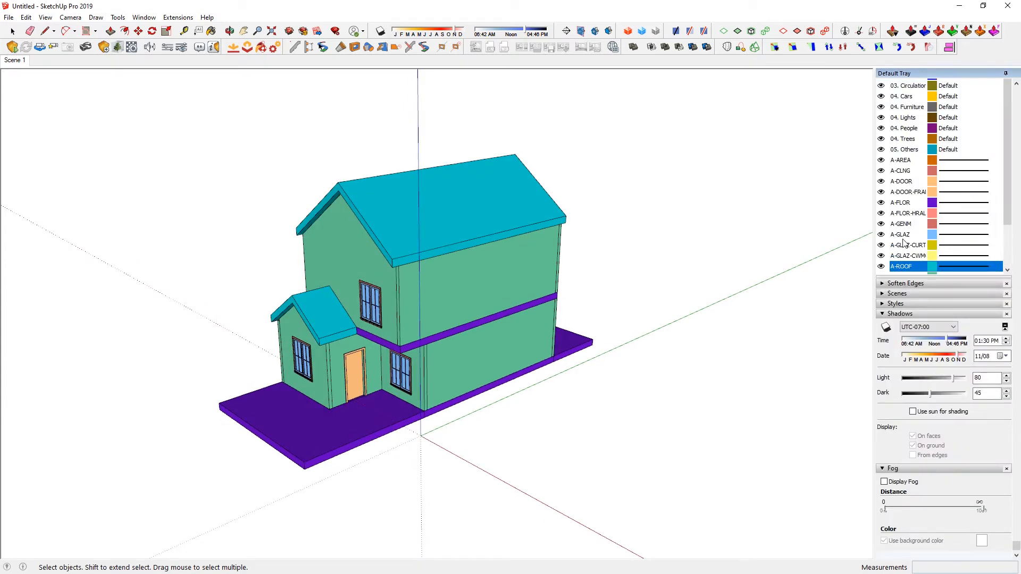
Toggle the visibility of the A-ROOF and A-DOOR layers to check which parts of the house they hold.
click(881, 266)
middle_drag(383, 236, 776, 278)
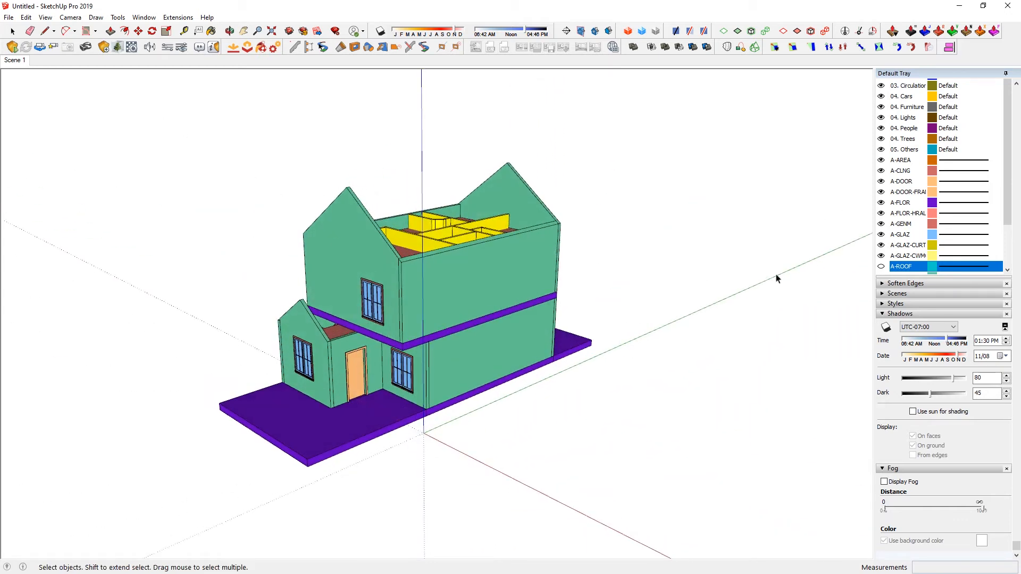
click(881, 181)
middle_drag(686, 175, 792, 247)
click(881, 266)
middle_drag(441, 294, 367, 250)
drag(538, 277, 622, 308)
middle_drag(622, 308, 352, 237)
key(m)
click(419, 274)
click(422, 219)
key(space)
Select all upper-floor parts together with the main and porch roofs and combine them into one group.
drag(231, 123, 613, 321)
key(m)
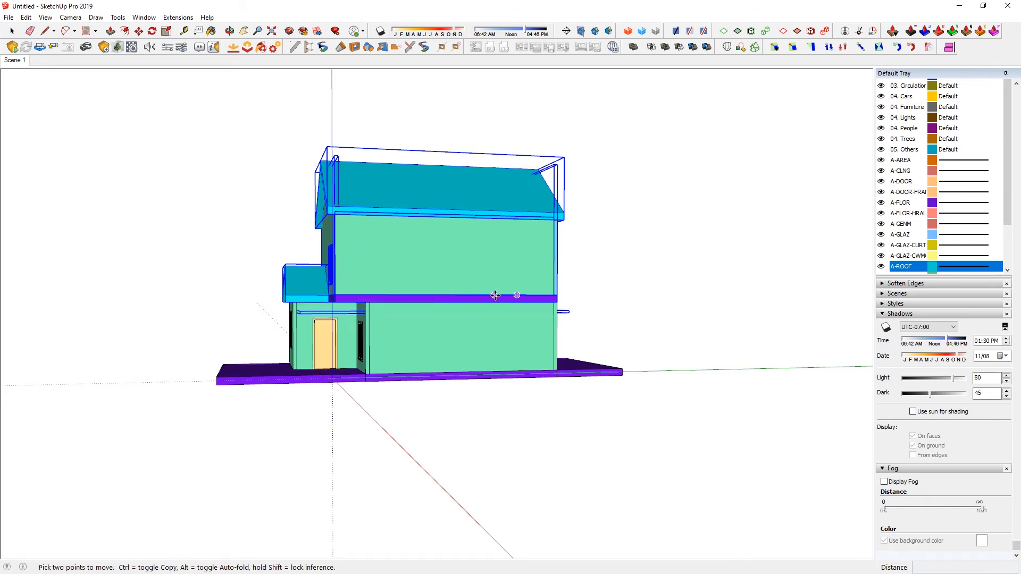
click(495, 296)
middle_drag(494, 240, 492, 276)
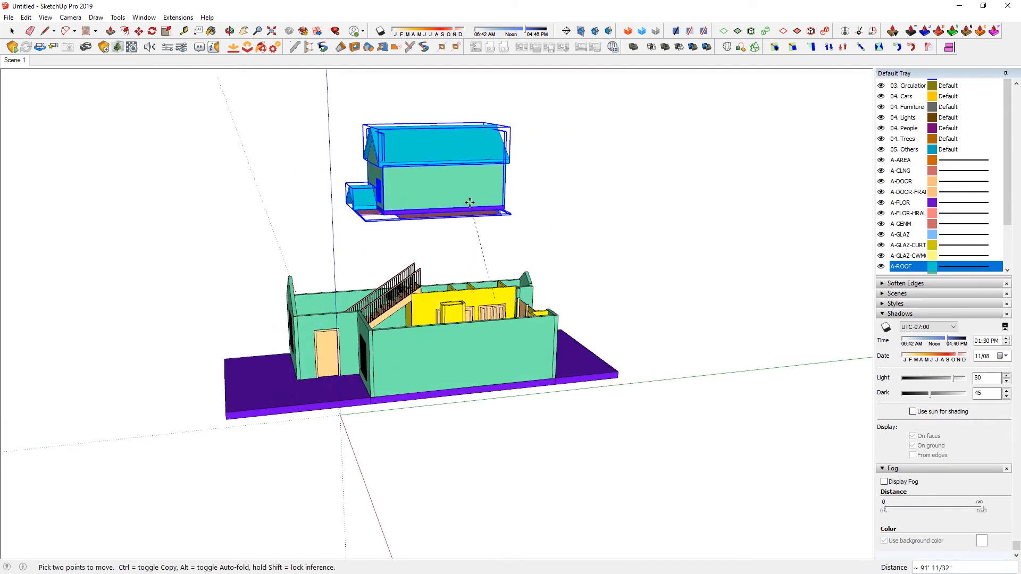
key(space)
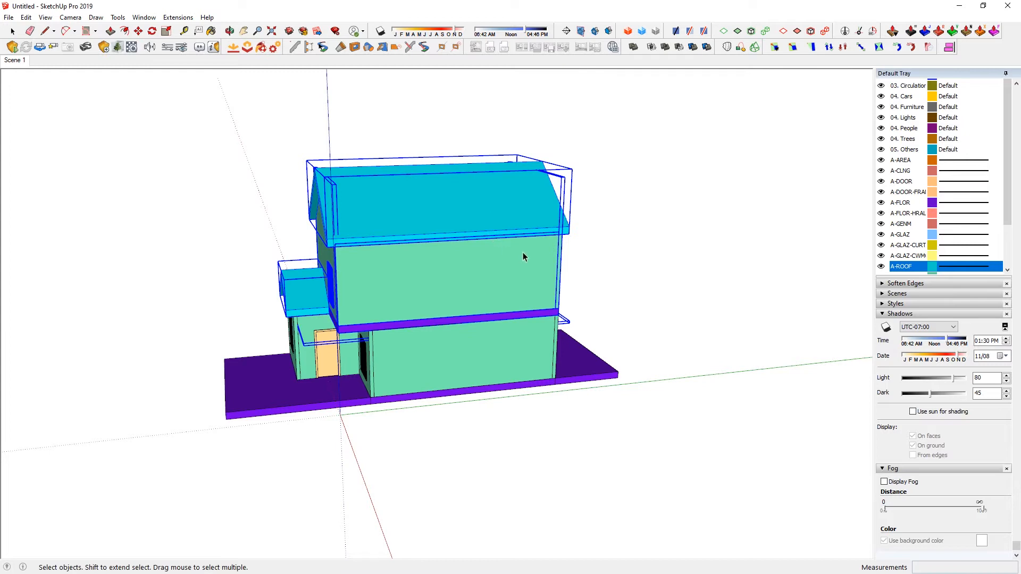
middle_drag(522, 257, 531, 255)
key(g)
Hide the upper-floor group, inspect the ground-floor interior and unhide the group.
middle_drag(494, 296, 634, 522)
key(shift+h)
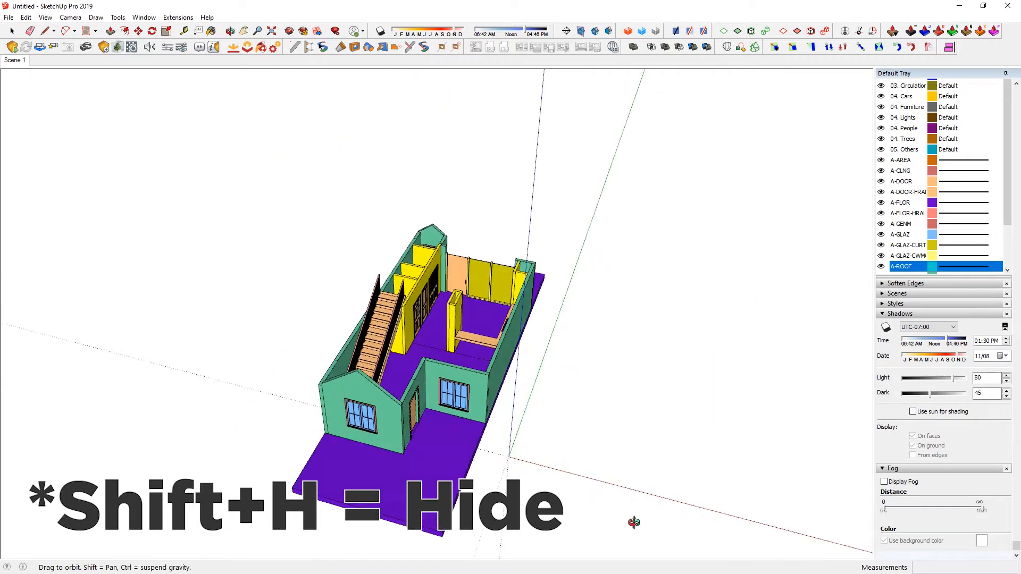
middle_drag(588, 382, 618, 271)
key(shift+u)
Cut the main and porch roofs out of the upper-floor group, paste them in place outside it and group them.
middle_drag(407, 321, 462, 209)
click(462, 209)
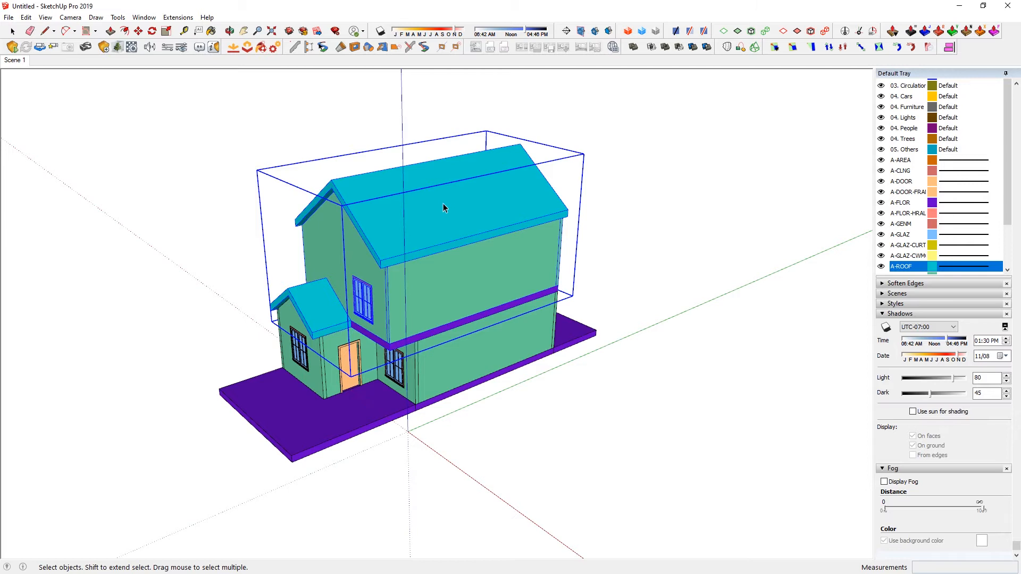
double_click(443, 205)
click(458, 212)
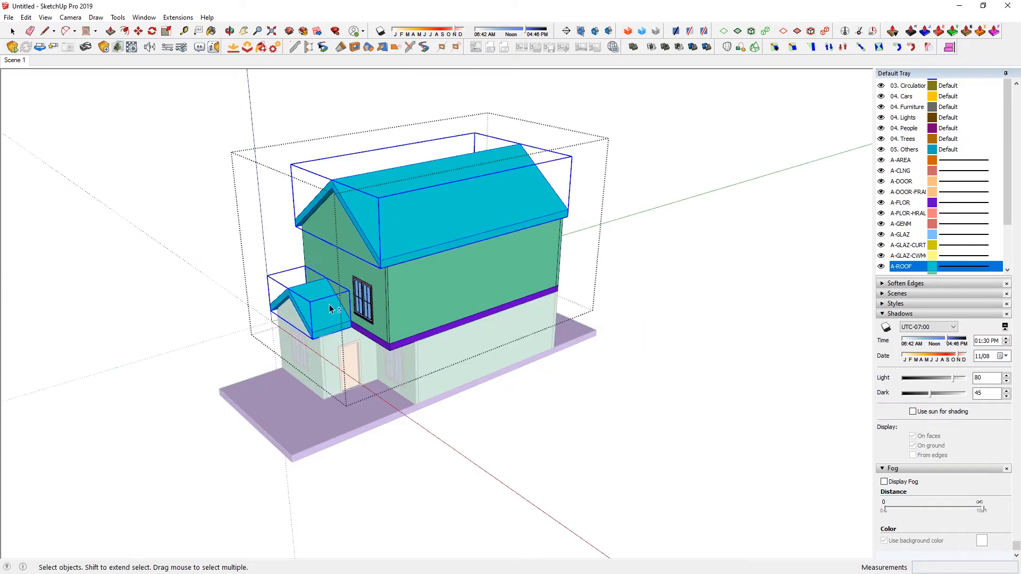
key(ctrl+x)
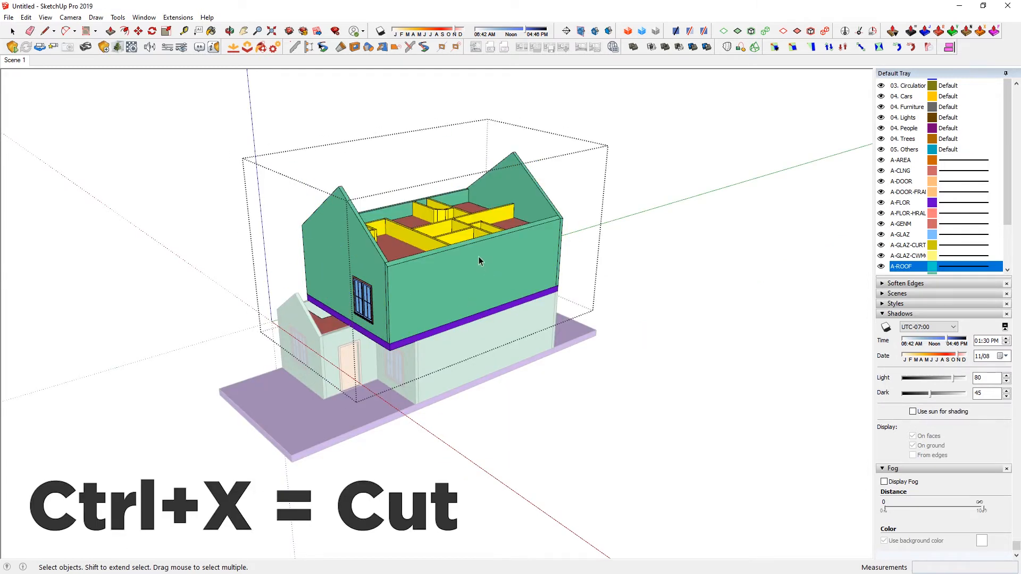
key(Escape)
key(ctrl+shift+v)
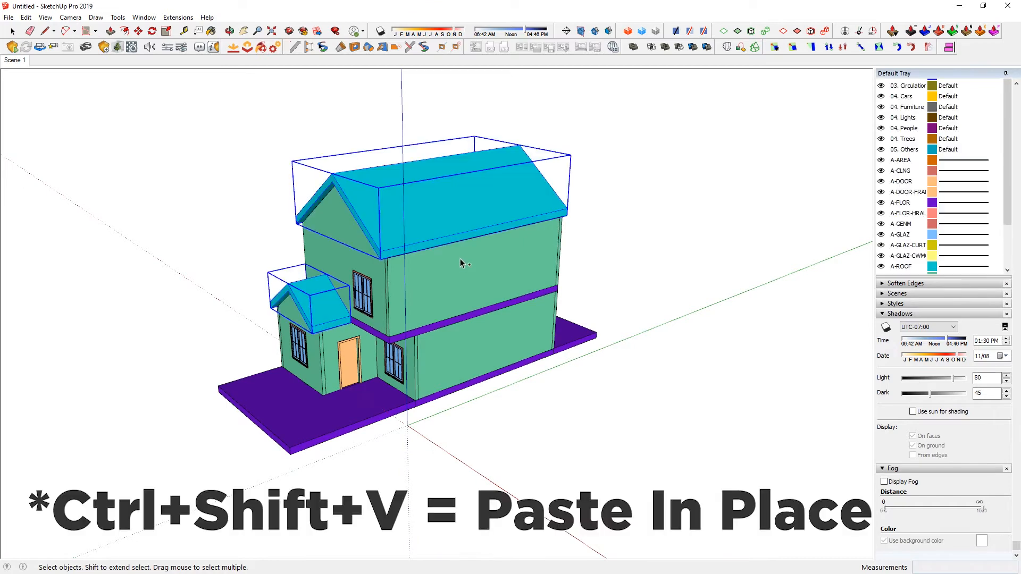
key(g)
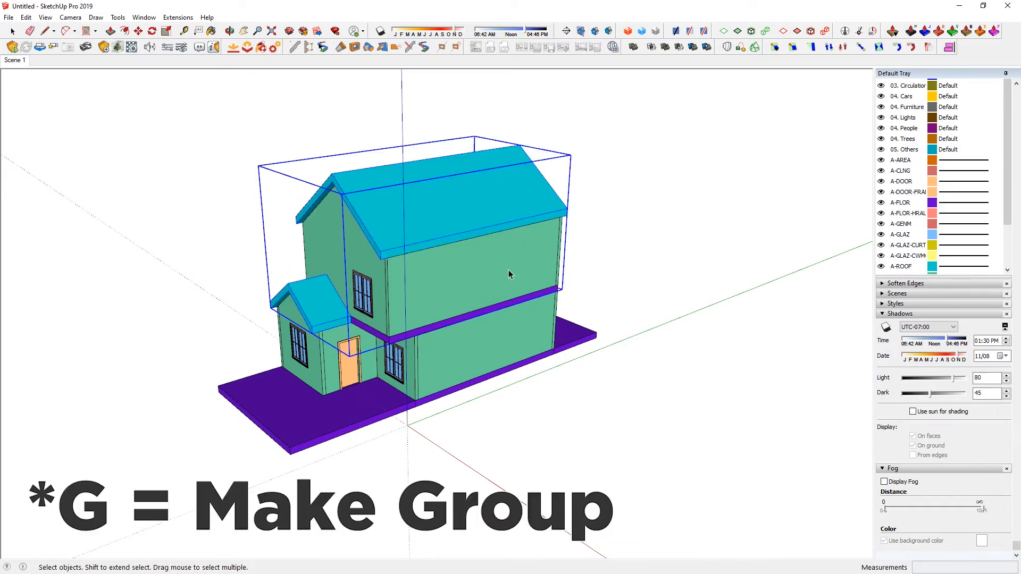
Hide the roof group and cut the upper-floor ceiling out of the upper-floor group.
key(shift+h)
double_click(391, 243)
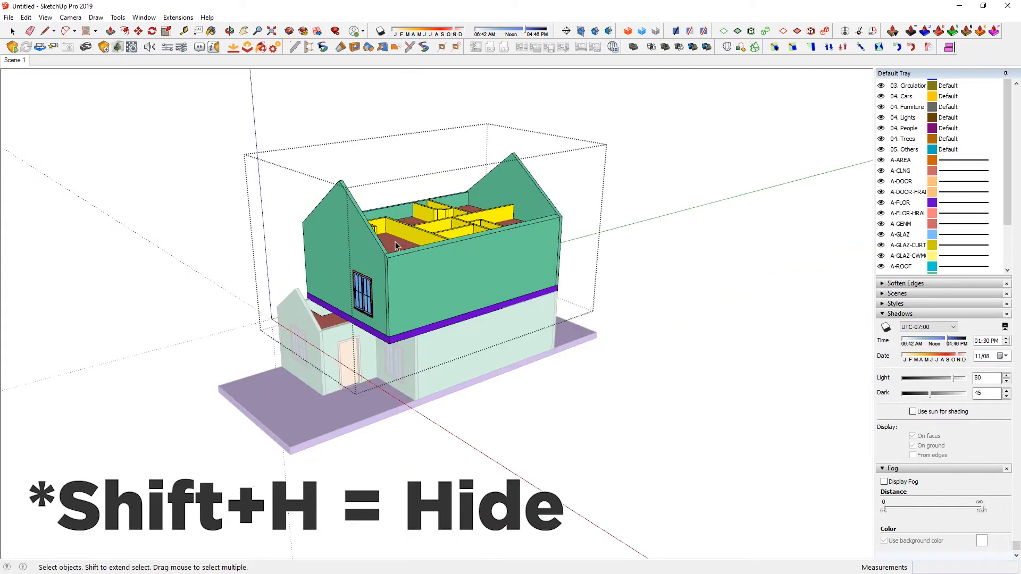
middle_drag(465, 302, 408, 280)
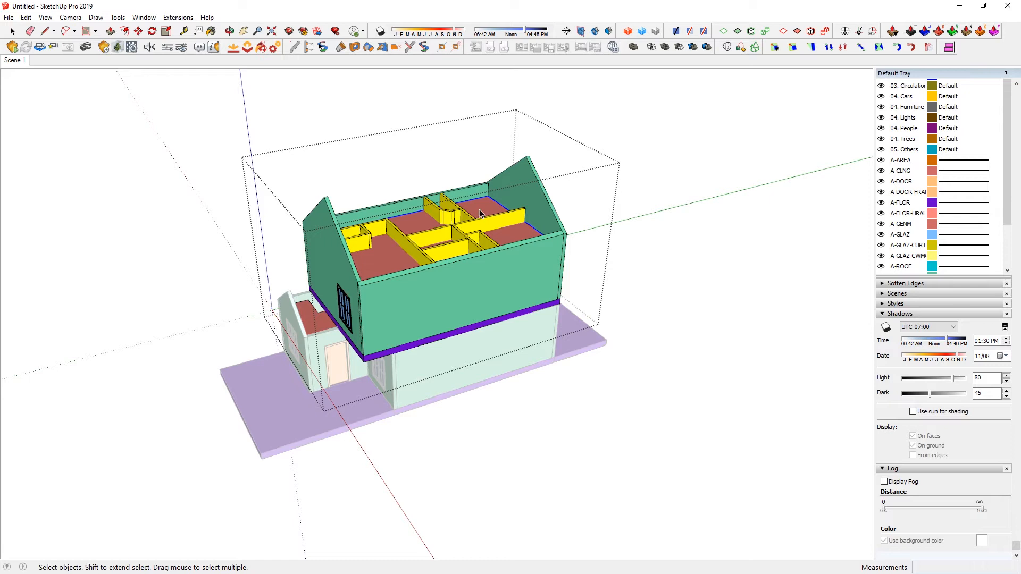
key(ctrl+x)
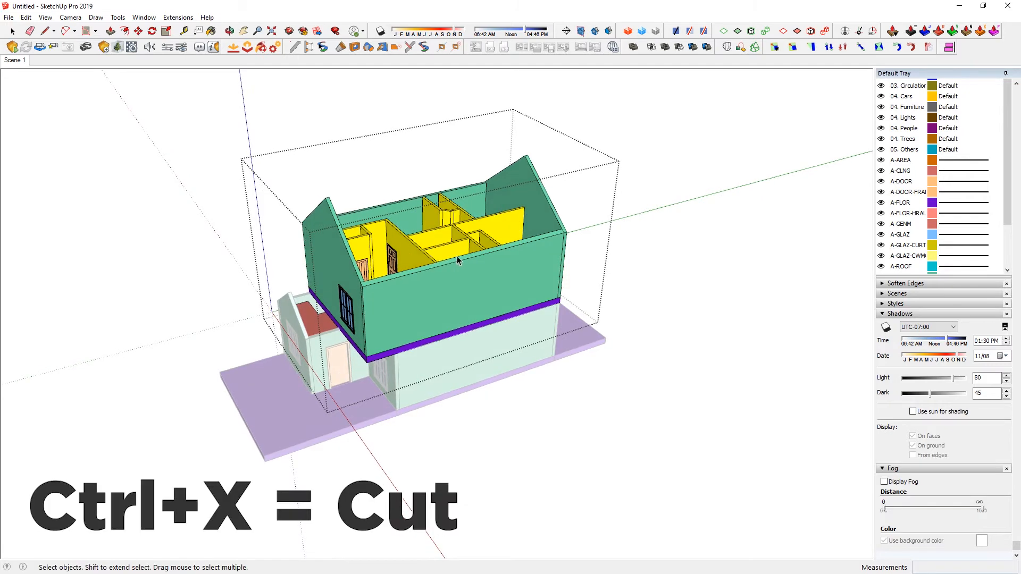
key(Escape)
Unhide the roof group and paste the cut upper-floor ceiling in place inside it.
key(shift+u)
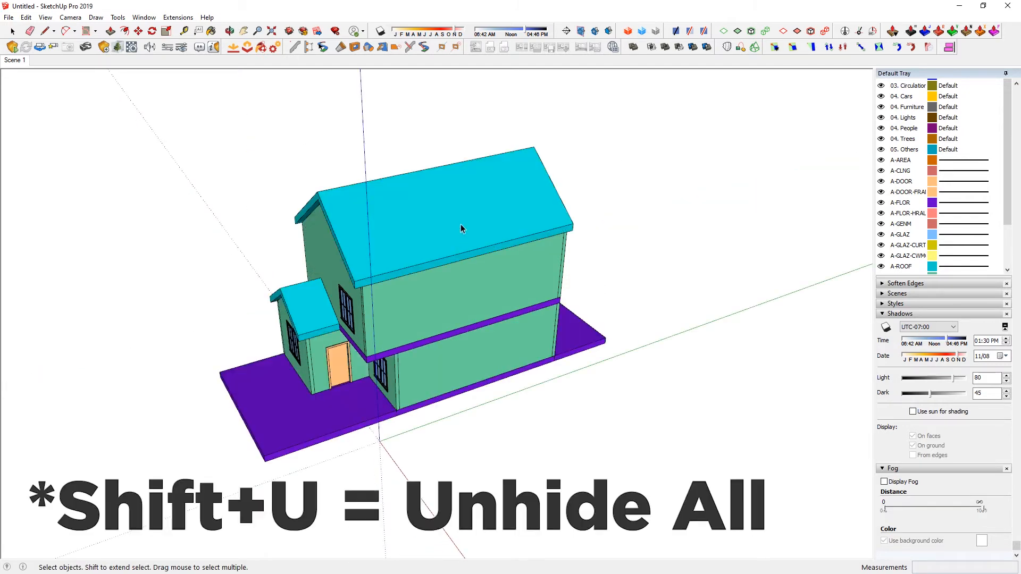
double_click(461, 229)
key(shift+h)
middle_drag(461, 225, 478, 101)
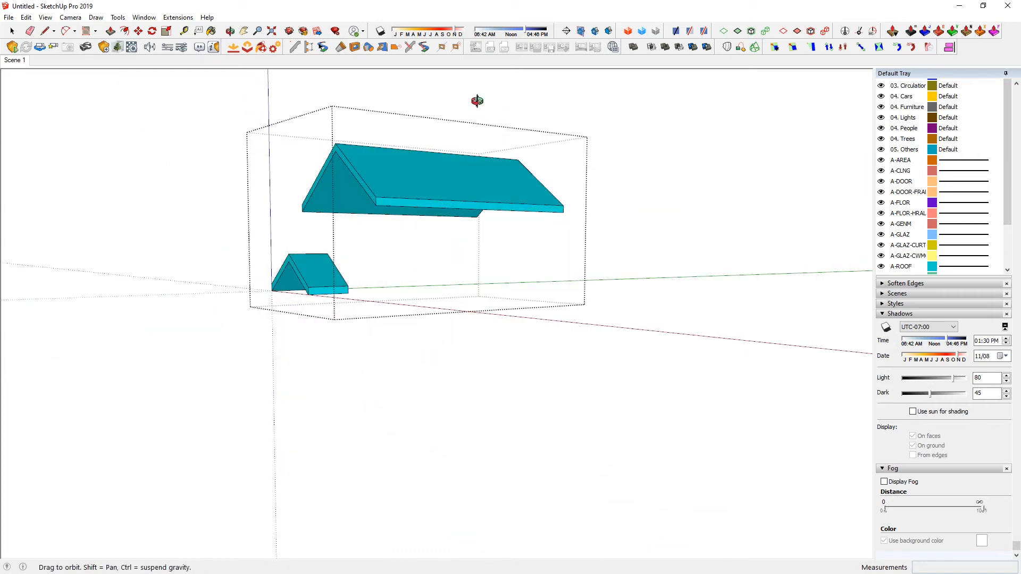
key(ctrl+shift+v)
middle_drag(474, 155, 385, 335)
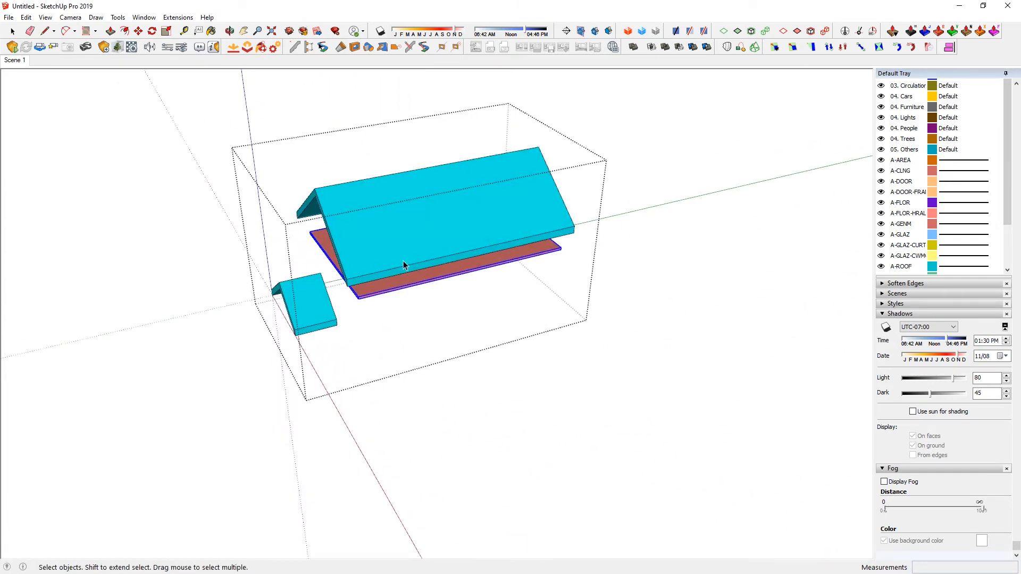
Leave the roof group, hide it to inspect the open upper floor, and unhide it.
key(shift+h)
key(Escape)
middle_drag(406, 265, 313, 324)
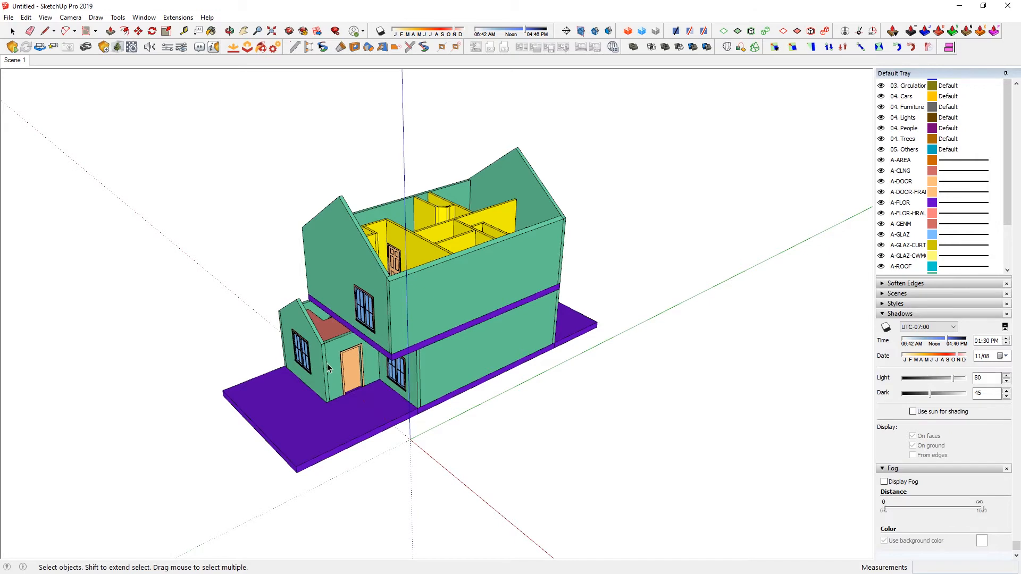
middle_drag(502, 292, 446, 338)
key(shift+u)
Cut the porch roof out of the roof group and paste it in place outside the group.
click(411, 249)
double_click(411, 247)
click(295, 321)
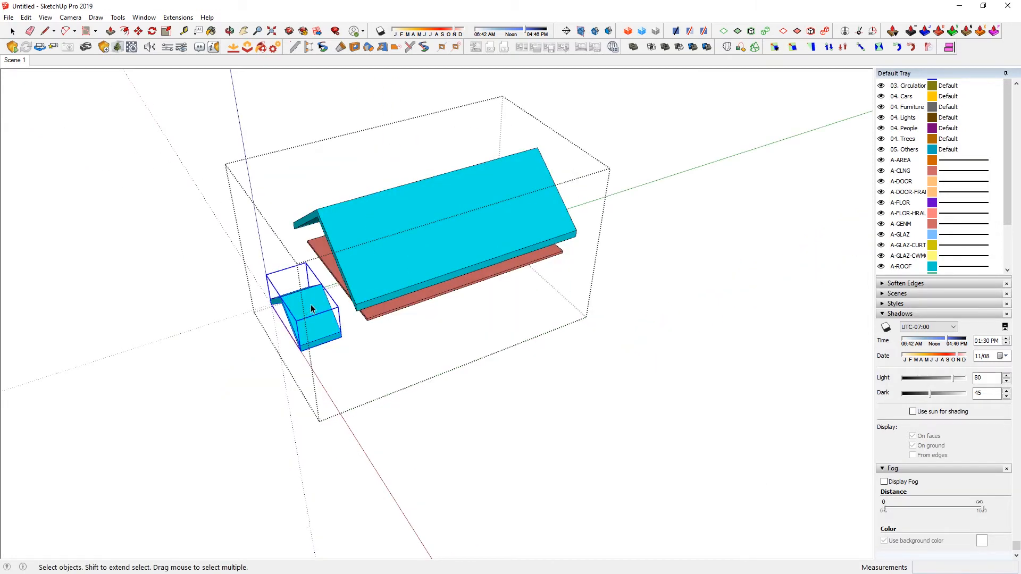
key(ctrl+x)
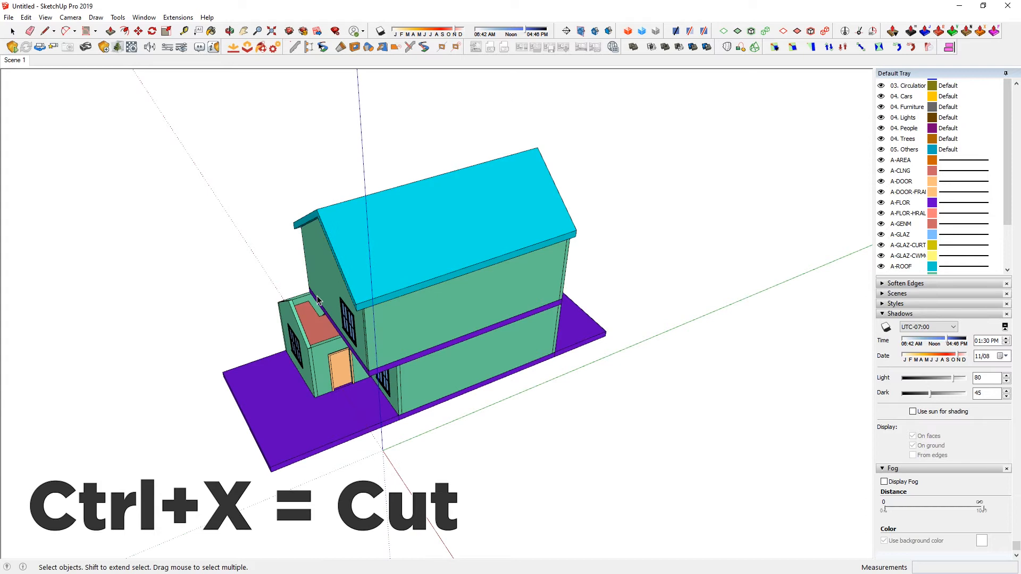
key(ctrl+shift+v)
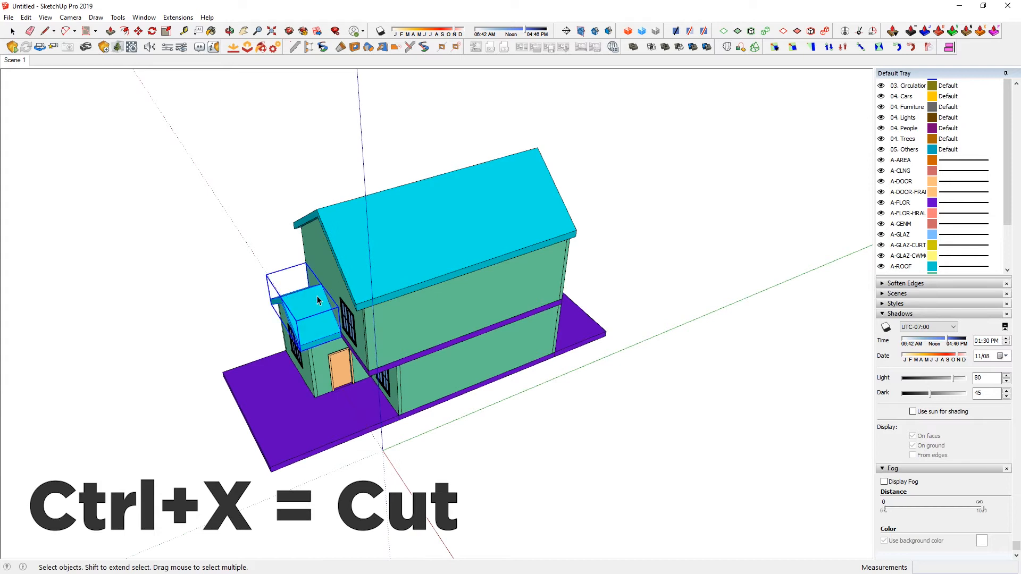
Hide the roofs and cut the porch ceiling out of the upper-floor group.
middle_drag(417, 343, 479, 380)
key(shift+h)
click(386, 397)
key(shift+h)
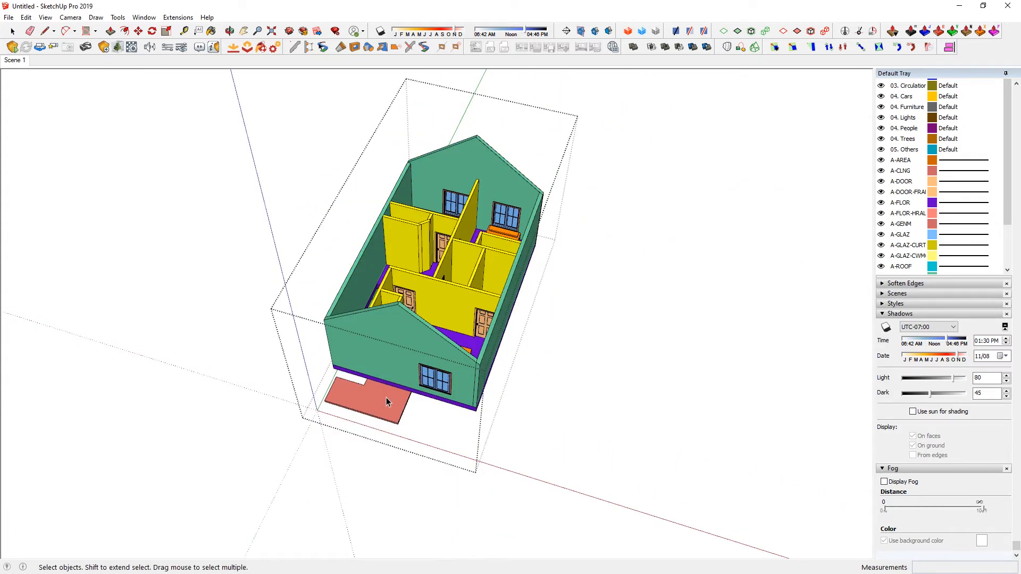
middle_drag(386, 397, 212, 330)
key(ctrl+x)
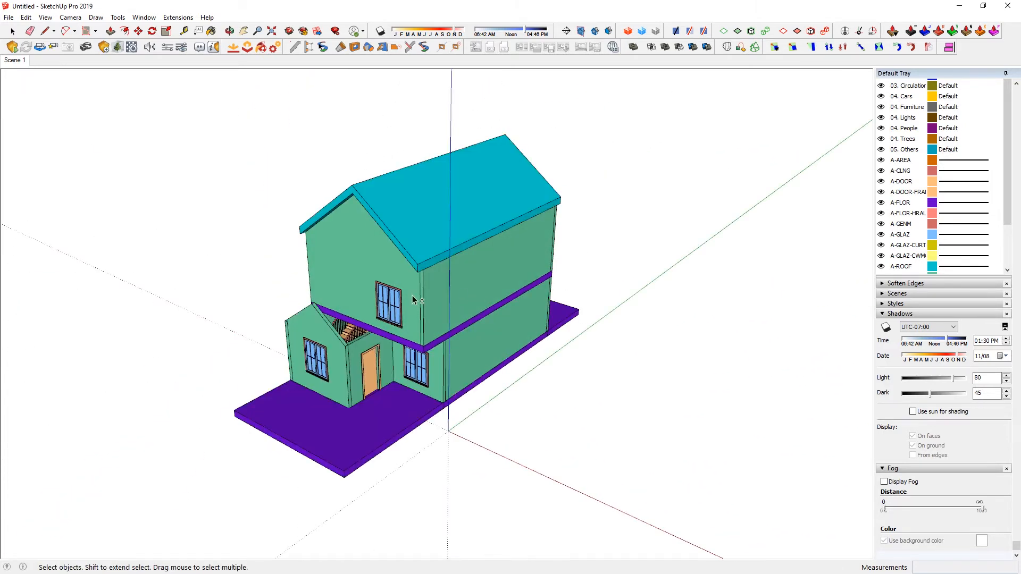
Unhide everything, paste the porch ceiling in place and group it with the porch roof.
key(shift+u)
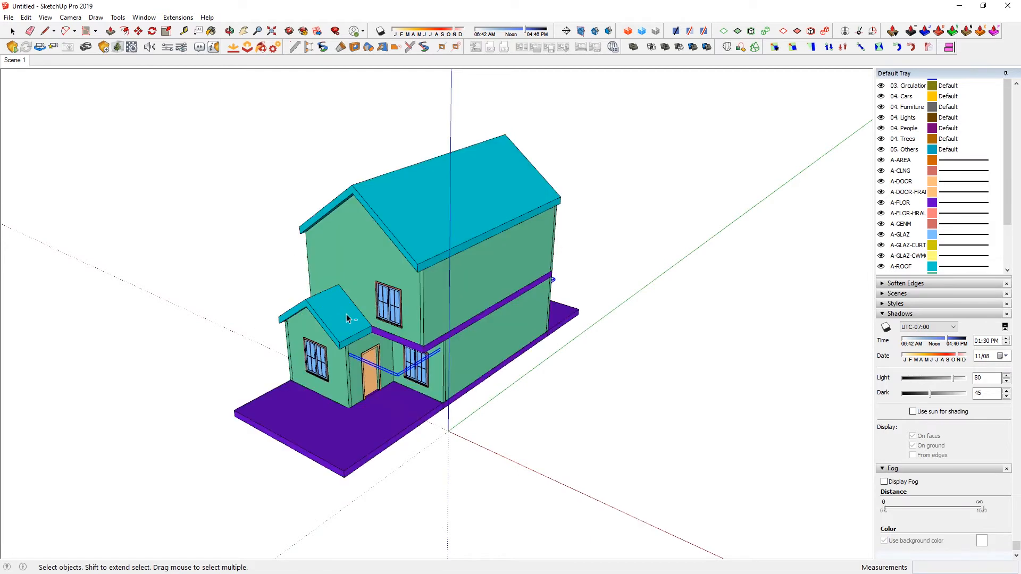
key(ctrl+shift+v)
key(g)
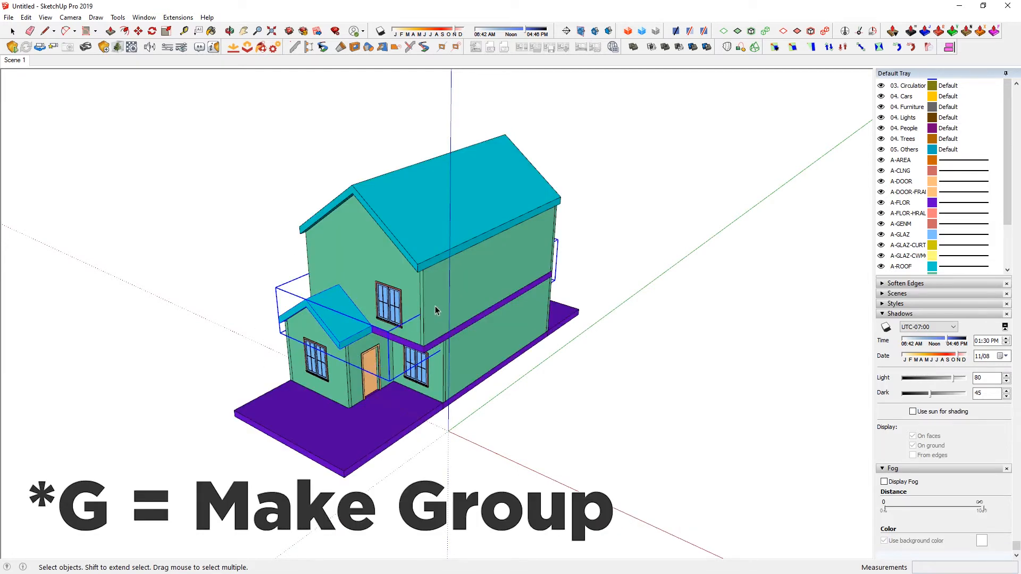
Hide the porch roof, main roof and upper-floor groups one by one, inspect the ground floor, and unhide them all.
key(shift+h)
click(429, 229)
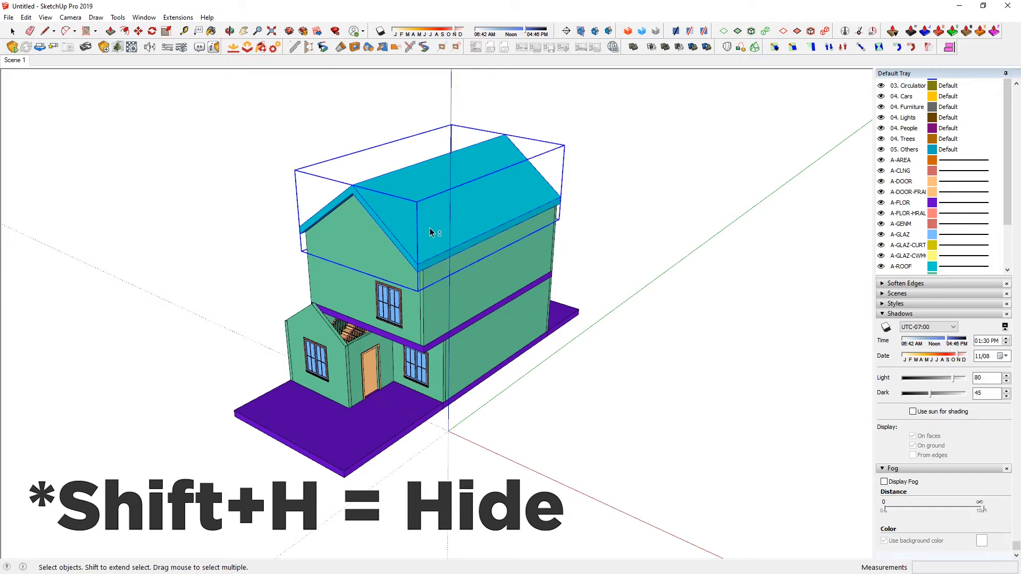
key(shift+h)
click(449, 294)
key(shift+h)
middle_drag(611, 388, 416, 200)
key(ctrl+shift+h)
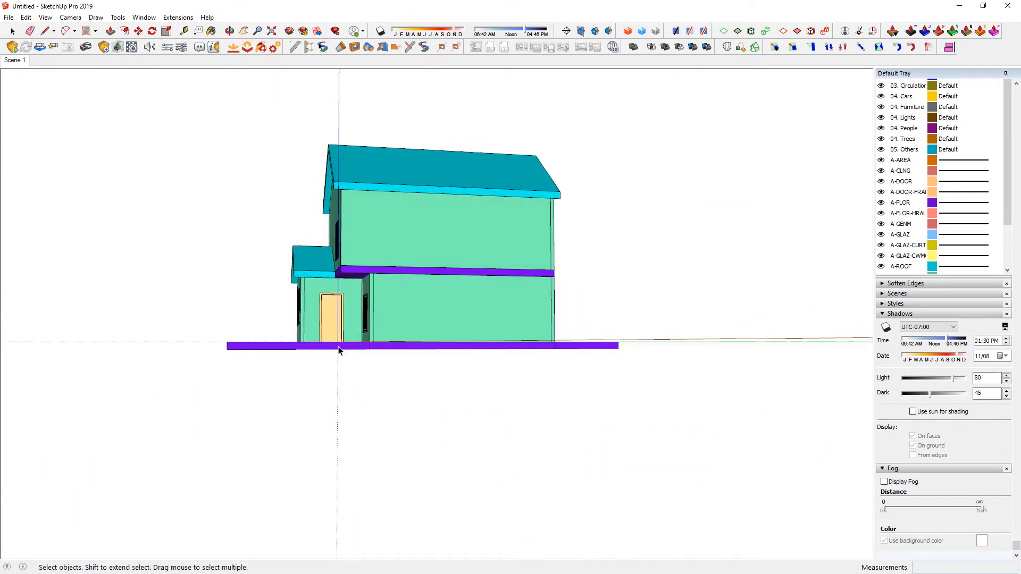
middle_drag(543, 329, 486, 381)
key(m)
click(486, 381)
key(space)
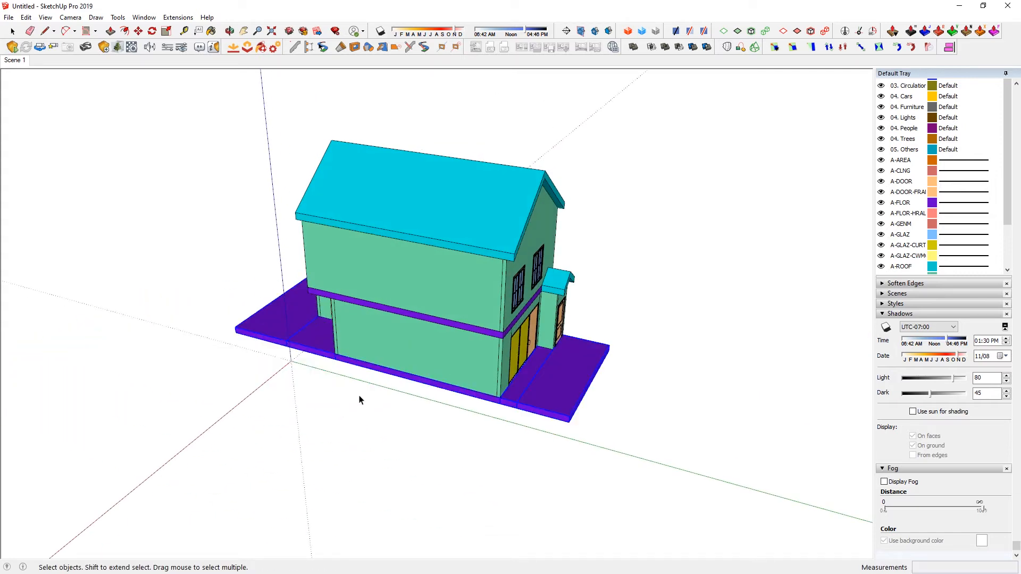
Toggle the visibility of the A-FLOR, A-FLOR-HRAL, A-DOOR and door-frame layers to check what they control.
middle_drag(358, 388, 675, 333)
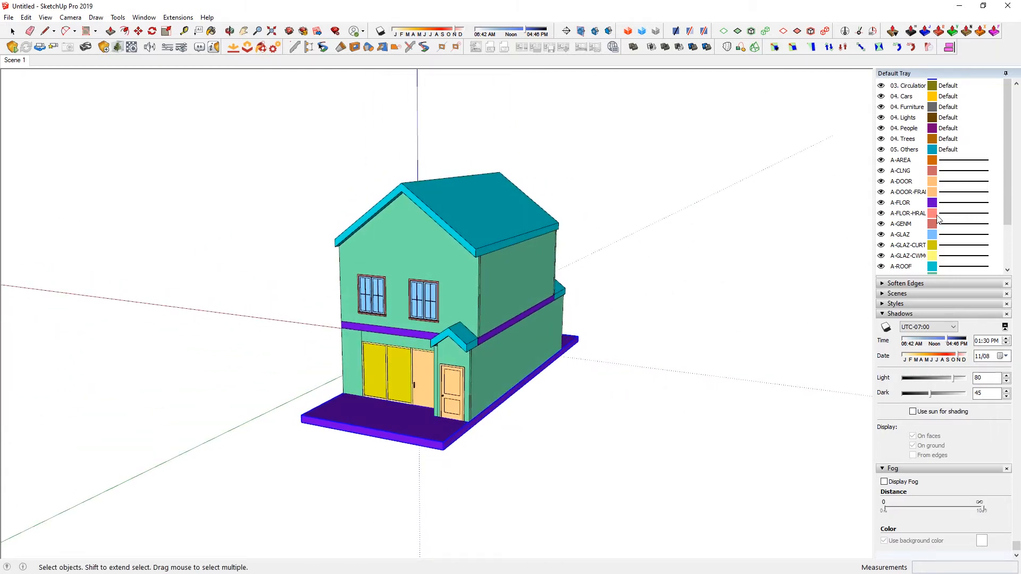
middle_drag(526, 306, 446, 311)
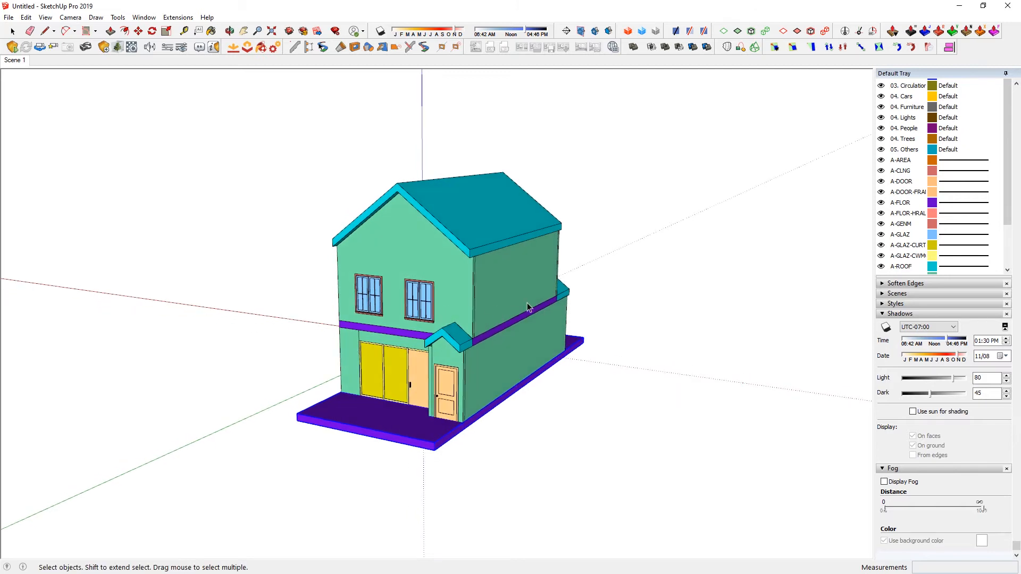
click(882, 205)
click(882, 203)
click(881, 203)
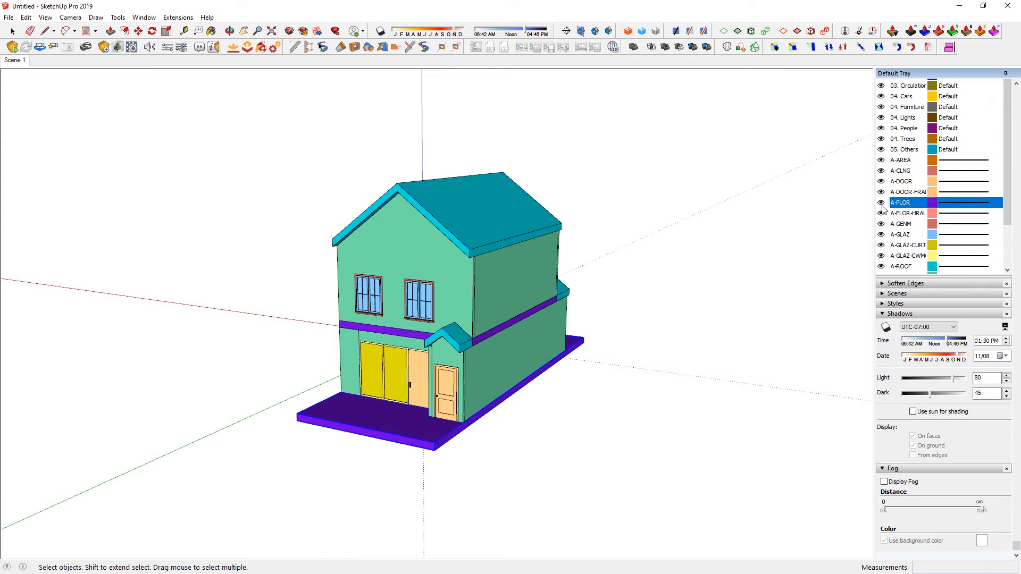
click(882, 214)
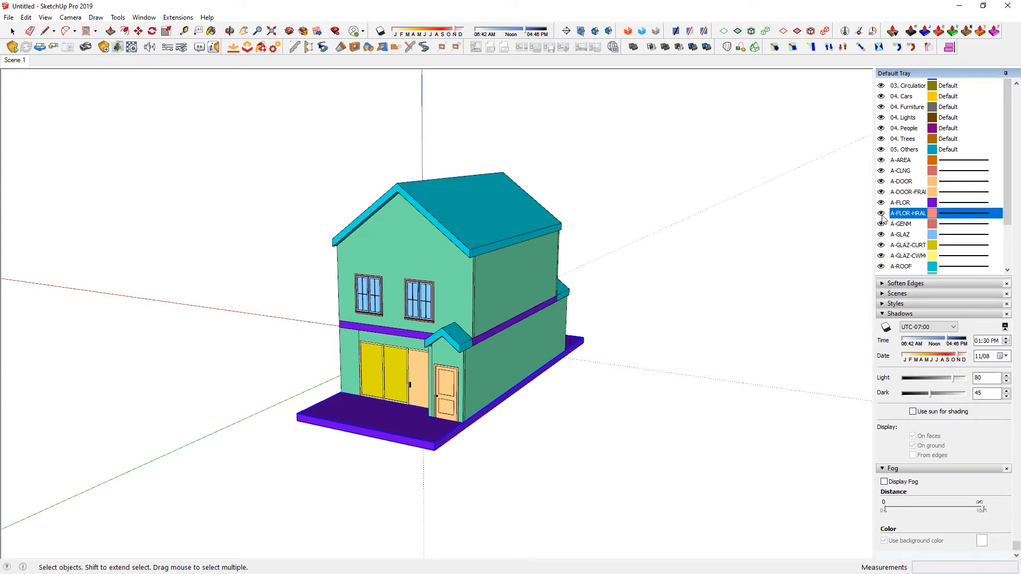
click(881, 182)
click(881, 182)
click(882, 193)
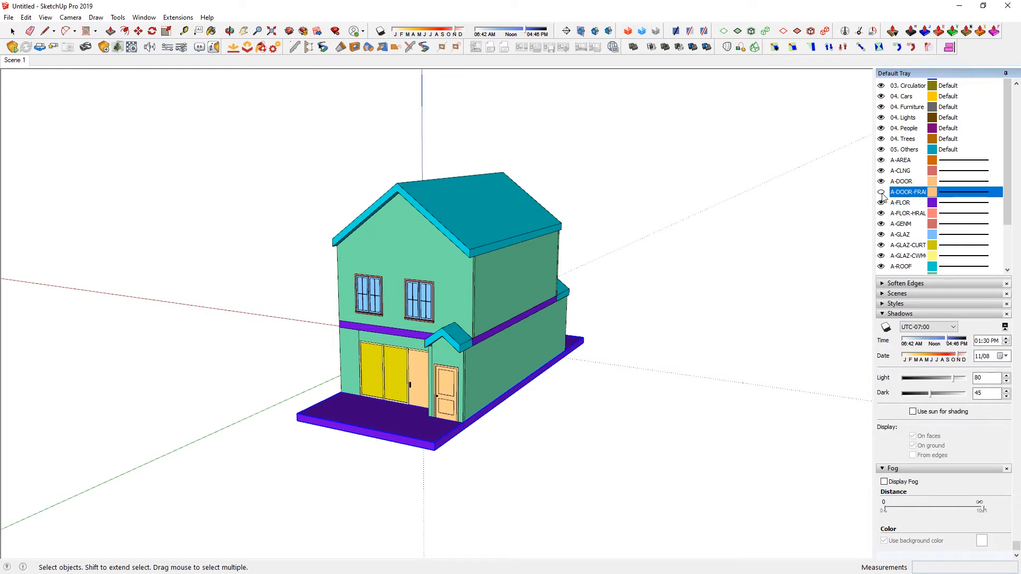
Delete all imported layers from A-AREA to S-STRS, moving their contents to the default layer.
middle_drag(500, 294, 489, 306)
click(886, 162)
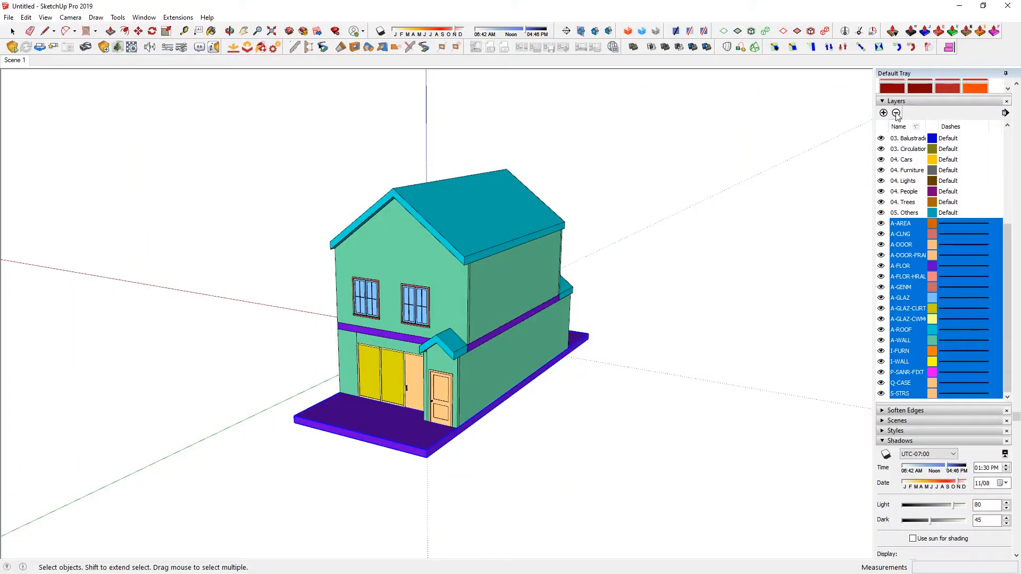
click(897, 113)
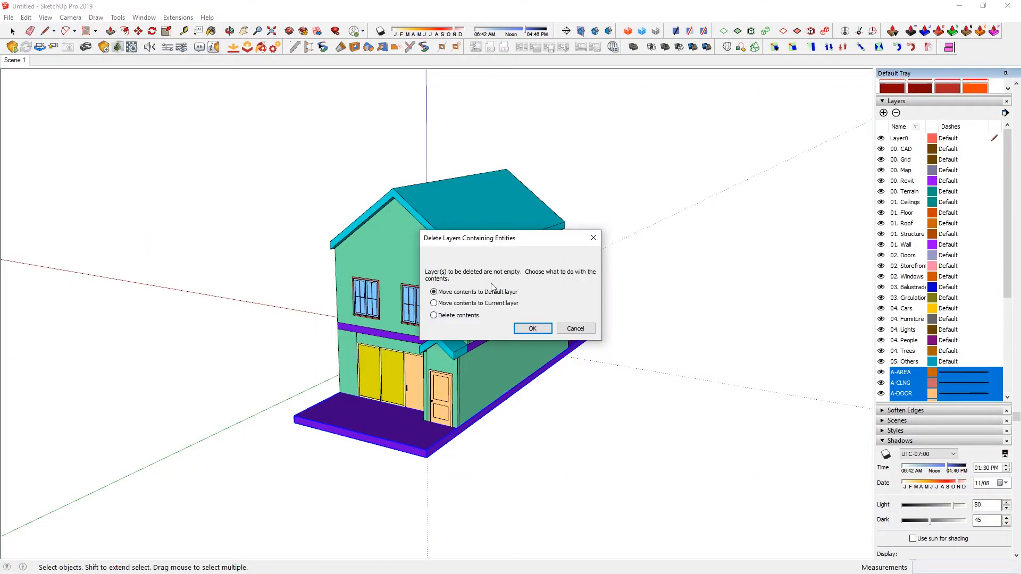
click(539, 330)
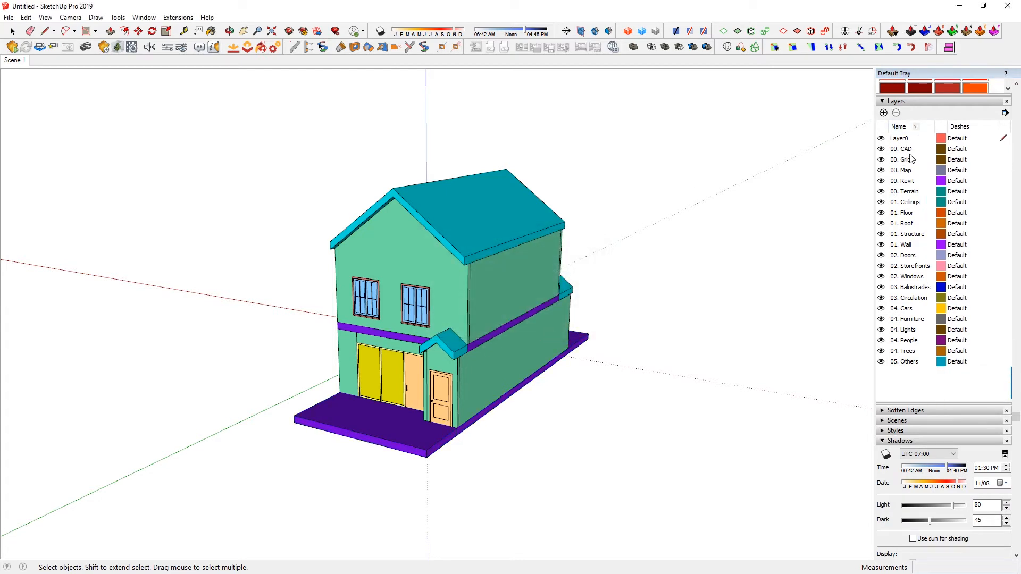
Assign the main roof group to the 01. Roof layer and hide the group.
click(913, 154)
click(912, 361)
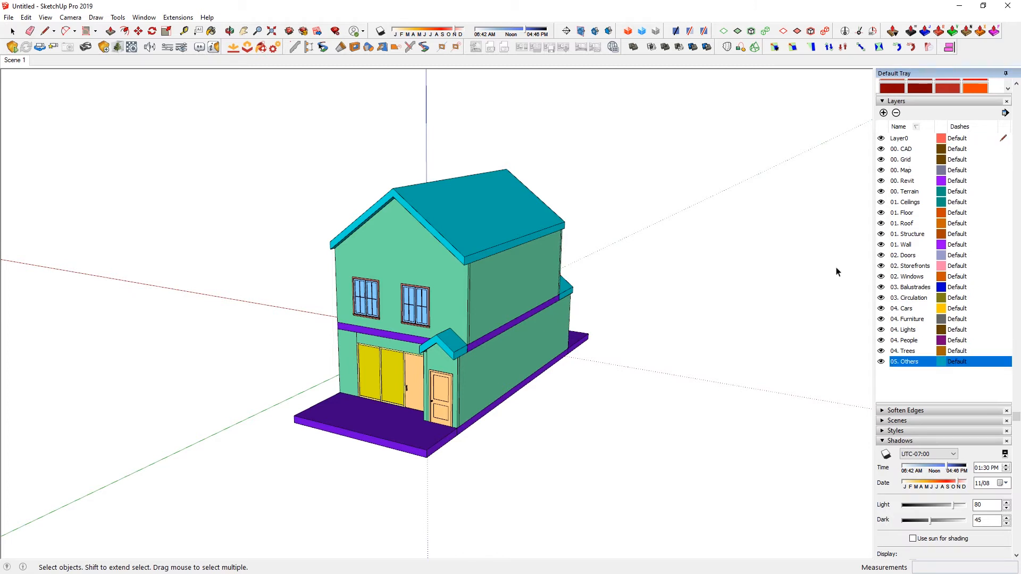
click(508, 213)
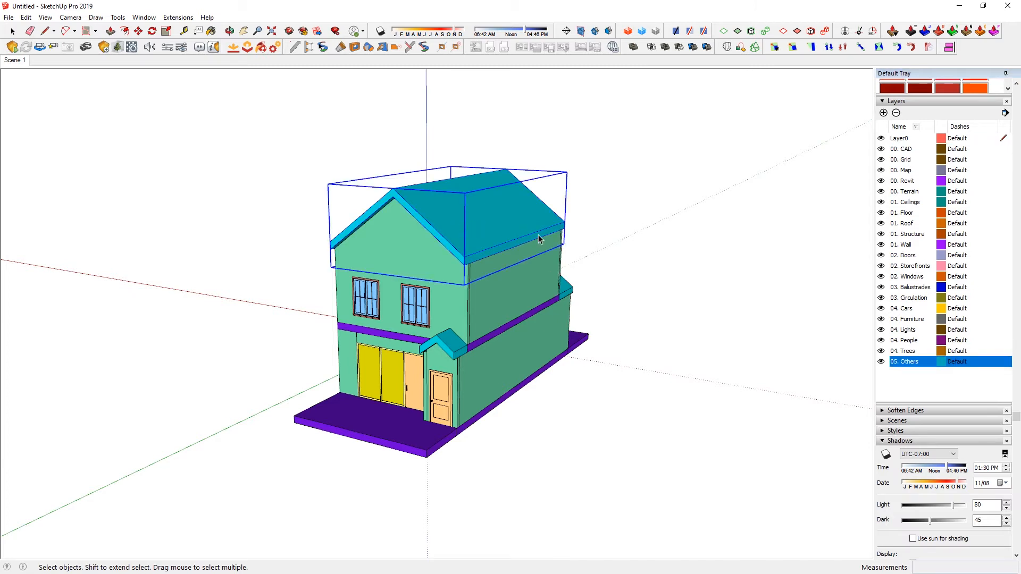
scroll(952, 247, up, 6)
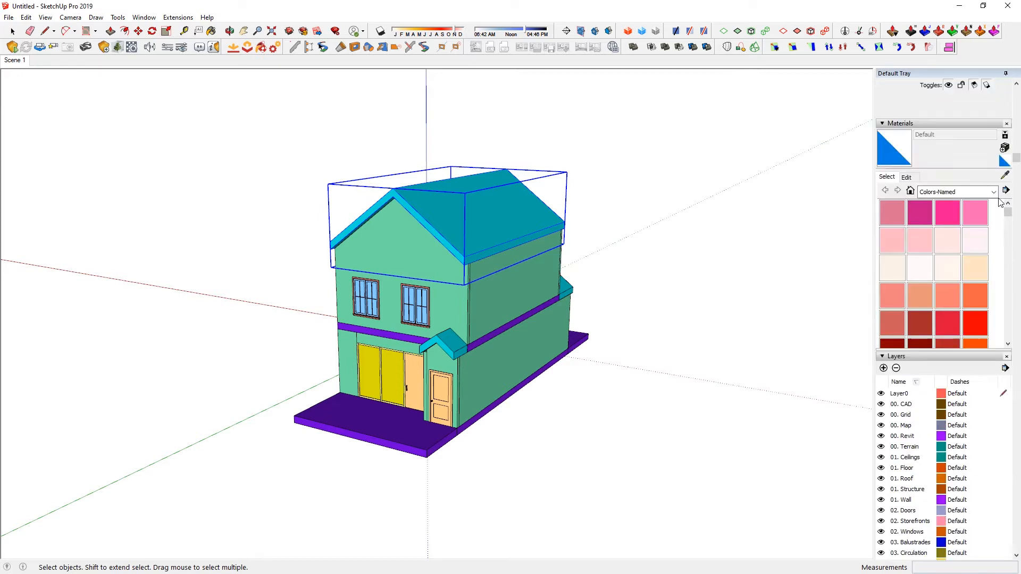
click(974, 113)
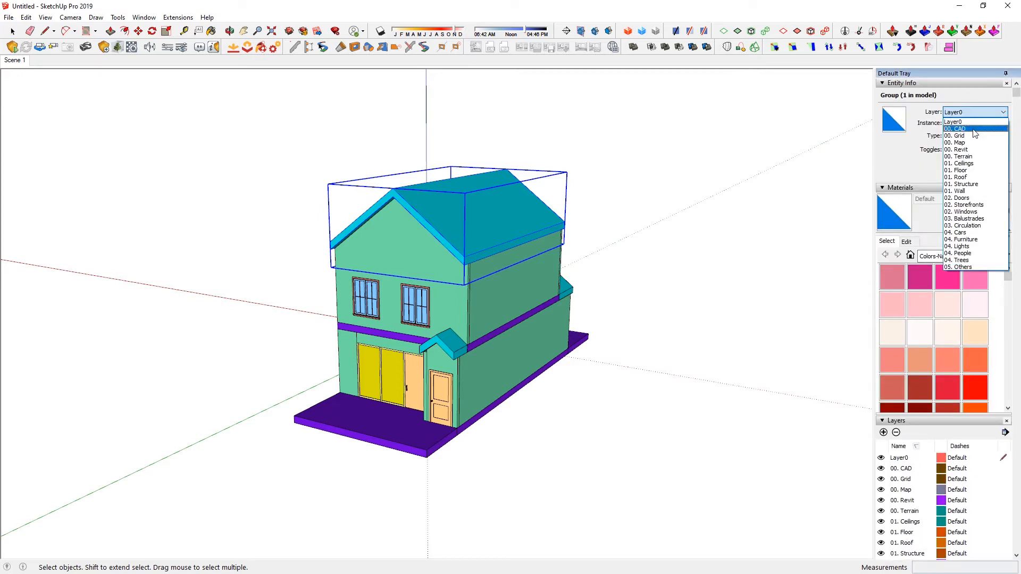
click(962, 178)
key(shift+h)
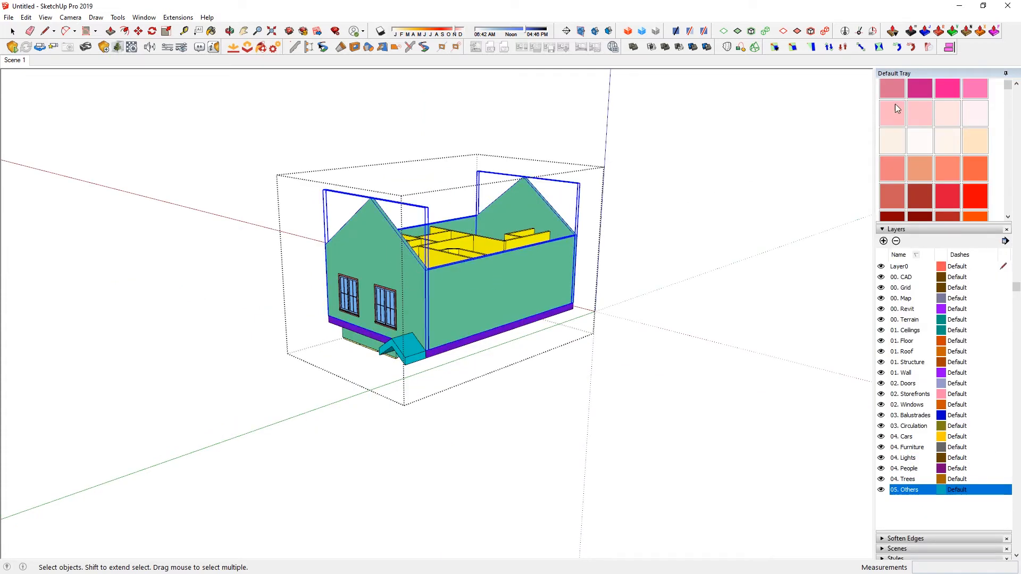
scroll(959, 208, up, 3)
click(984, 111)
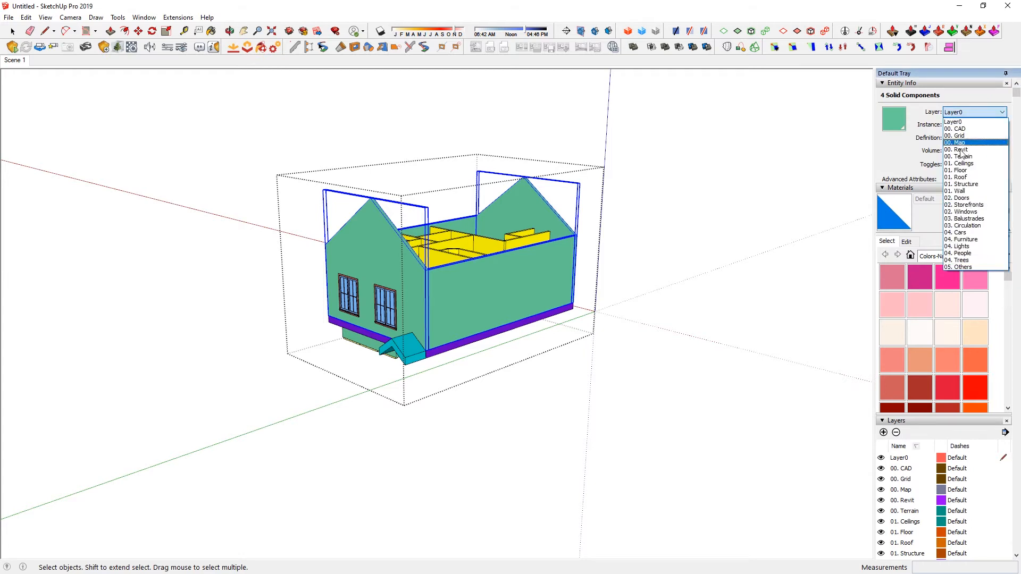
click(679, 260)
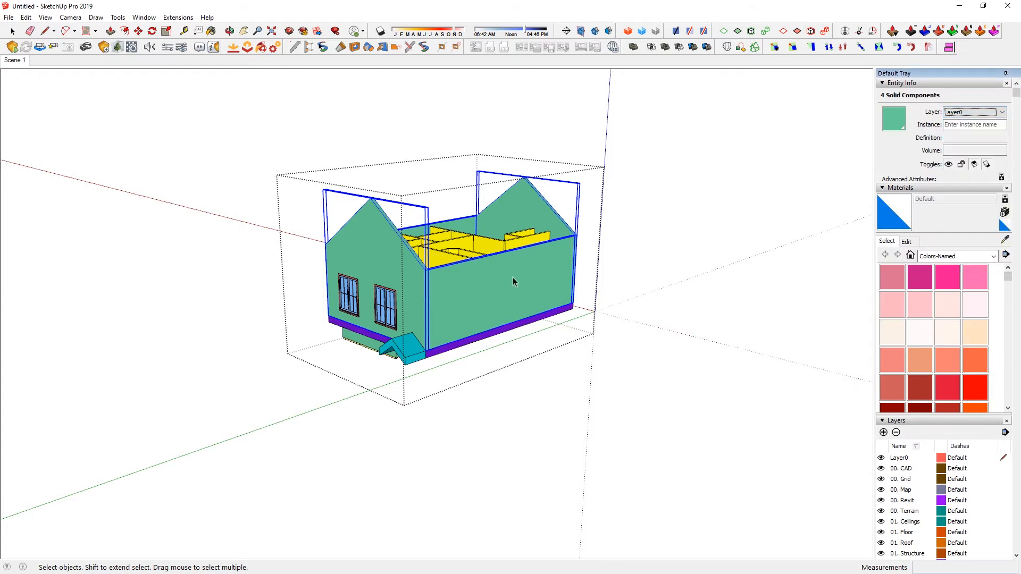
Cut the stray ground-floor wall parts out of the upper-floor group and paste them in place with the ground floor.
middle_drag(588, 292, 625, 170)
middle_drag(359, 153, 388, 332)
scroll(388, 342, up, 5)
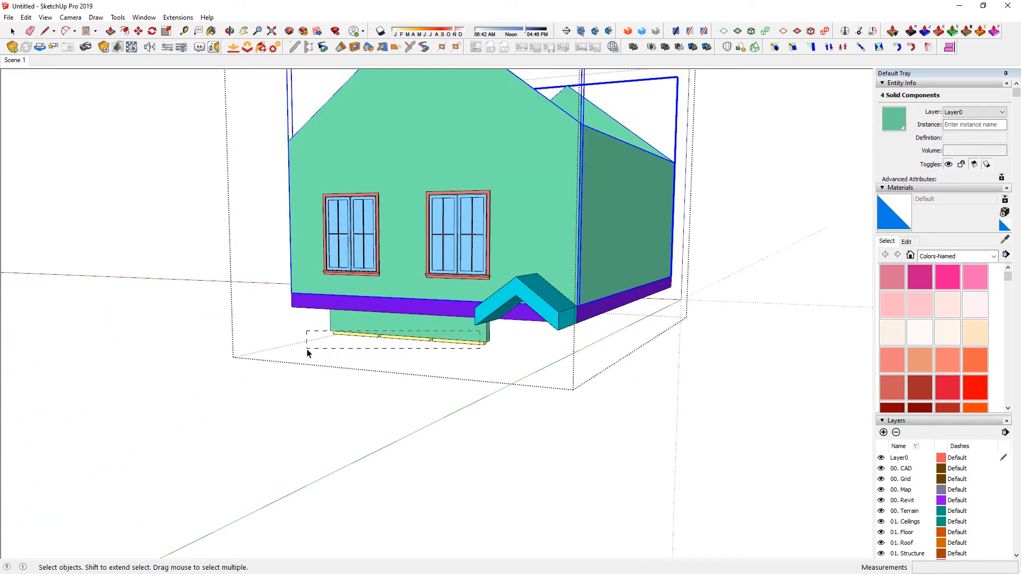
drag(309, 352, 307, 352)
middle_drag(308, 352, 538, 263)
key(ctrl+x)
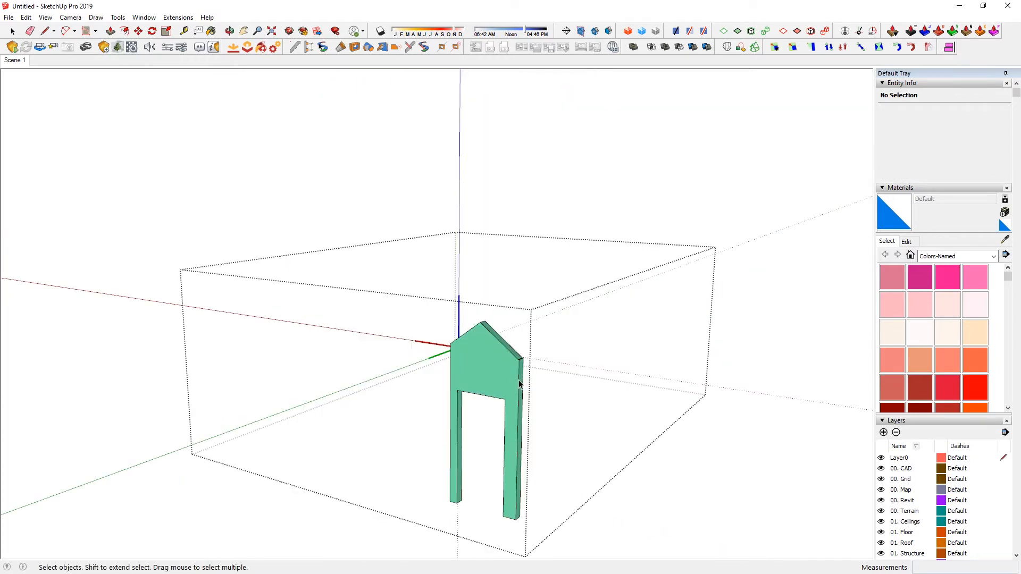
key(ctrl+shift+v)
Hide the porch roof group and the base slab so only the ground-floor parts remain.
click(540, 250)
key(shift+h)
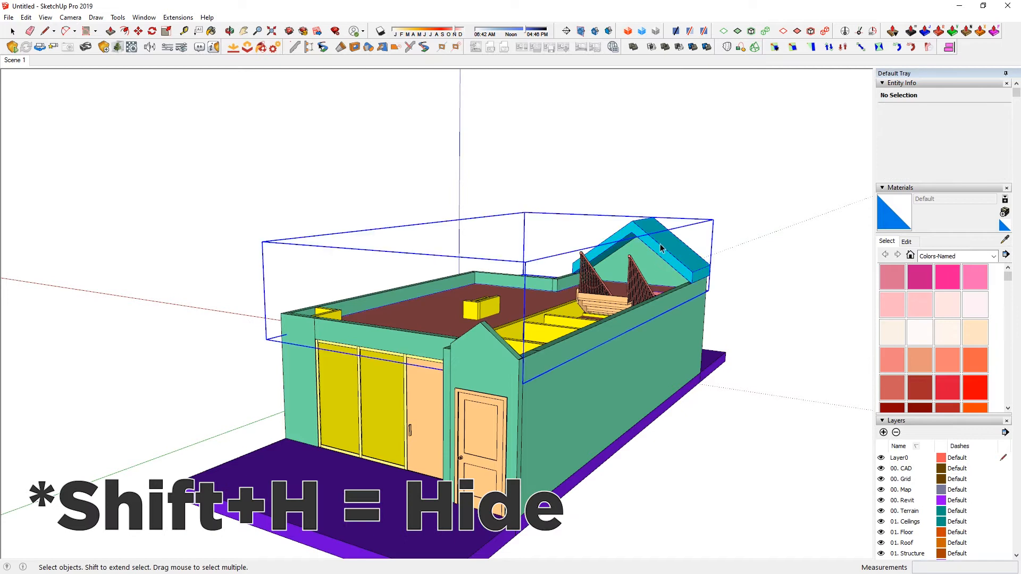
click(374, 472)
key(shift+h)
Select all the remaining ground-floor parts and group them.
key(o)
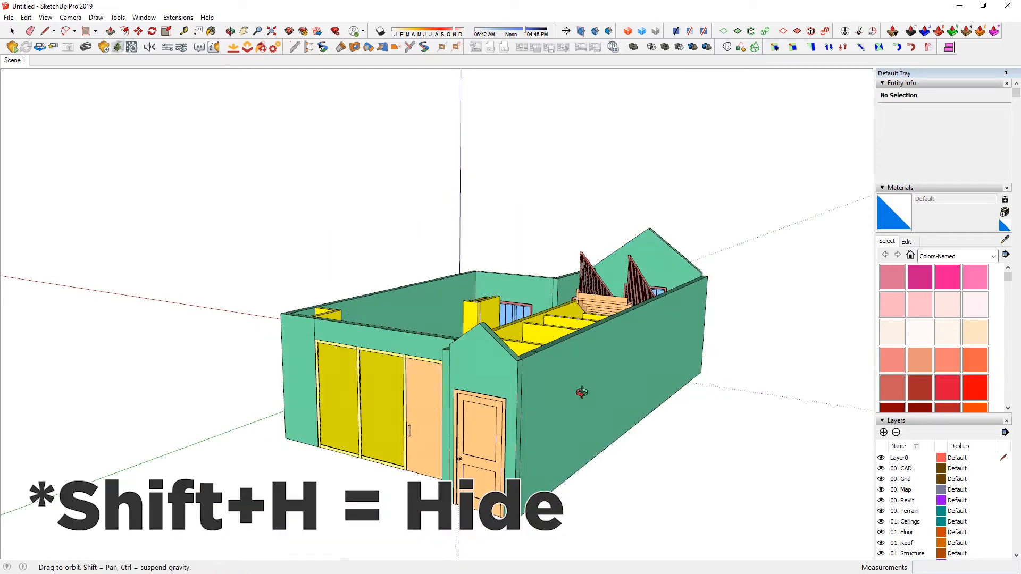
middle_drag(582, 391, 340, 442)
scroll(340, 404, down, 5)
drag(194, 274, 500, 446)
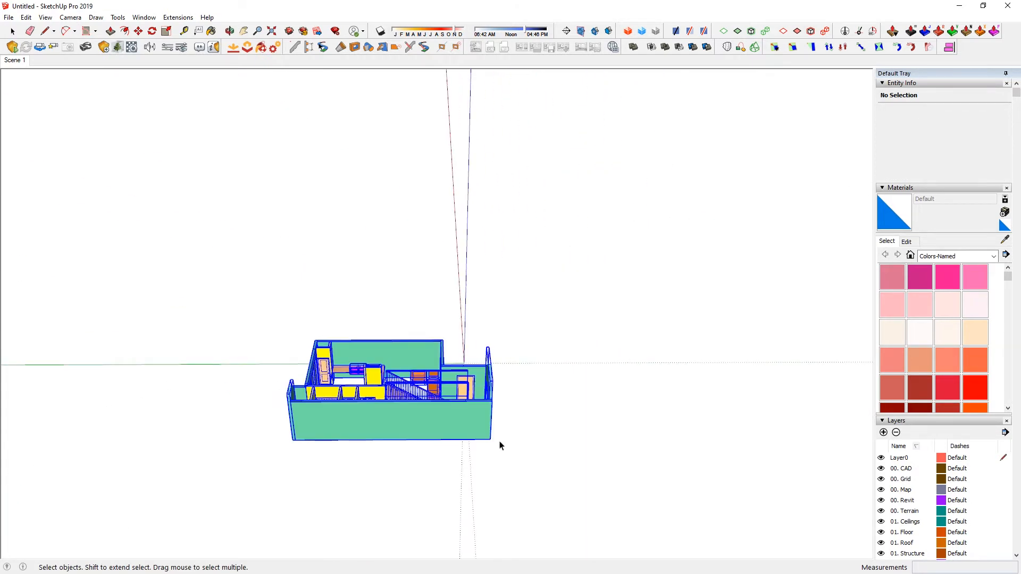
scroll(359, 428, up, 3)
key(g)
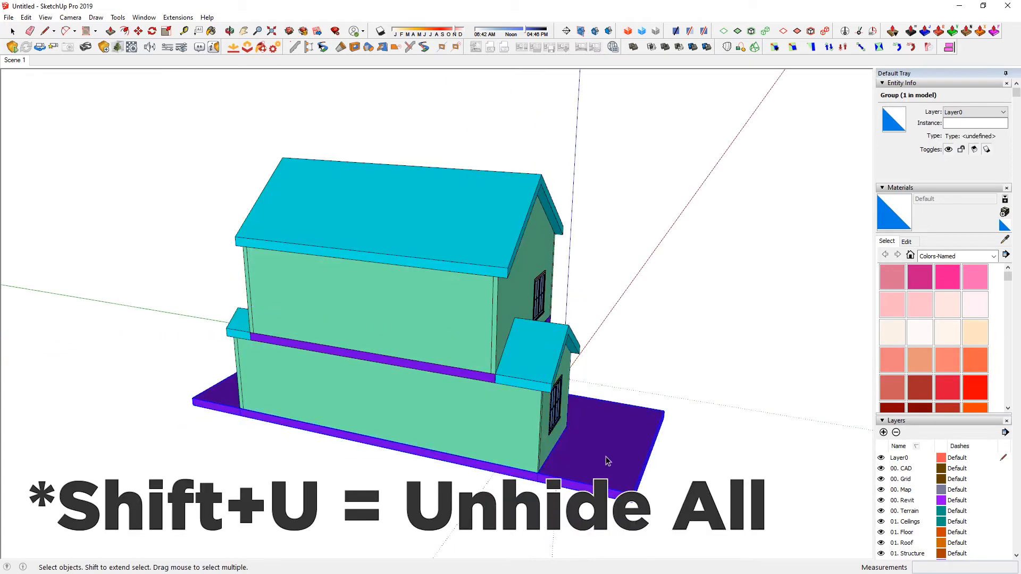
Unhide everything and assign the base slab group to the 01. Floor layer.
click(976, 112)
click(957, 173)
middle_drag(647, 378, 669, 343)
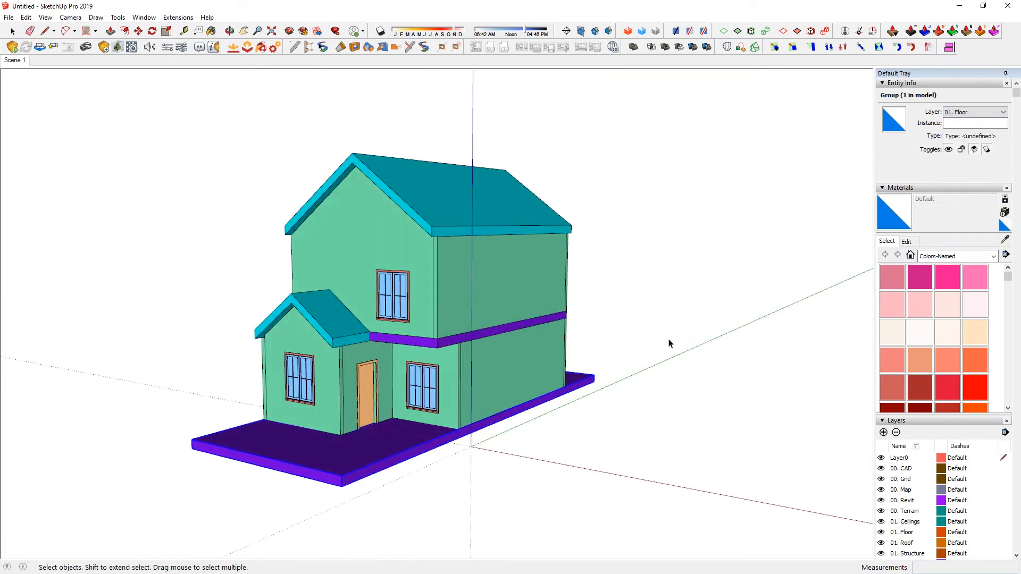
click(587, 355)
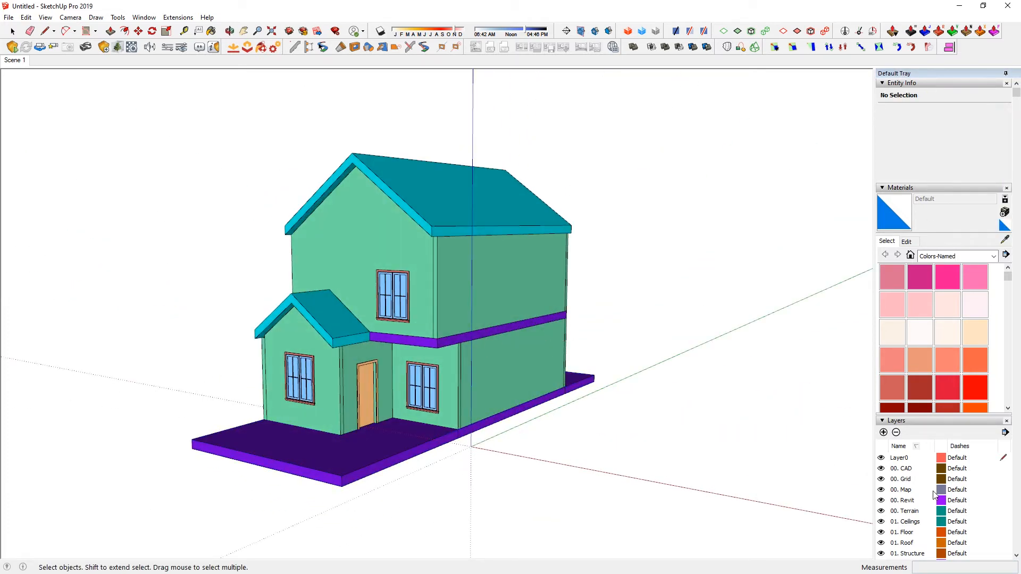
Toggle the visibility of the 01. Roof layer off and on to check what it controls.
scroll(946, 491, down, 3)
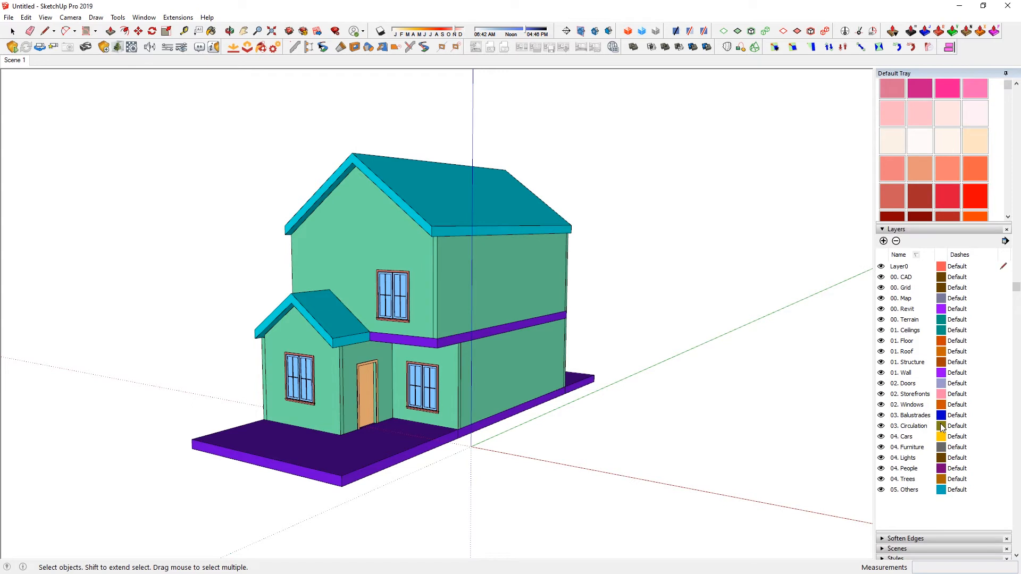
click(881, 352)
click(881, 351)
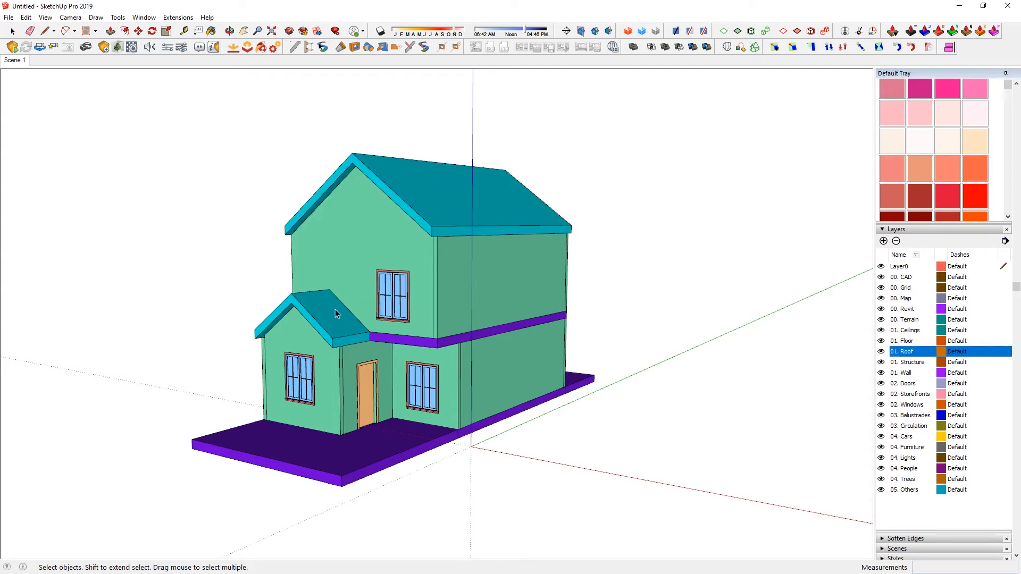
Assign the porch roof group to the 01. Roof layer.
scroll(944, 216, up, 3)
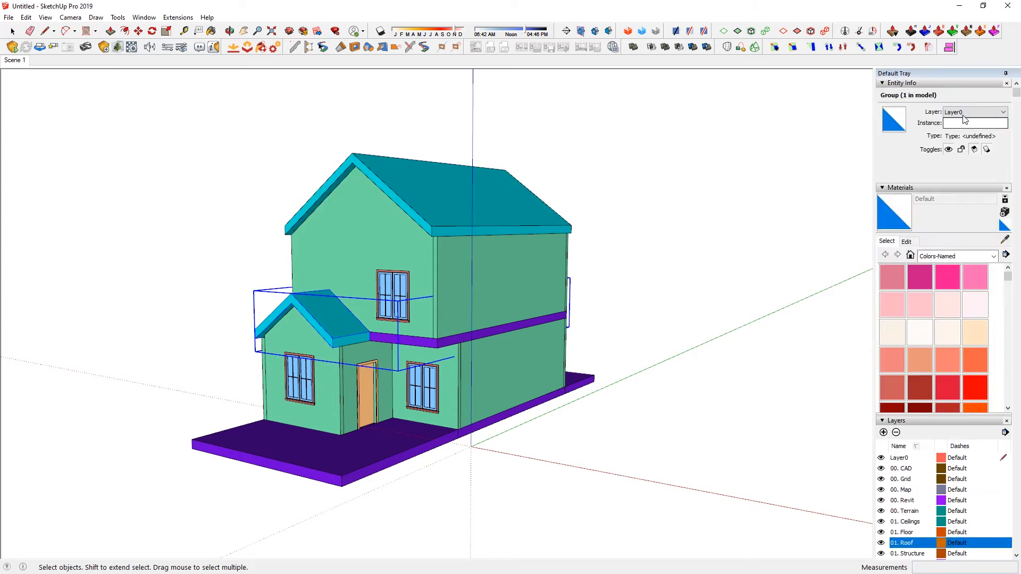
click(969, 112)
click(970, 177)
click(686, 247)
Sample the roof material and give it the texture image roof tiles3.jpg from the Brick, Stone, Paving, Roof materials folder.
shift+middle_drag(386, 305, 525, 301)
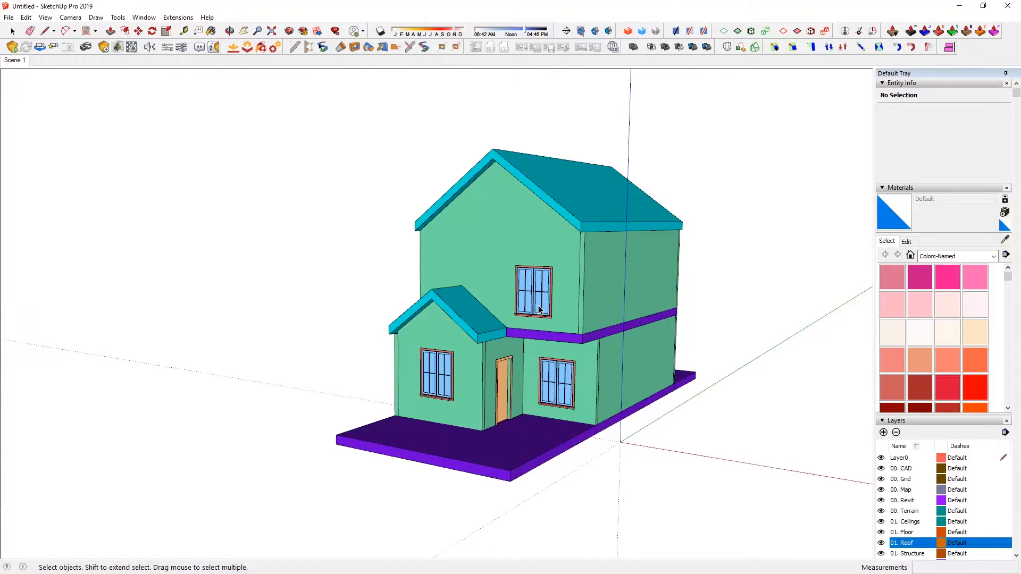
click(606, 199)
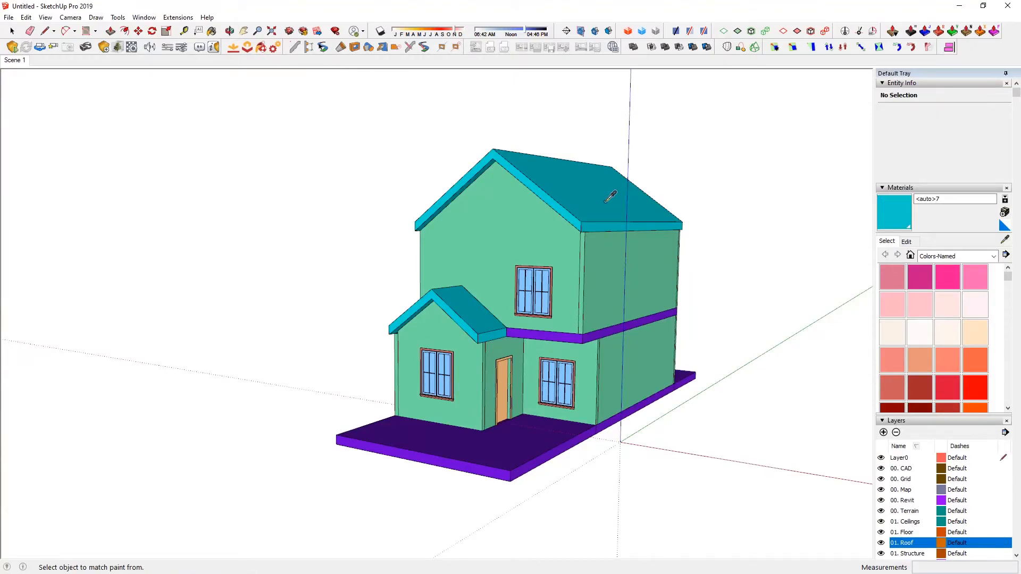
click(907, 241)
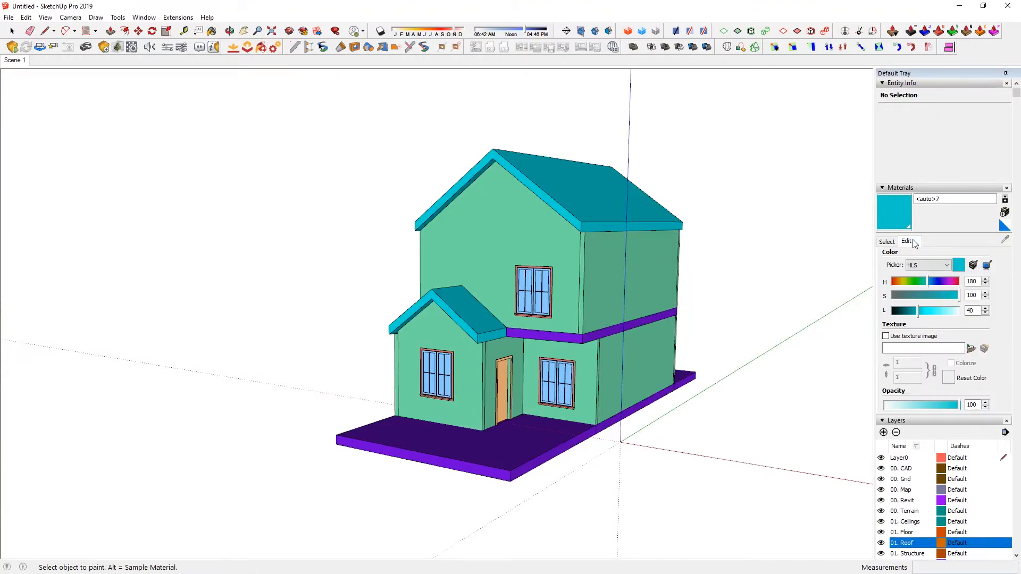
click(971, 349)
scroll(403, 291, up, 2)
click(380, 244)
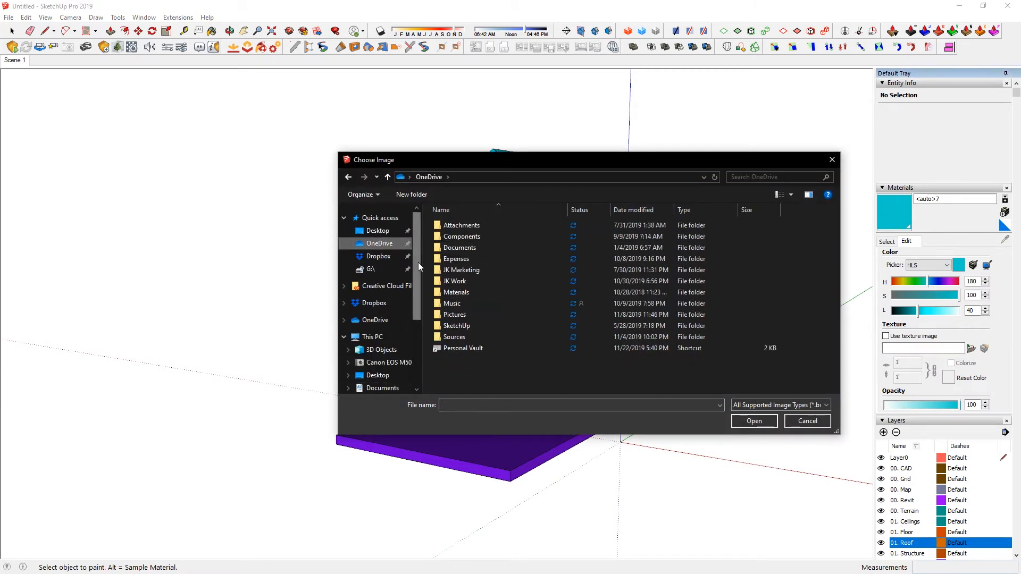
double_click(466, 291)
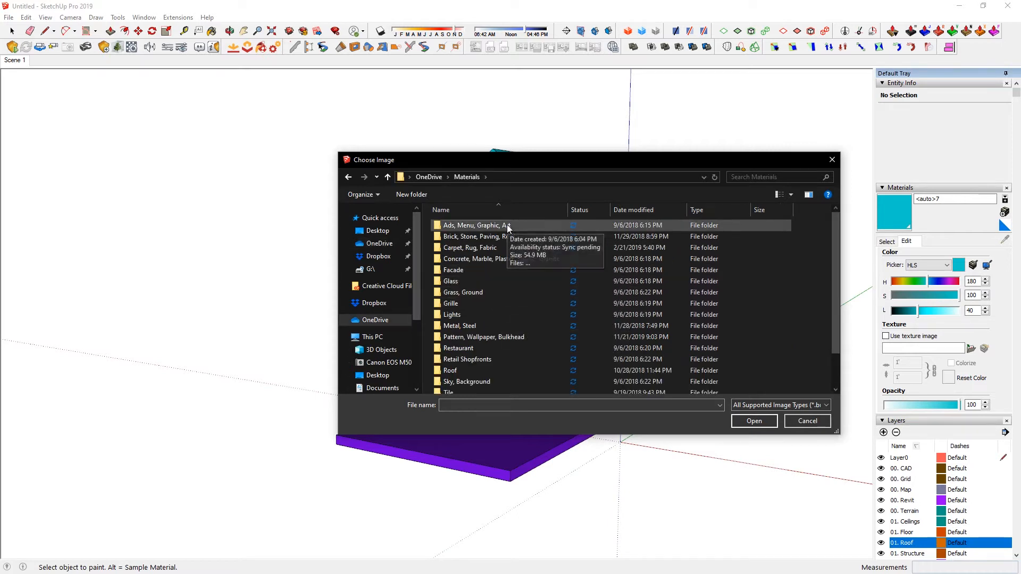
double_click(529, 236)
click(758, 247)
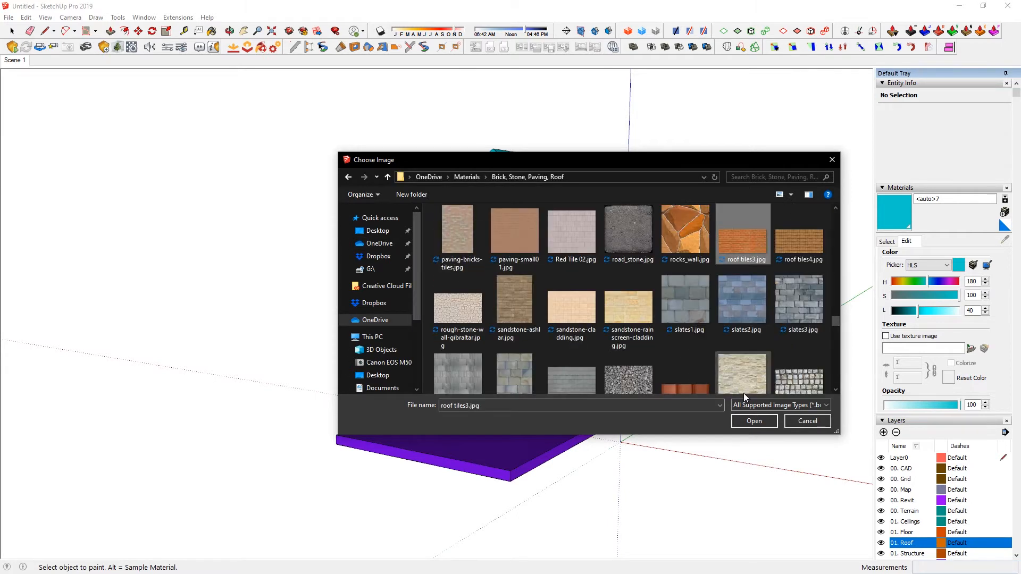
click(754, 422)
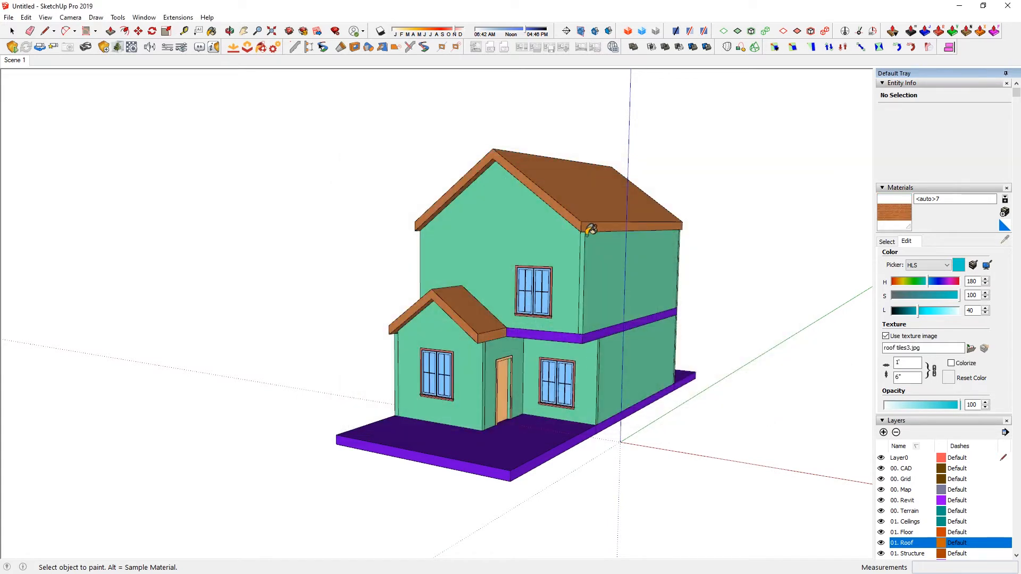
Set the roof tile texture's width to 10'.
click(589, 229)
scroll(524, 298, up, 10)
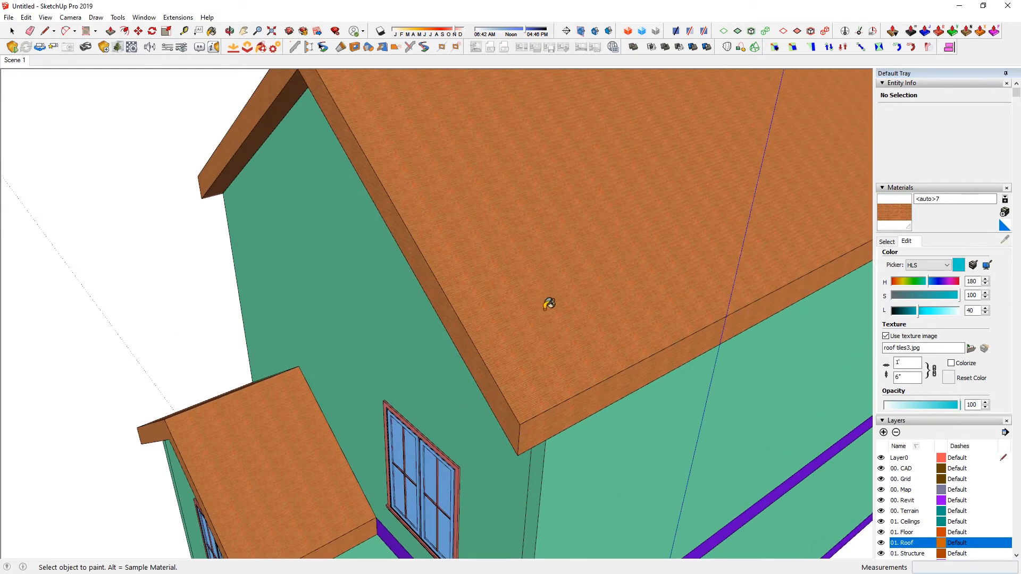
scroll(549, 303, up, 8)
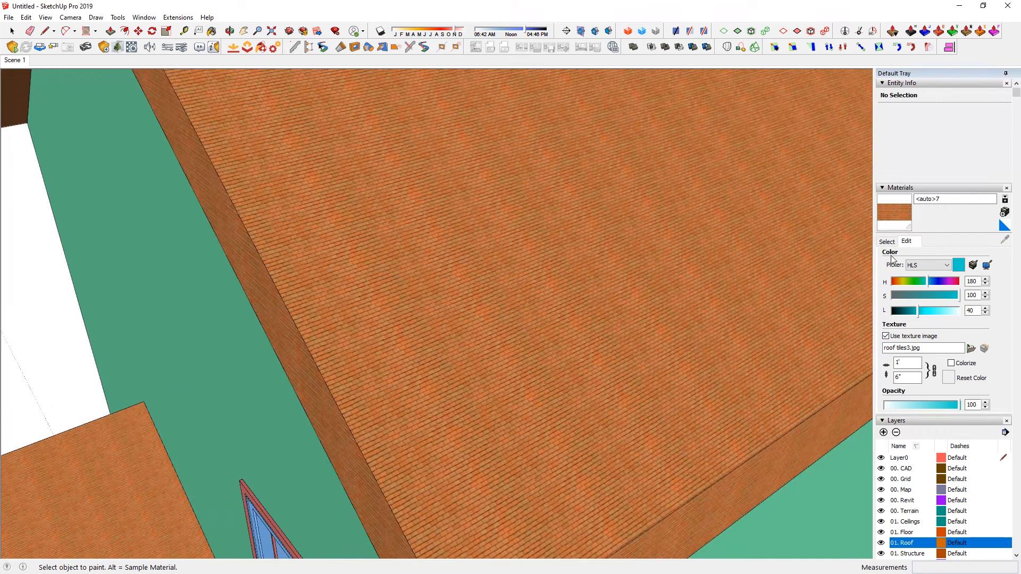
double_click(914, 363)
text(10')
scroll(501, 378, down, 8)
middle_drag(501, 378, 595, 314)
scroll(596, 313, down, 2)
key(space)
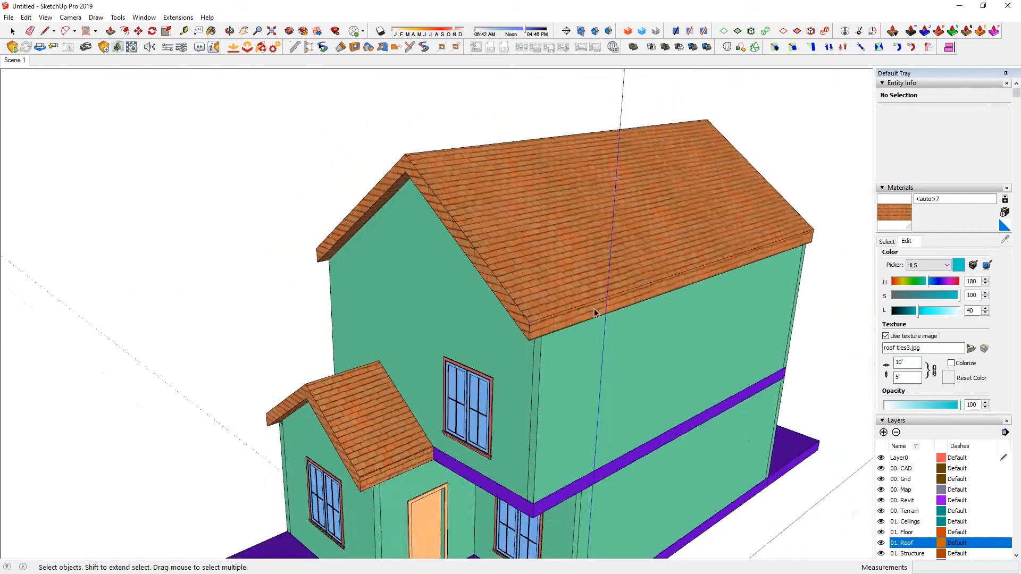
Sample the green wall material and raise its lightness to 100 to turn the walls white.
scroll(594, 313, down, 5)
mouse_move(649, 292)
middle_down()
mouse_move(645, 264)
mouse_move(647, 296)
mouse_move(615, 263)
middle_up()
key(b)
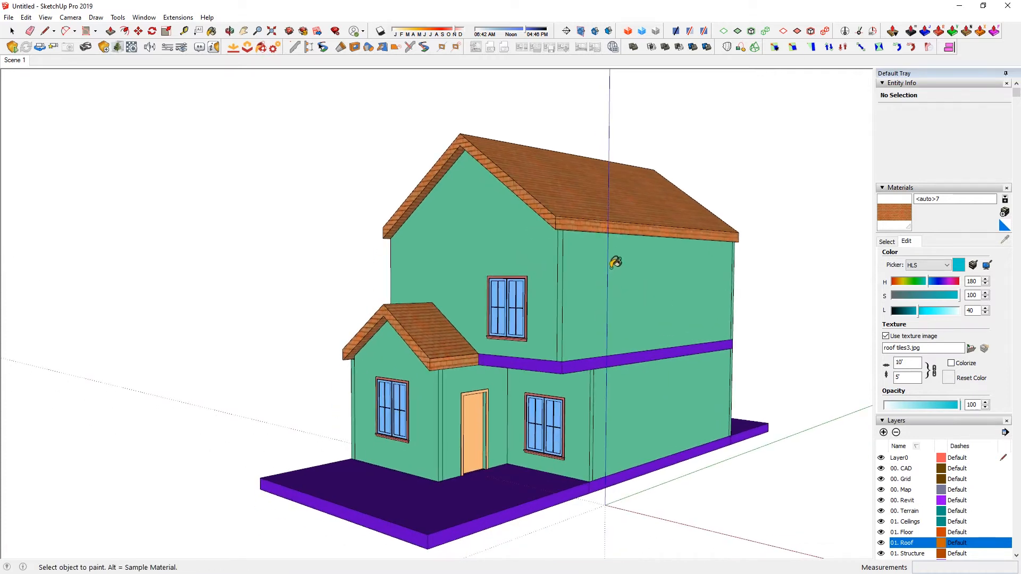
alt+click(616, 264)
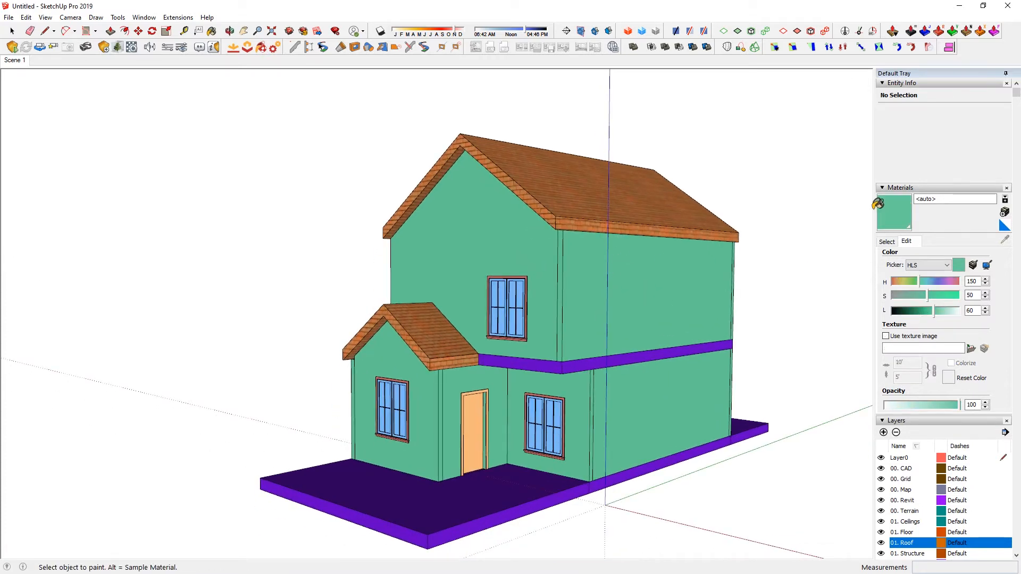
drag(934, 310, 969, 314)
Select all the house groups and strip their materials with Material Tools' Remove From Selection.
middle_drag(597, 351, 501, 367)
scroll(516, 314, down, 3)
middle_drag(585, 331, 537, 316)
drag(242, 127, 715, 514)
click(188, 19)
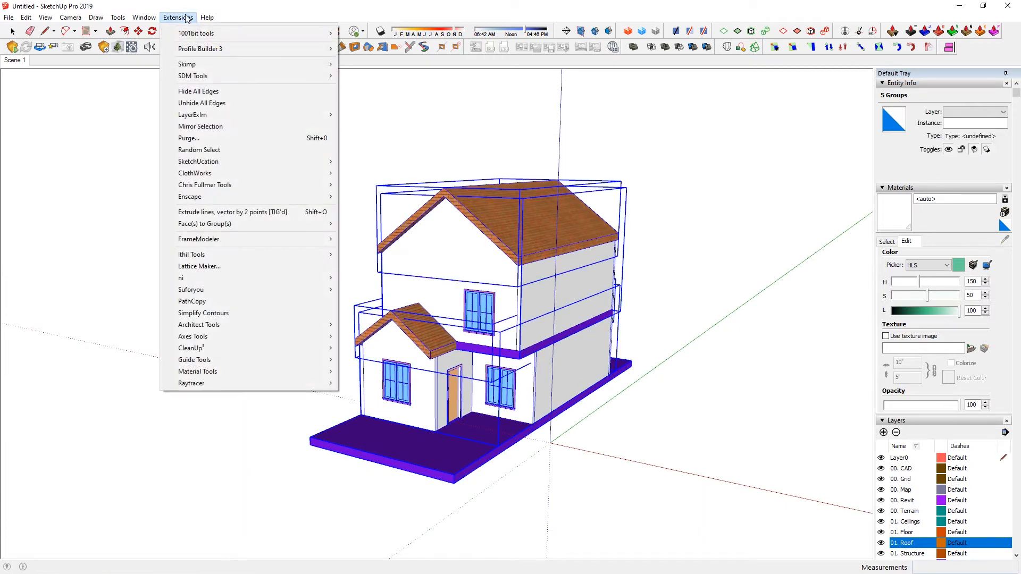
mouse_move(275, 373)
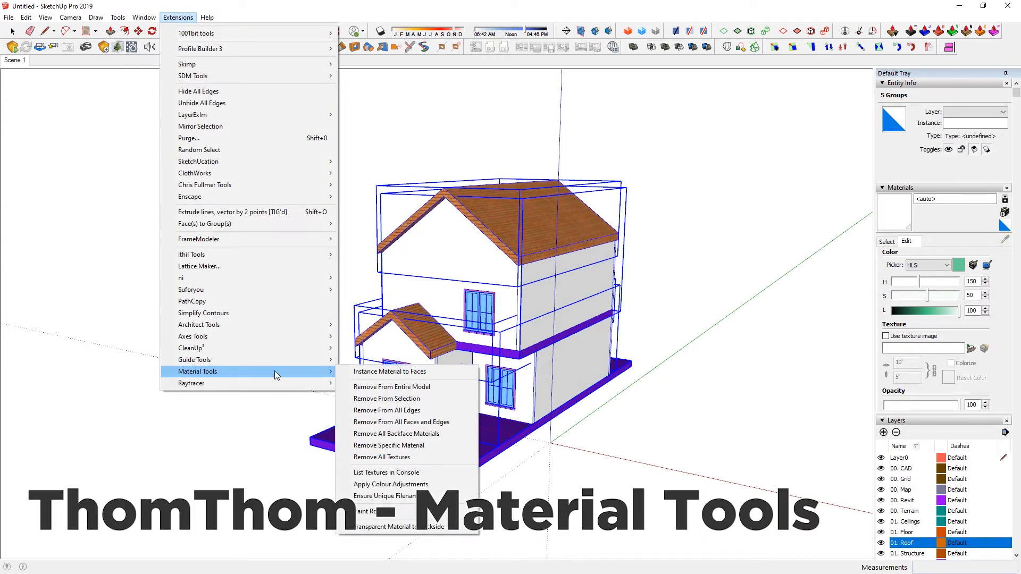
click(389, 400)
click(625, 411)
Create a pale blue material named Glass 01 with hue 191, saturation 27, lightness 73 and opacity 50.
middle_drag(510, 383, 633, 342)
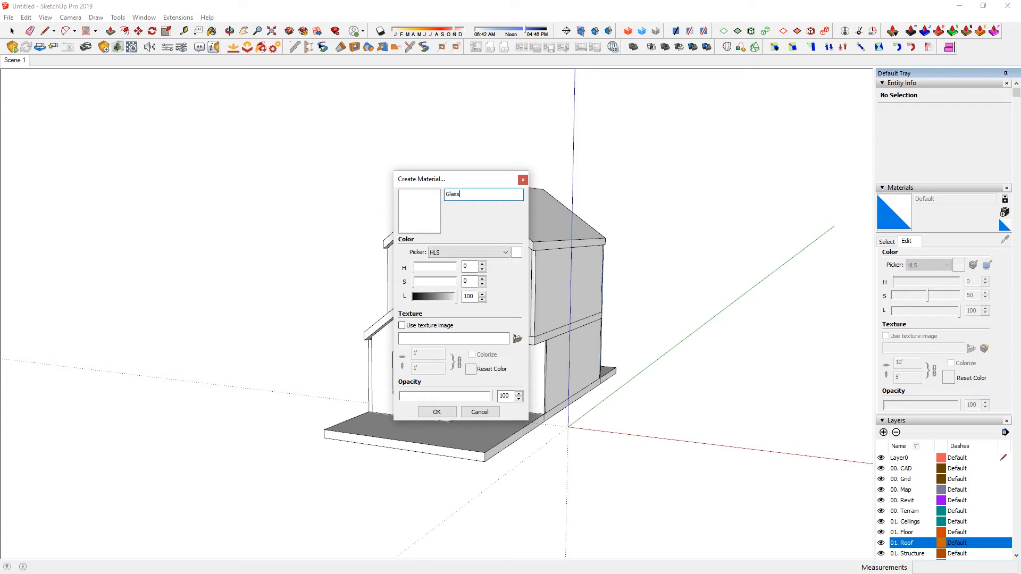
click(439, 296)
click(432, 268)
click(436, 269)
click(424, 281)
click(443, 297)
click(446, 296)
click(449, 397)
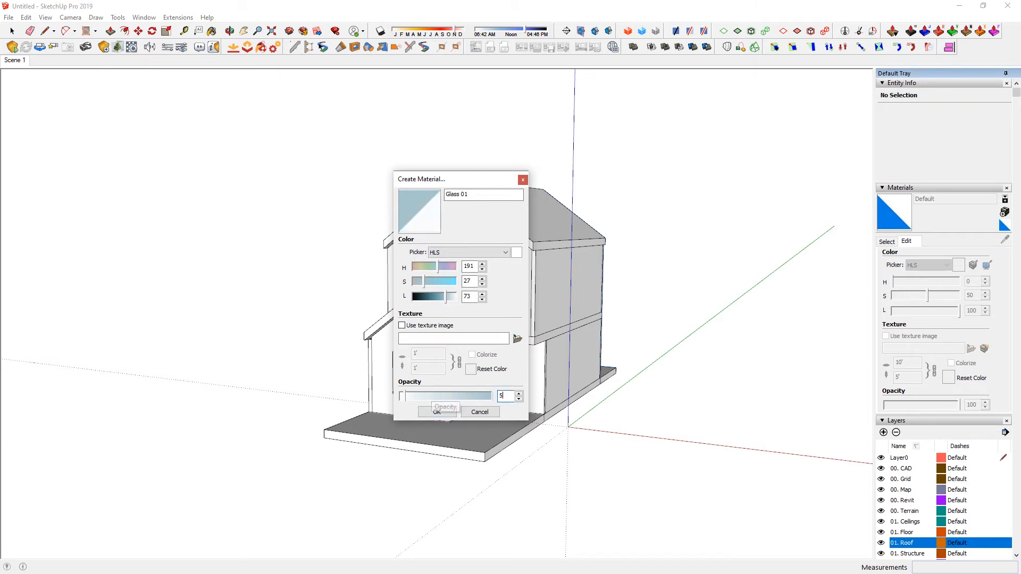
click(436, 412)
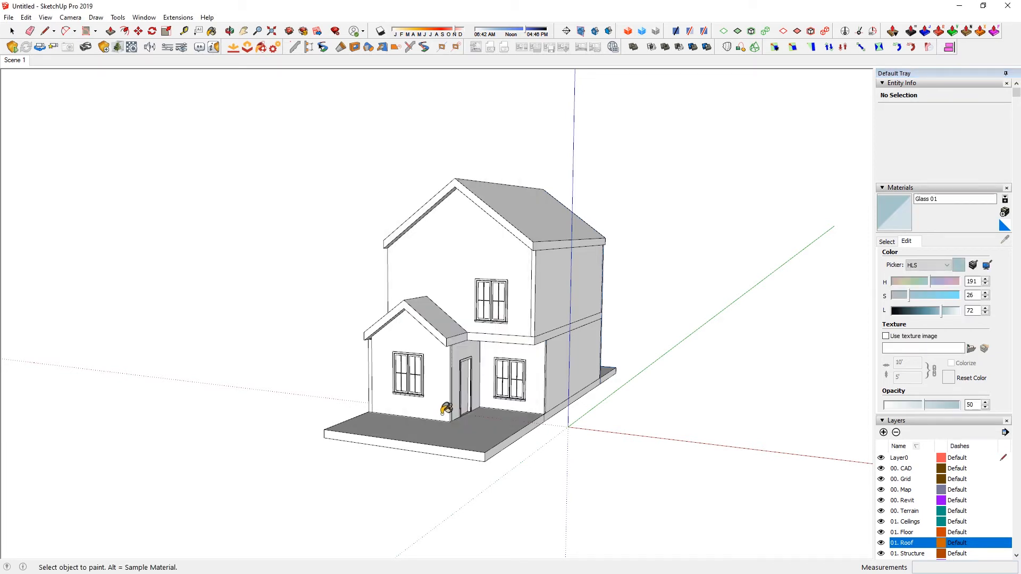
Paint both glass panes of the ground-floor front gable window with the Glass 01 material.
double_click(410, 369)
scroll(412, 368, up, 4)
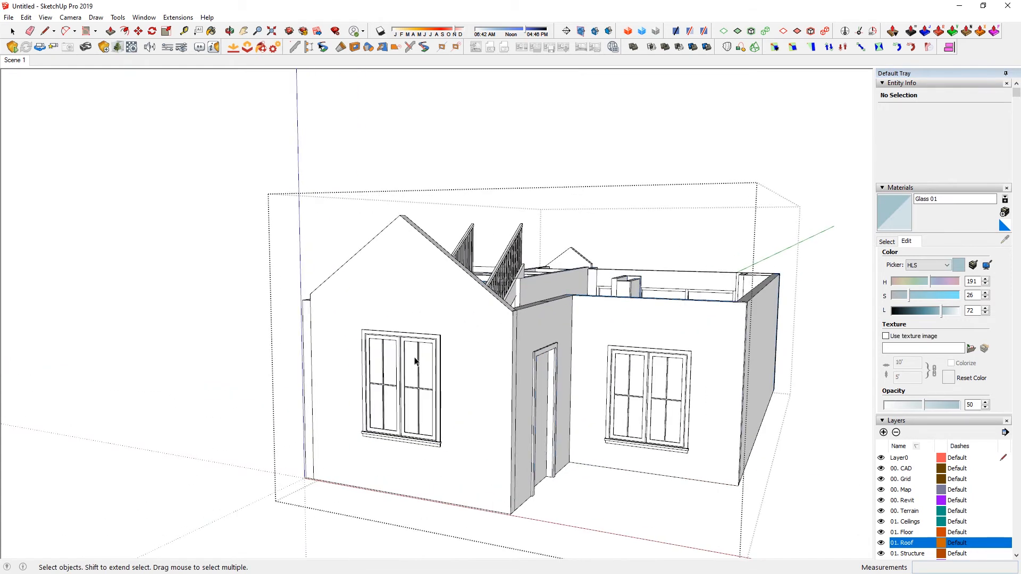
click(413, 361)
key(b)
double_click(413, 361)
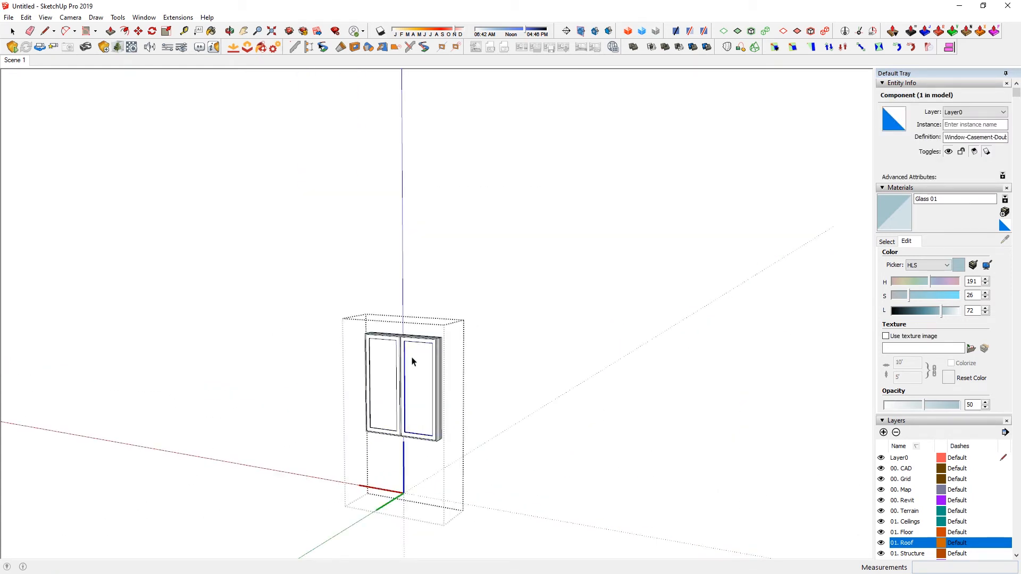
click(415, 355)
click(385, 365)
key(space)
key(Escape)
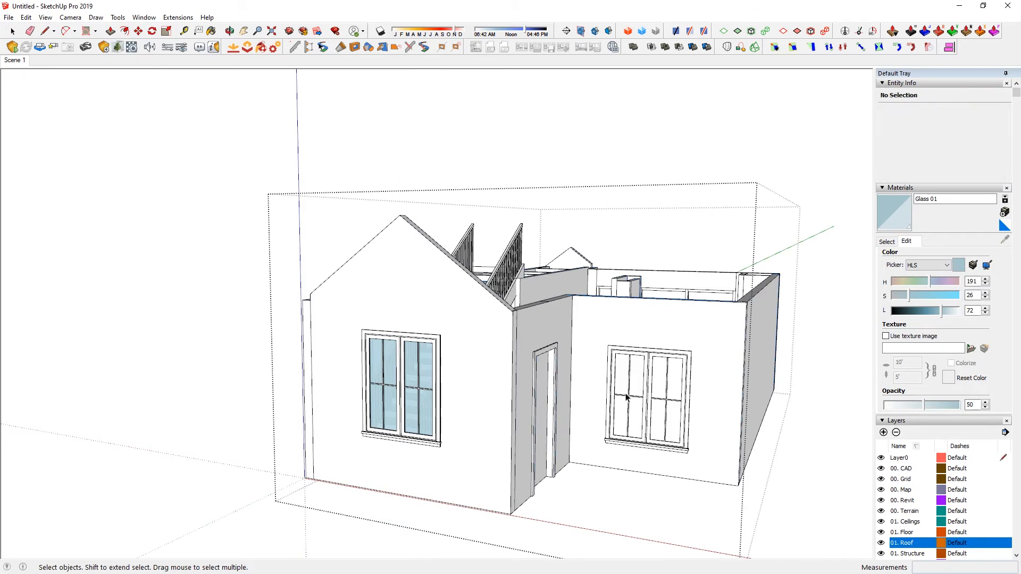
Paint both glass panes of the ground-floor window beside the front door with Glass 01.
double_click(622, 371)
key(b)
click(629, 394)
click(668, 388)
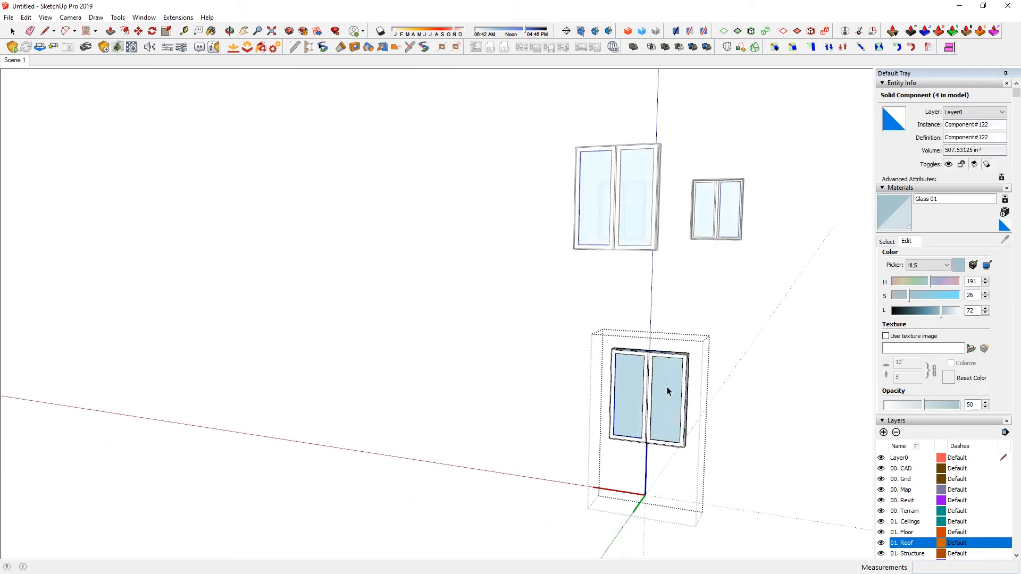
key(space)
key(Escape)
middle_drag(658, 391, 574, 292)
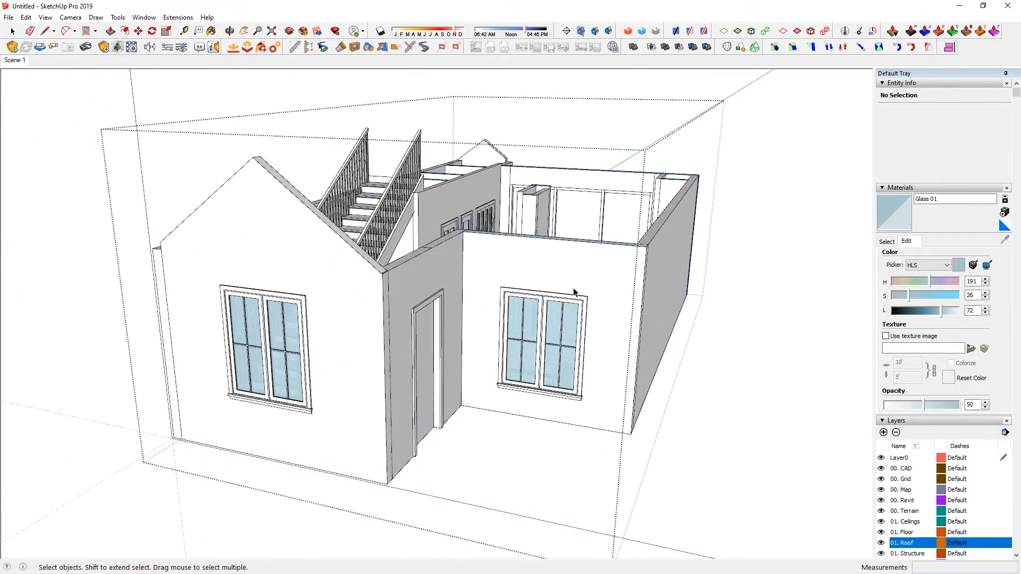
Use Component Replacer to swap the front gable window's component for the one in the window beside the front door.
click(294, 337)
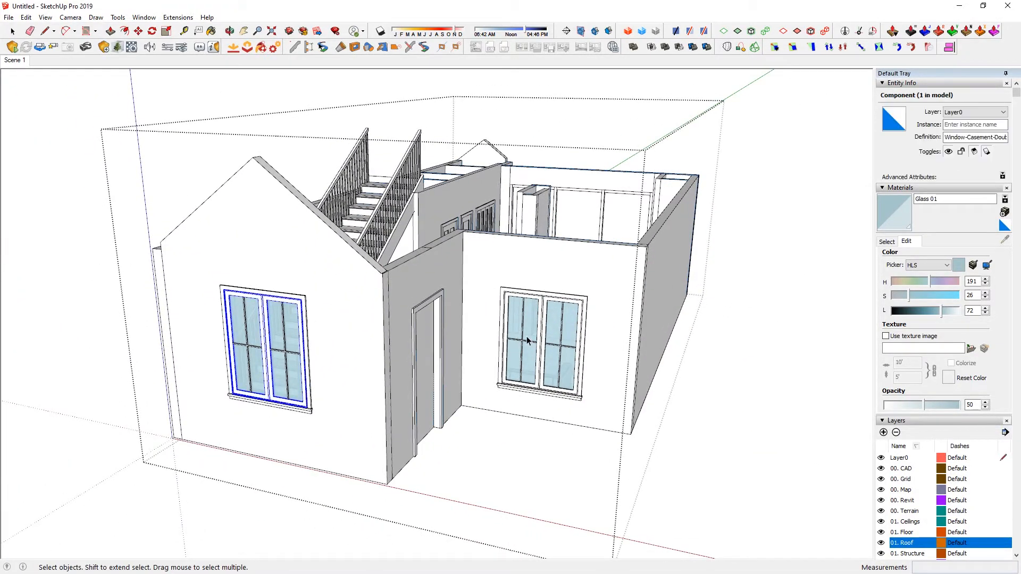
click(561, 330)
key(space)
click(291, 327)
key(m)
click(290, 320)
key(space)
click(144, 17)
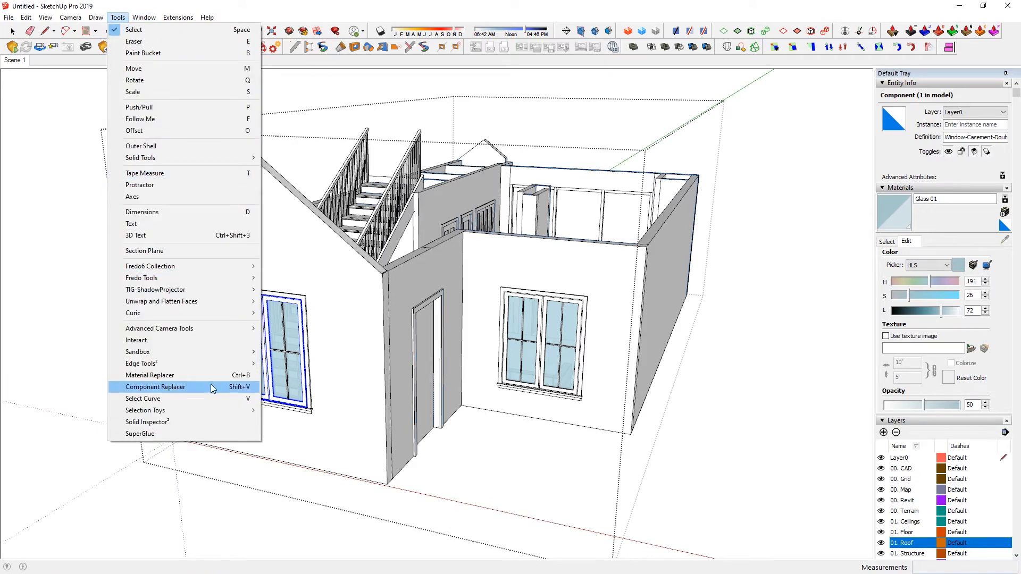
click(156, 387)
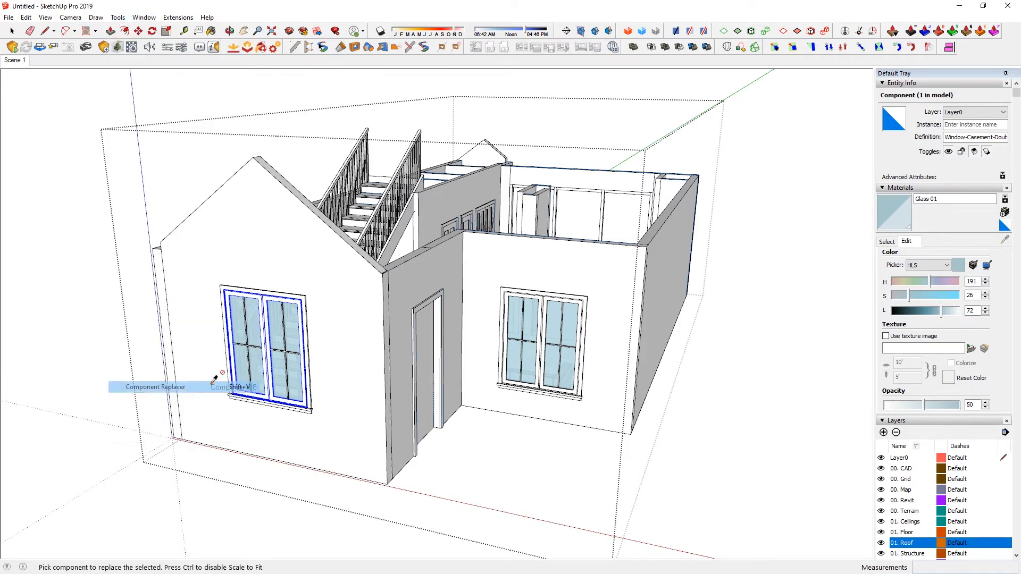
click(513, 312)
mouse_move(340, 336)
middle_down()
mouse_move(23, 244)
mouse_move(150, 308)
mouse_move(335, 326)
mouse_move(342, 353)
middle_up()
double_click(283, 310)
click(342, 354)
mouse_move(519, 331)
middle_down()
mouse_move(525, 297)
mouse_move(471, 307)
middle_up()
Paint the main roof and the front gable roof with Roofing Metal Standing Seam Red from the Roofing collection.
key(b)
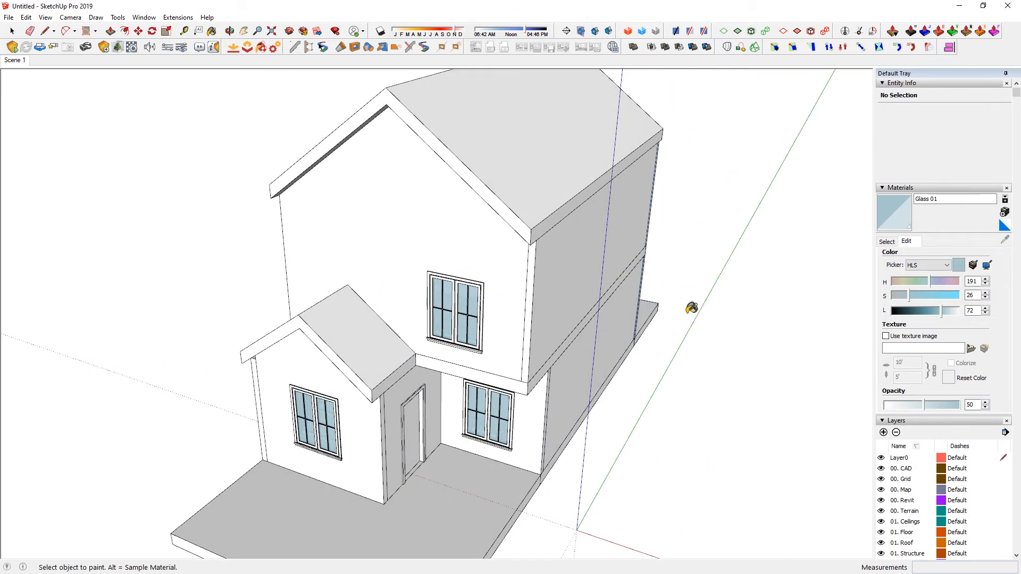
click(885, 243)
click(941, 257)
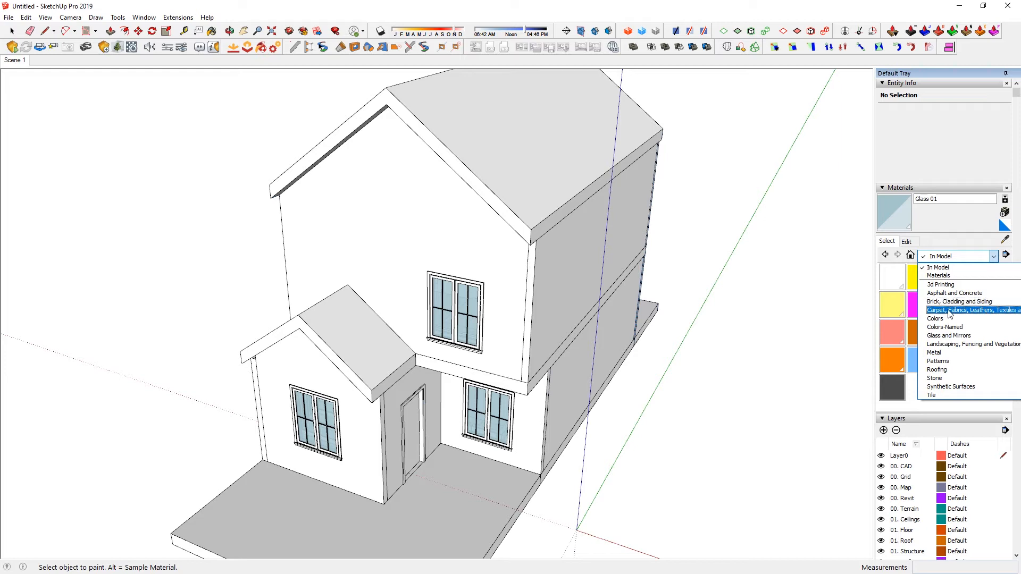
click(946, 369)
click(894, 277)
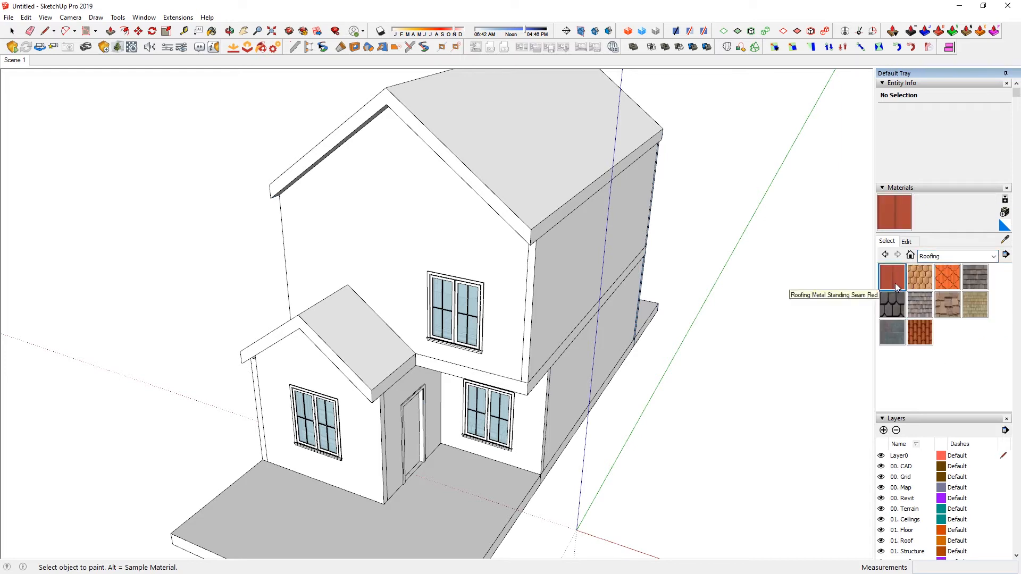
middle_drag(618, 261, 508, 152)
click(508, 152)
click(350, 317)
middle_drag(549, 288, 496, 242)
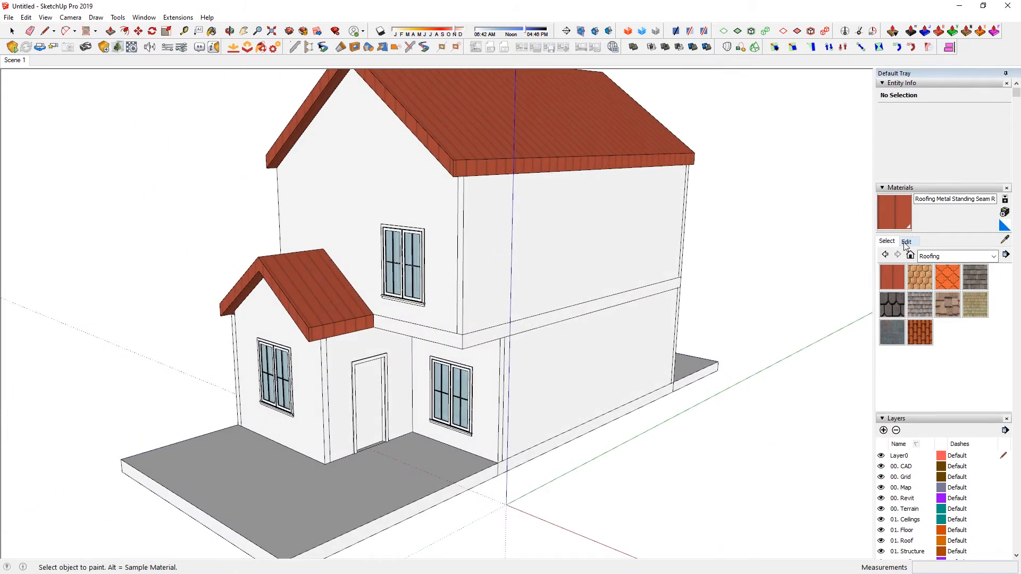
Browse the Metal materials and switch to the Brick, Cladding and Siding collection.
click(934, 257)
click(942, 328)
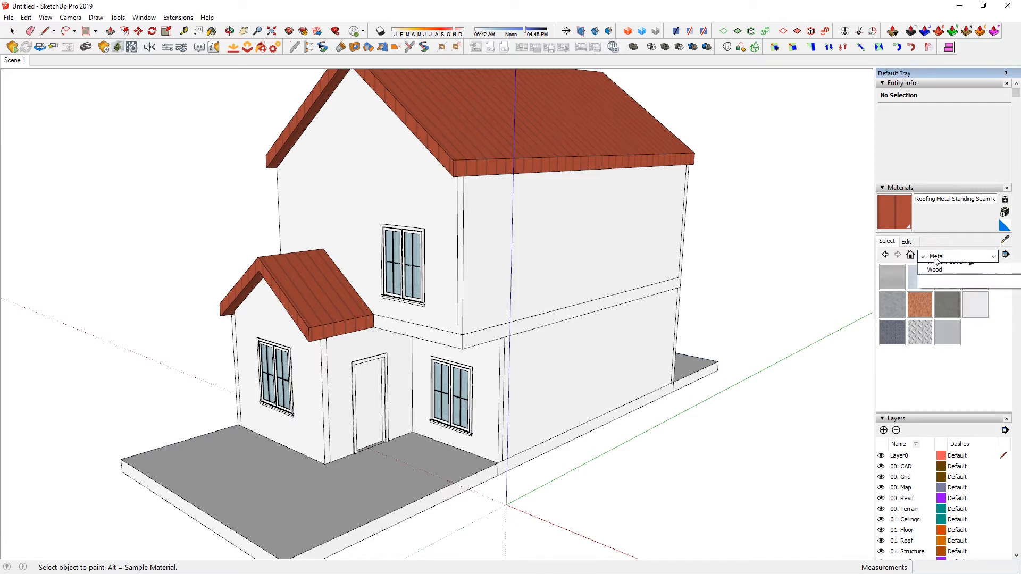
click(936, 258)
click(957, 277)
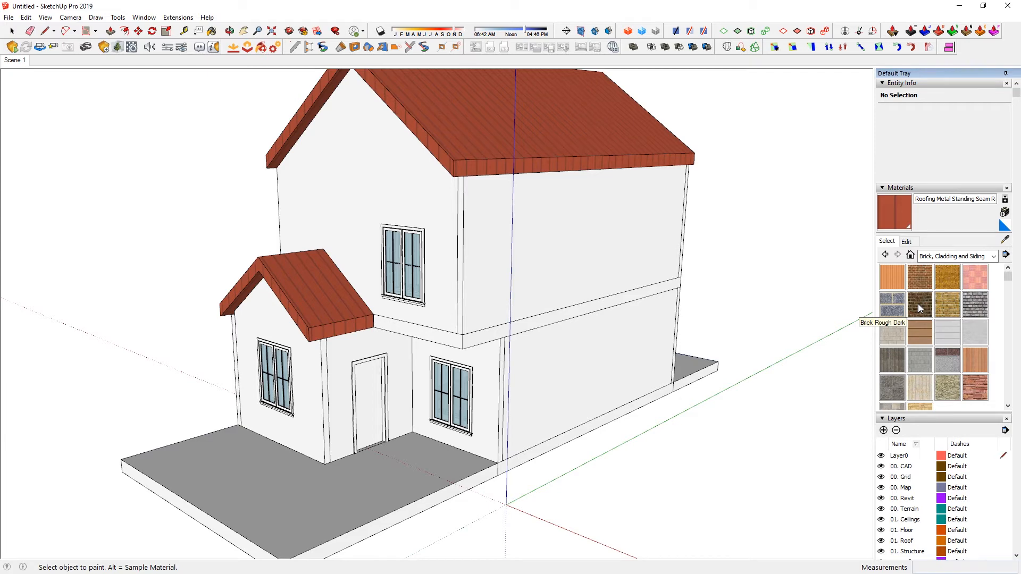
Try painting the whole upper-storey group with Brick Rough Dark.
click(918, 304)
click(547, 255)
mouse_move(547, 255)
middle_down()
mouse_move(129, 255)
mouse_move(563, 239)
middle_up()
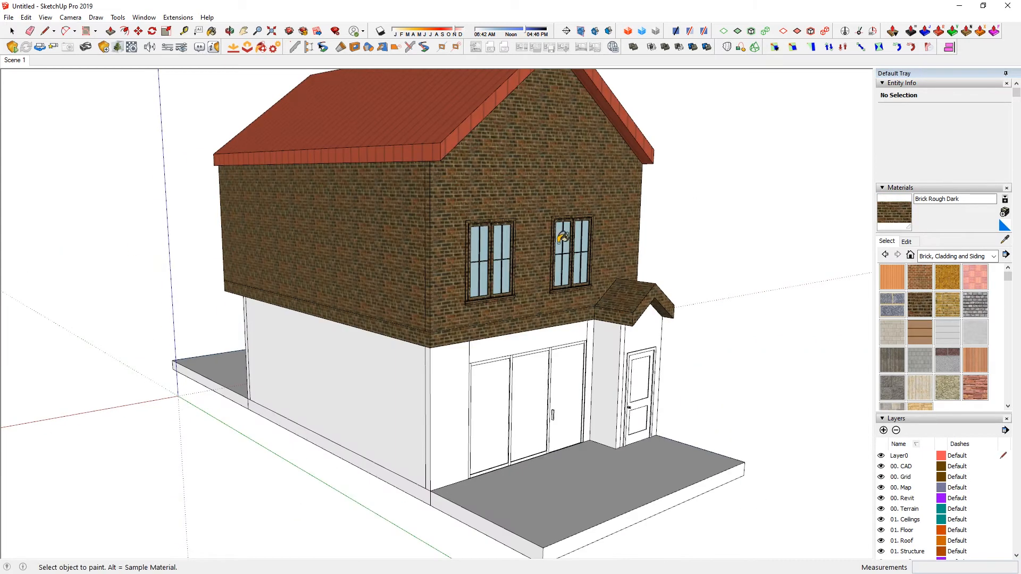
scroll(472, 221, up, 5)
scroll(489, 221, down, 4)
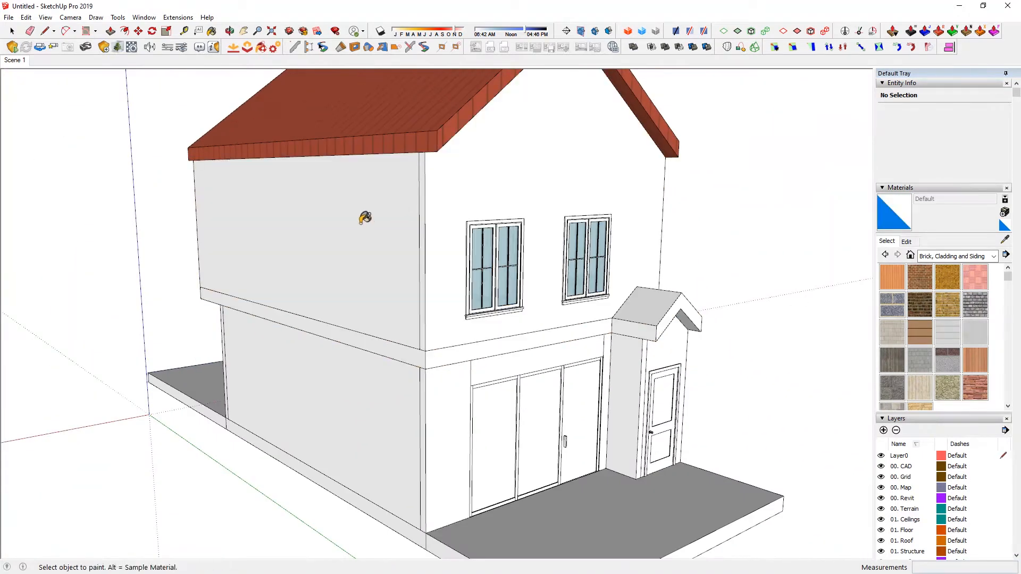
Open the upper-storey walls group for editing from its long side wall.
middle_drag(362, 218, 444, 235)
key(space)
double_click(493, 235)
scroll(519, 262, up, 3)
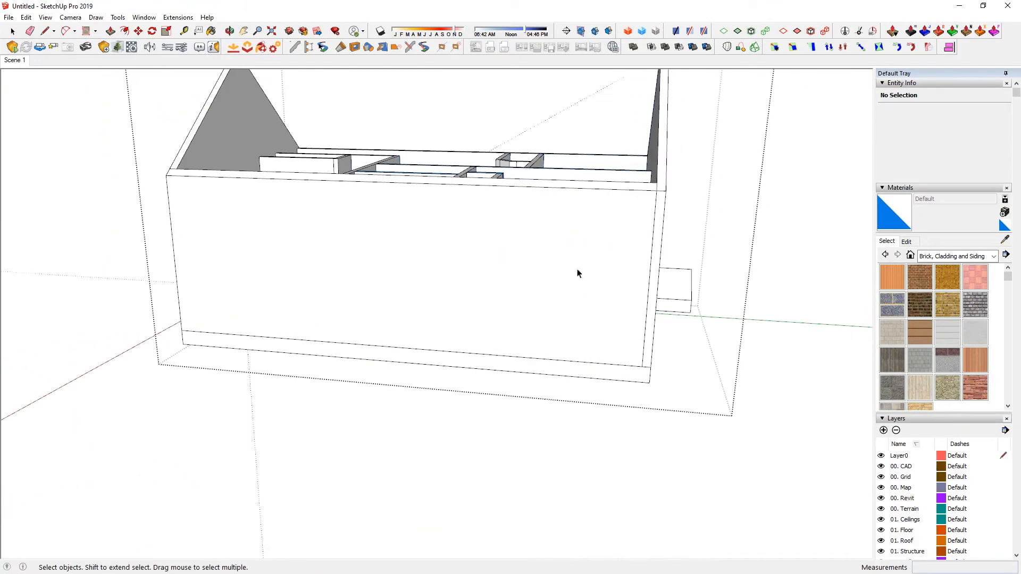
Try painting the individual upper-storey walls with Brick Rough Dark, and undo the paint.
click(919, 298)
click(643, 234)
click(659, 213)
mouse_move(272, 208)
middle_down()
mouse_move(482, 180)
mouse_move(367, 171)
mouse_move(443, 213)
middle_up()
click(522, 145)
mouse_move(407, 326)
middle_down()
mouse_move(809, 164)
mouse_move(493, 249)
middle_up()
key(ctrl+z)
key(ctrl+z)
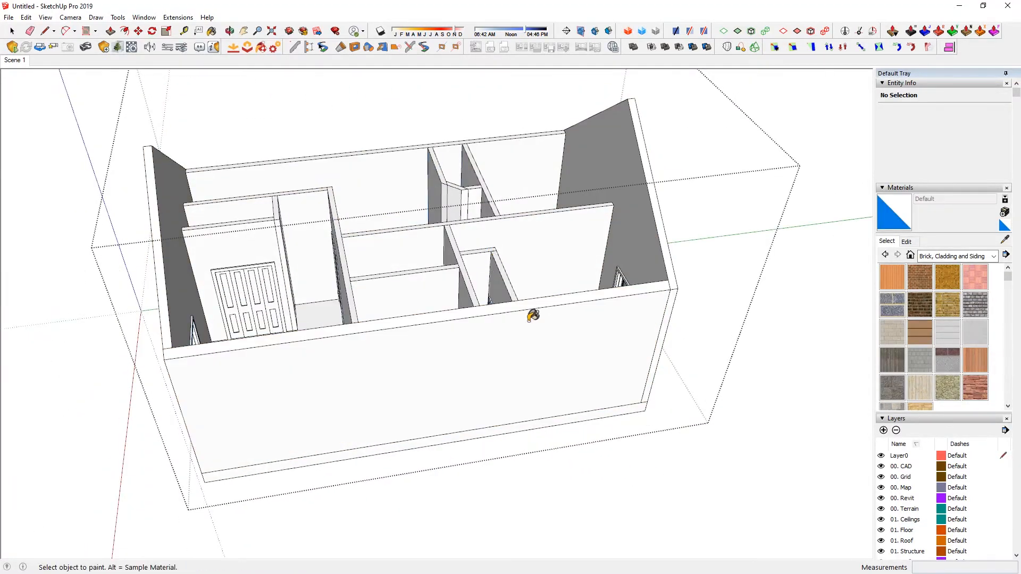
Paint the exterior faces of the upper-storey walls with Brick Tumbled after trying Brick Rough Dark on the long side.
key(space)
scroll(631, 327, up, 5)
key(b)
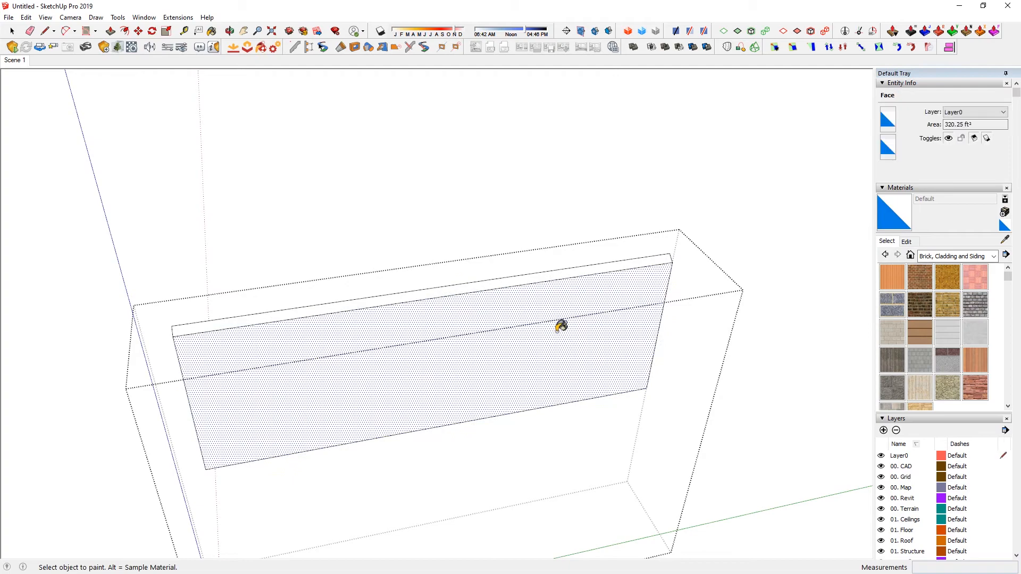
click(915, 303)
click(571, 312)
click(973, 306)
click(566, 325)
middle_drag(573, 346, 511, 236)
scroll(602, 260, up, 4)
scroll(601, 260, down, 2)
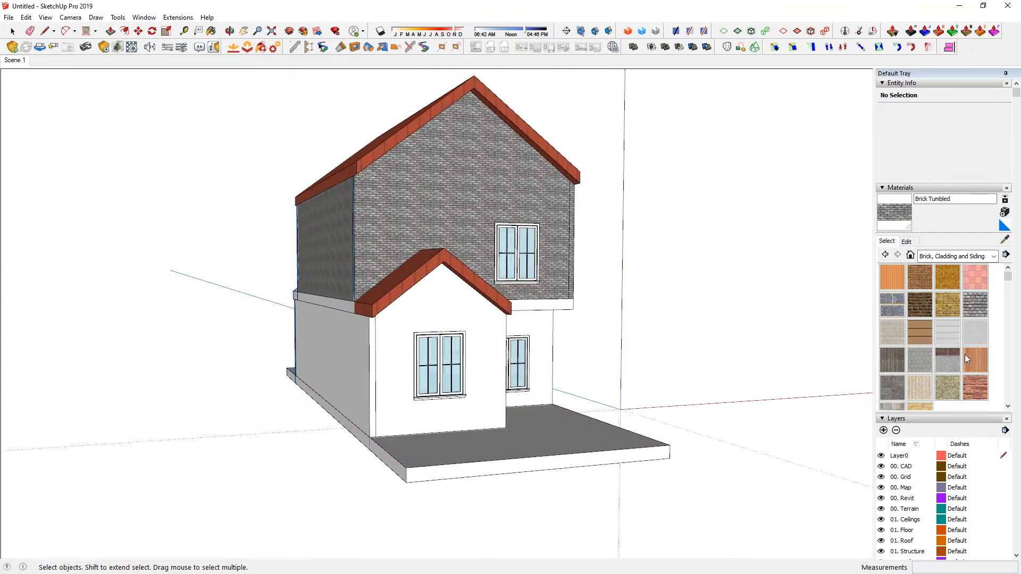
Paint the exterior ground-floor walls of the front gable and its adjoining long side with Stone Coursed Rough.
scroll(965, 354, down, 2)
click(947, 324)
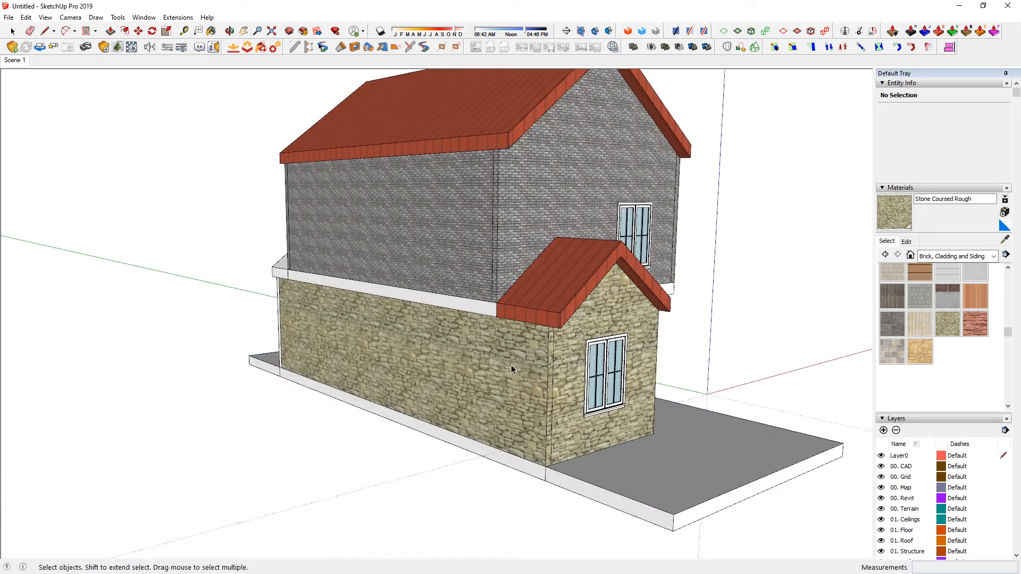
mouse_move(512, 369)
middle_down()
mouse_move(758, 347)
mouse_move(572, 246)
middle_up()
Paint the ground-floor front wall around the recessed window and its adjoining long side wall with Brick Tumbled.
key(b)
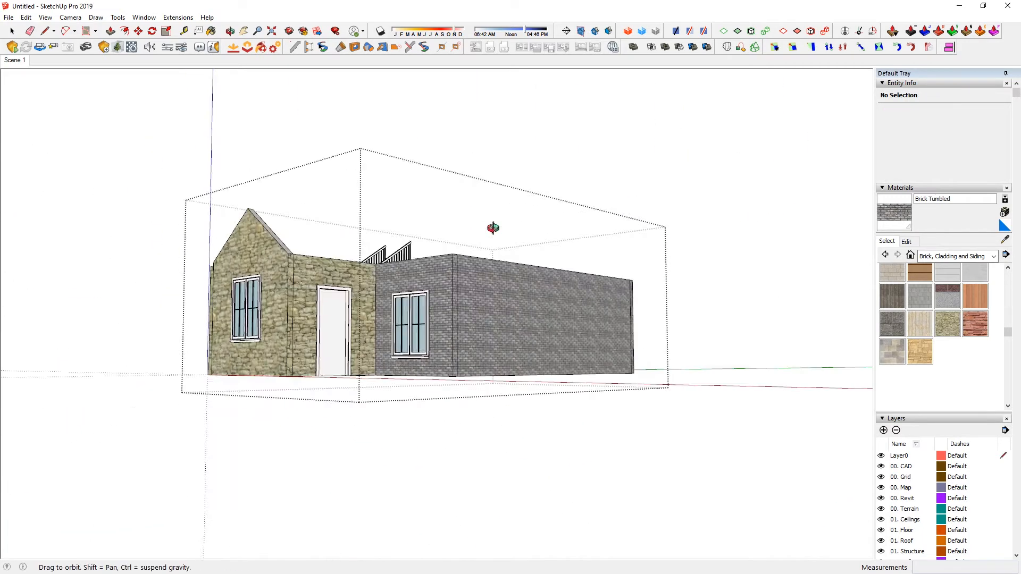
middle_drag(490, 228, 460, 343)
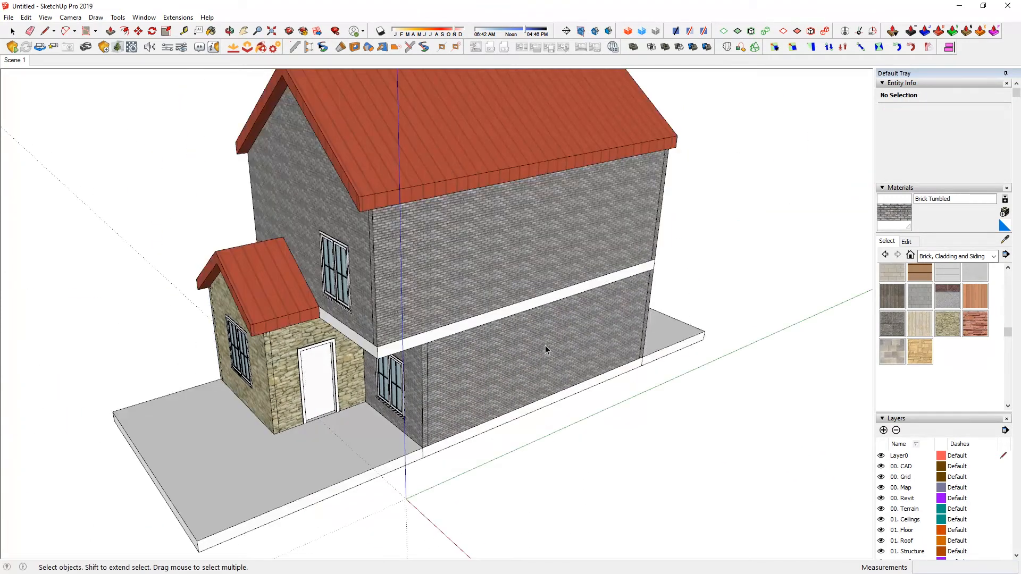
middle_drag(544, 346, 532, 285)
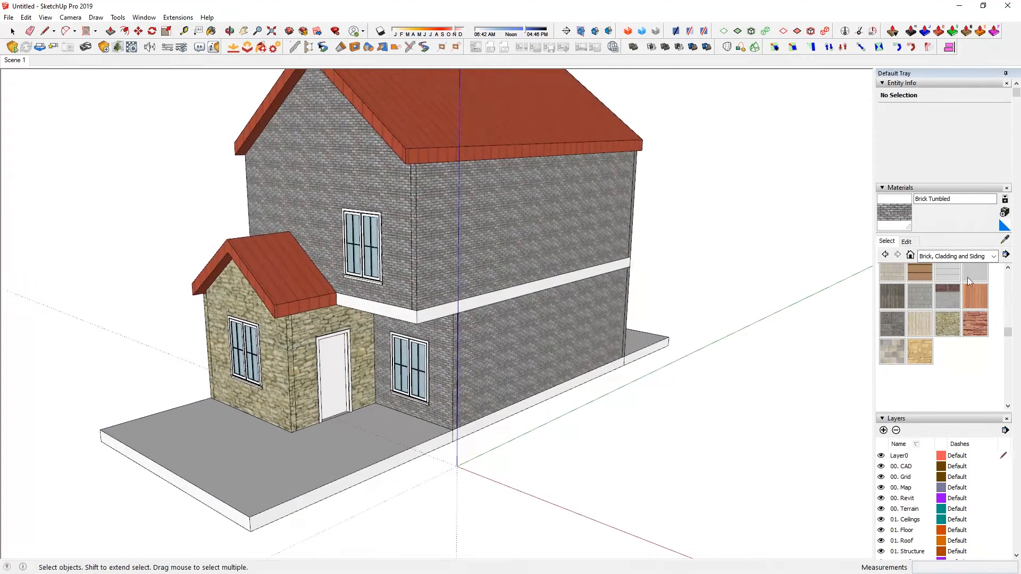
Create a neutral grey material with hue 0, saturation 0 and lightness about 44.
click(973, 256)
click(973, 259)
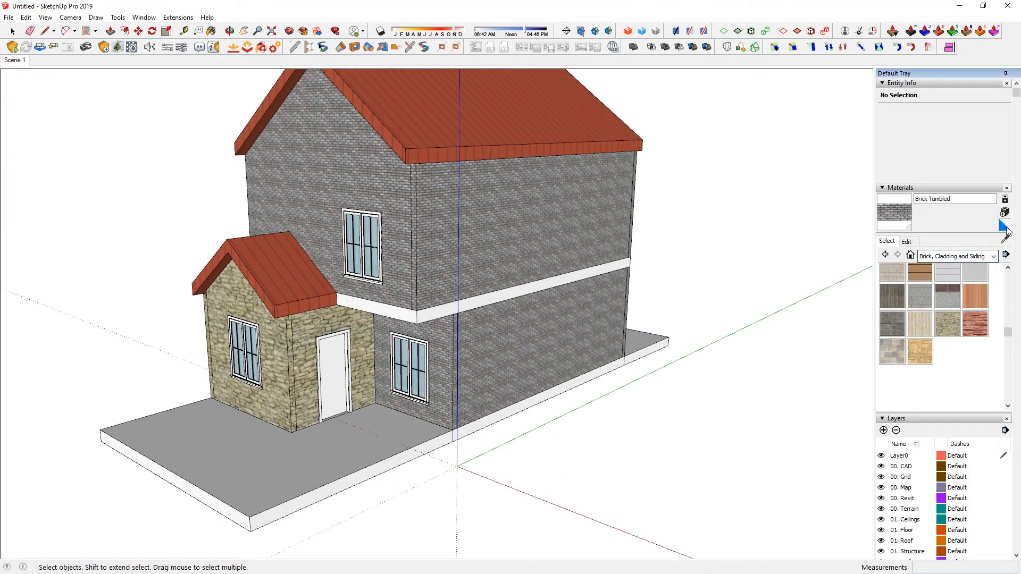
click(1004, 211)
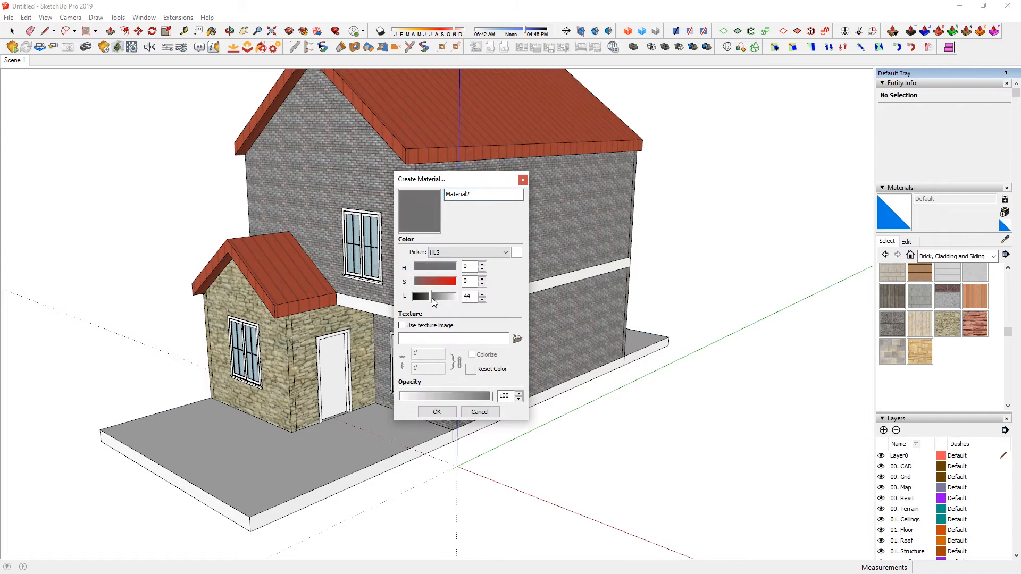
click(437, 413)
Try painting the white band between the storeys with the new grey material, and undo it.
click(455, 305)
mouse_move(530, 336)
middle_down()
mouse_move(647, 239)
mouse_move(548, 339)
middle_up()
scroll(489, 242, up, 5)
mouse_move(439, 249)
middle_down()
mouse_move(413, 278)
mouse_move(391, 236)
middle_up()
scroll(603, 279, down, 5)
key(ctrl+z)
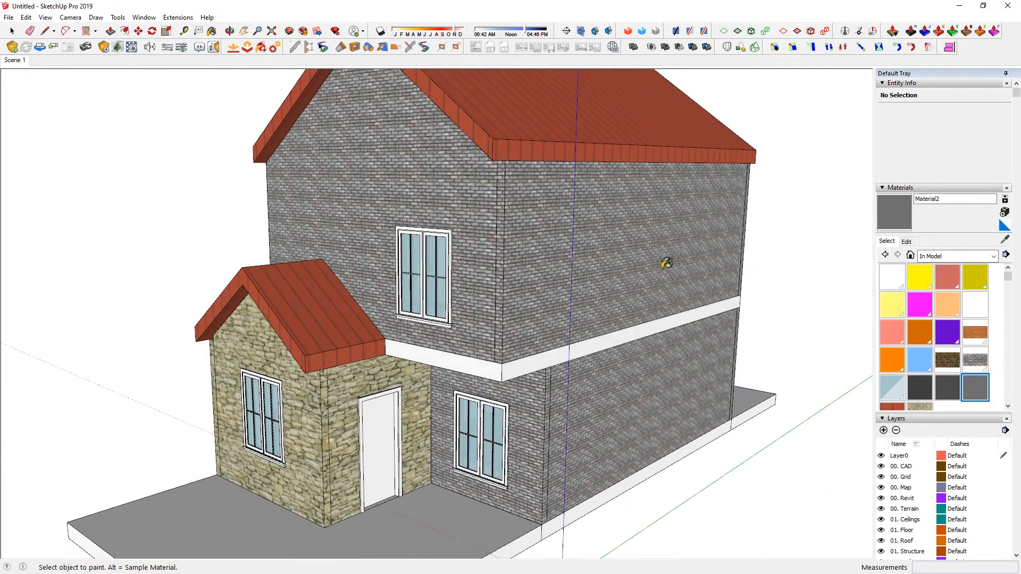
Darken the grey material to lightness 31 and paint the band at the base of the upper-storey walls with it.
click(907, 242)
click(916, 316)
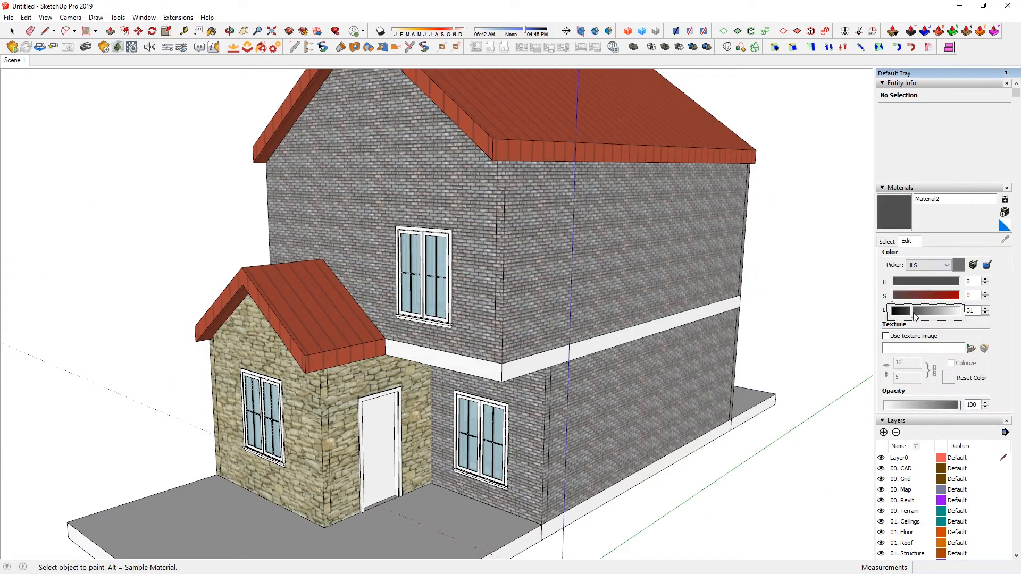
key(space)
click(615, 337)
double_click(629, 338)
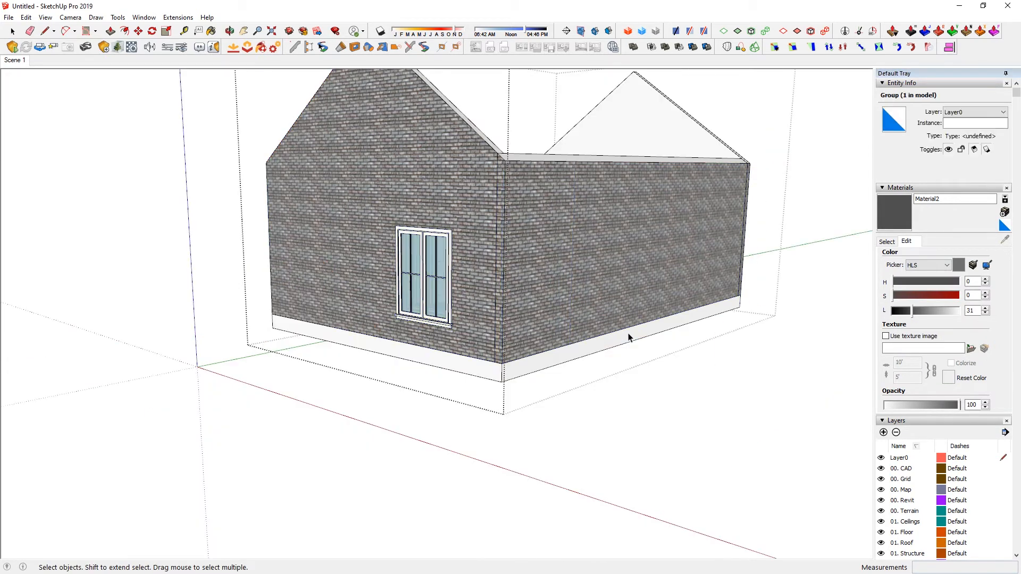
key(b)
click(633, 328)
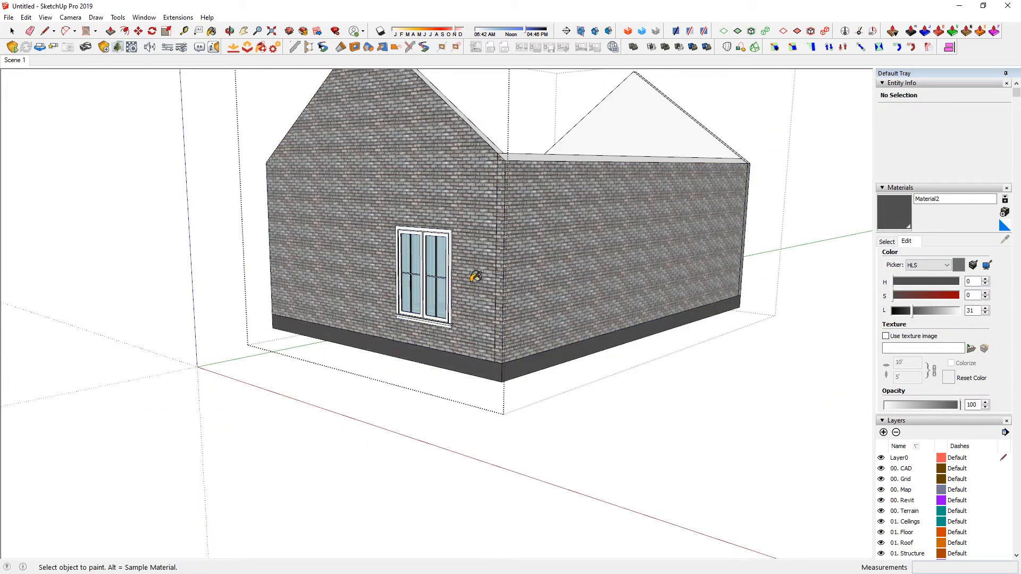
Paint the upper-storey front window's trim, sill, sash frames and muntins with the dark grey material.
scroll(449, 225, up, 5)
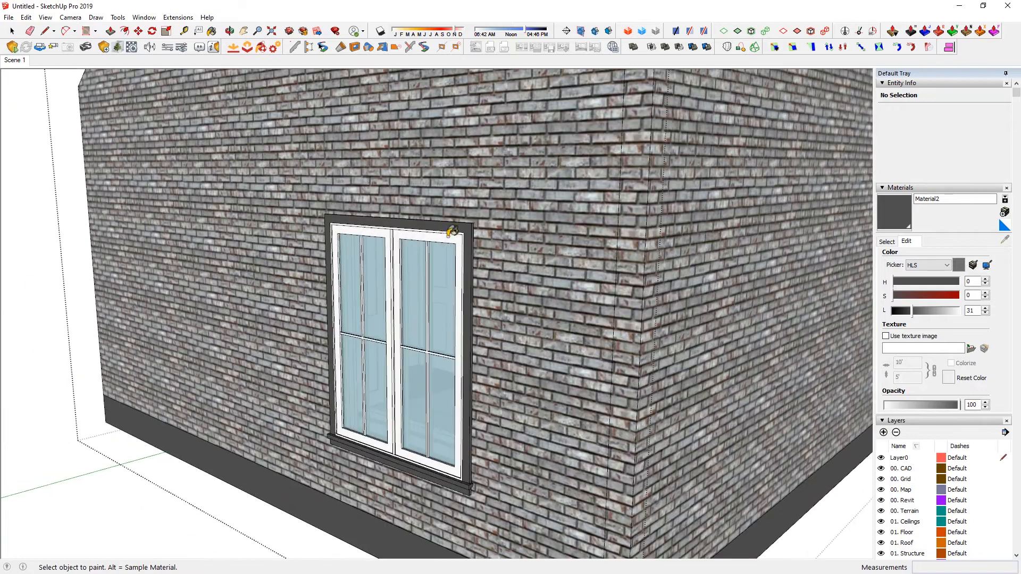
click(453, 232)
scroll(446, 277, up, 3)
click(442, 282)
scroll(422, 340, down, 7)
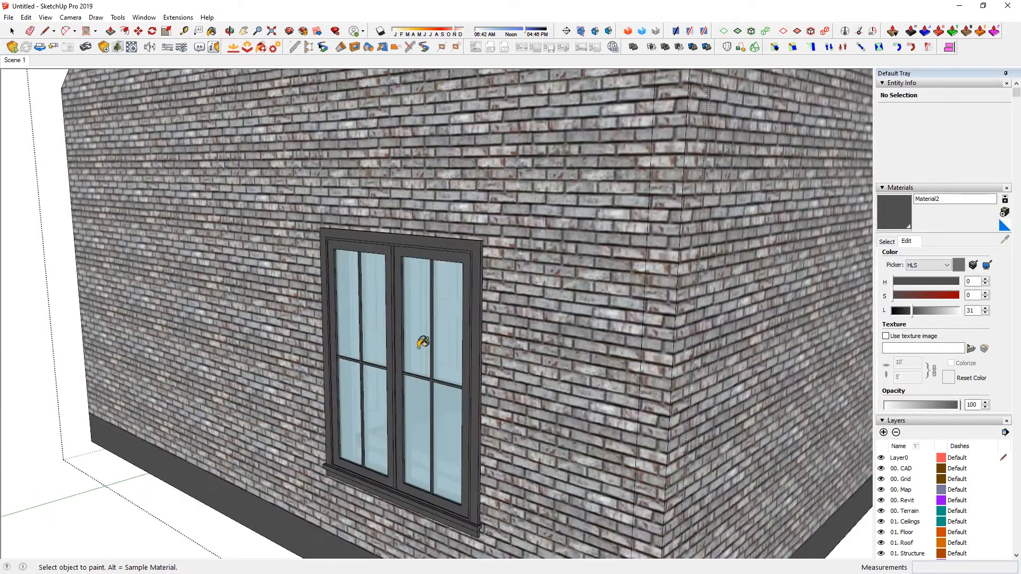
Select all instances of the upper front window's trim, frame and muntin components so every matching window takes the dark grey material.
middle_drag(422, 339, 613, 426)
key(space)
scroll(511, 375, up, 5)
scroll(511, 367, up, 2)
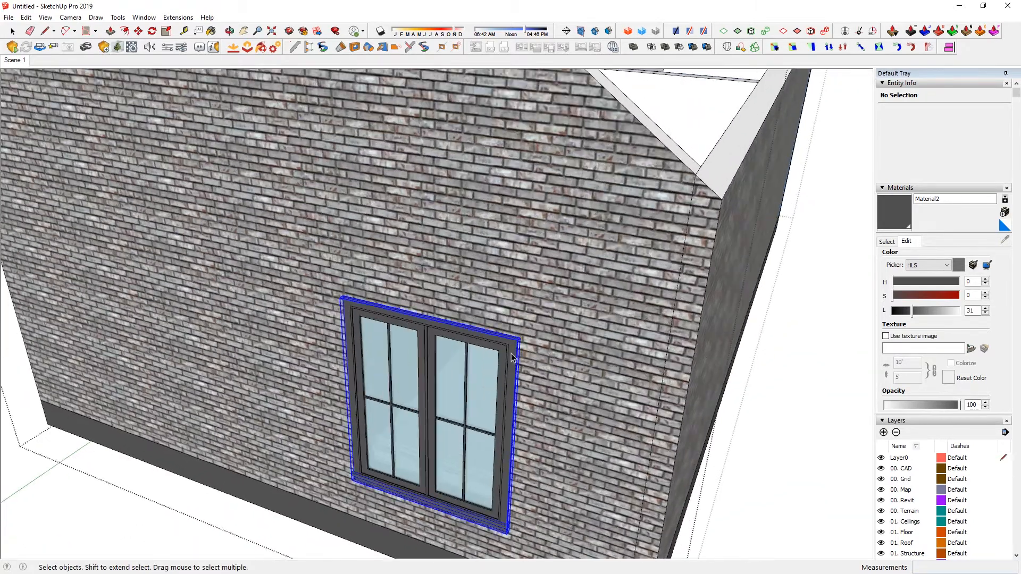
click(505, 362)
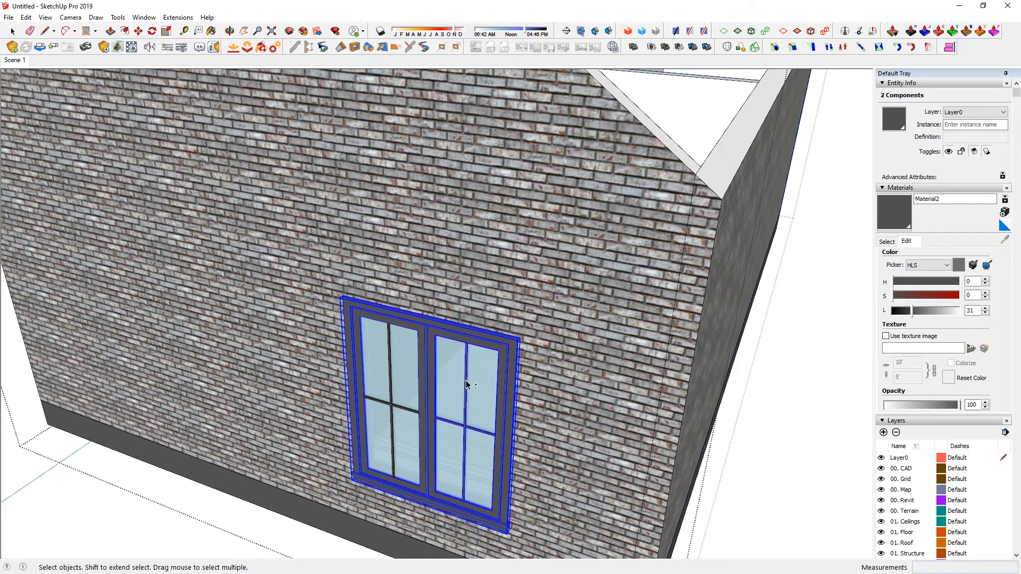
right_click(513, 378)
mouse_move(619, 341)
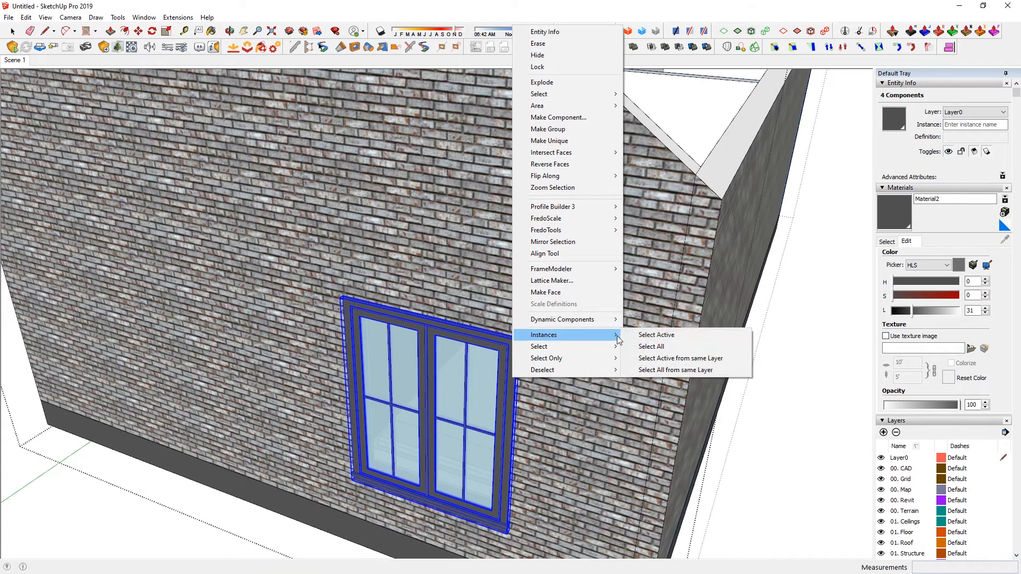
click(652, 347)
scroll(490, 346, down, 6)
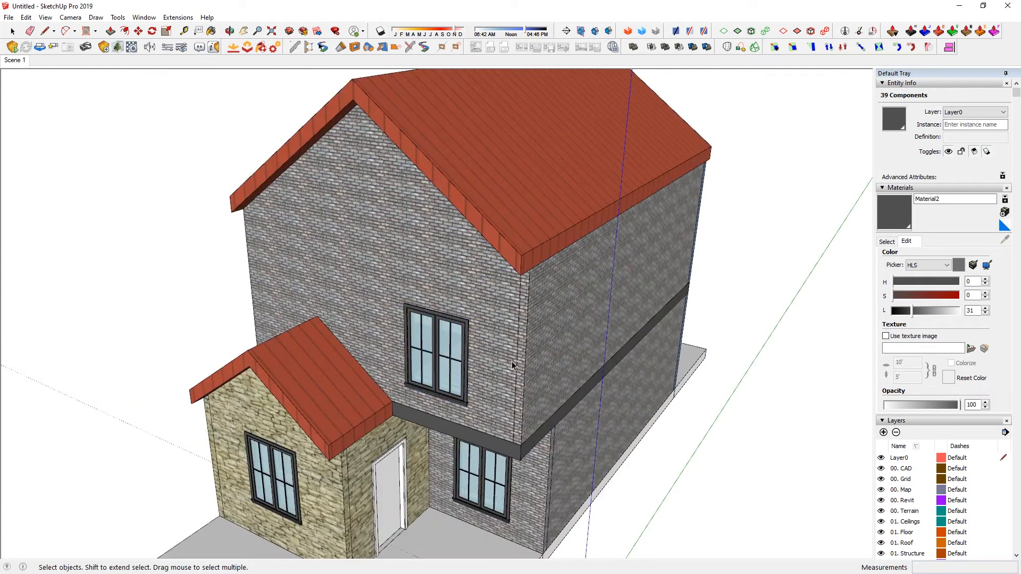
Paint the small rear porch roof with the main roof's red standing seam metal, and cut and paste it in place among the lower roofs.
middle_drag(372, 372, 351, 386)
scroll(344, 393, up, 3)
middle_drag(460, 397, 388, 392)
mouse_move(478, 383)
middle_down()
mouse_move(514, 374)
mouse_move(546, 421)
middle_up()
mouse_move(470, 312)
middle_down()
mouse_move(609, 352)
mouse_move(608, 373)
middle_up()
key(b)
alt+click(537, 225)
key(space)
click(699, 395)
double_click(707, 391)
click(709, 379)
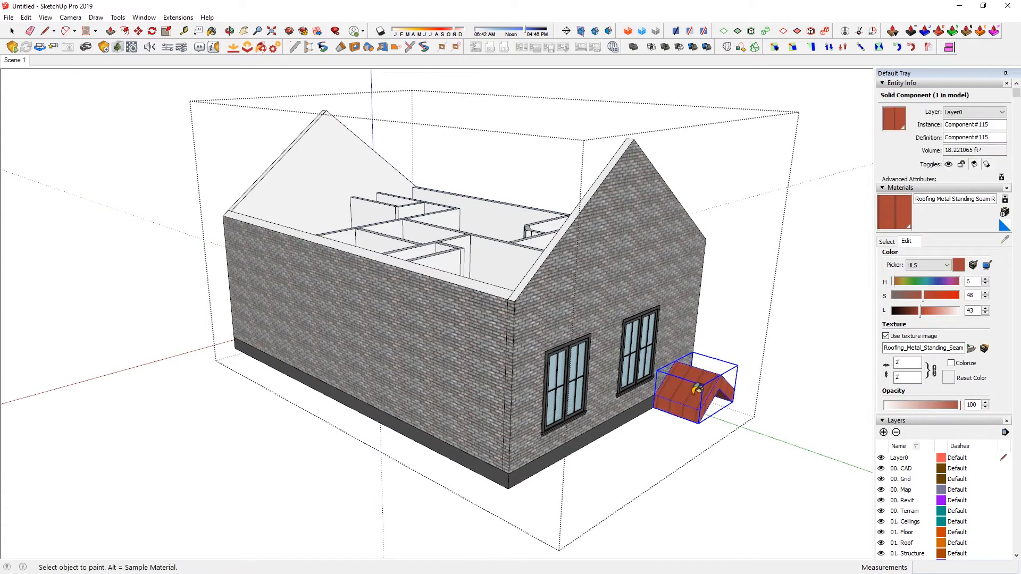
key(ctrl+x)
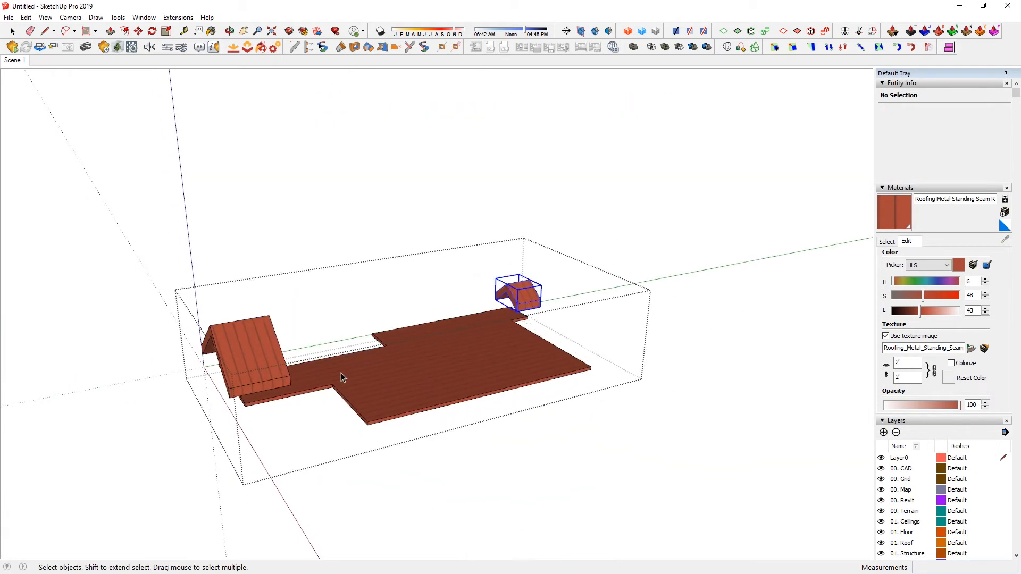
key(ctrl+shift+v)
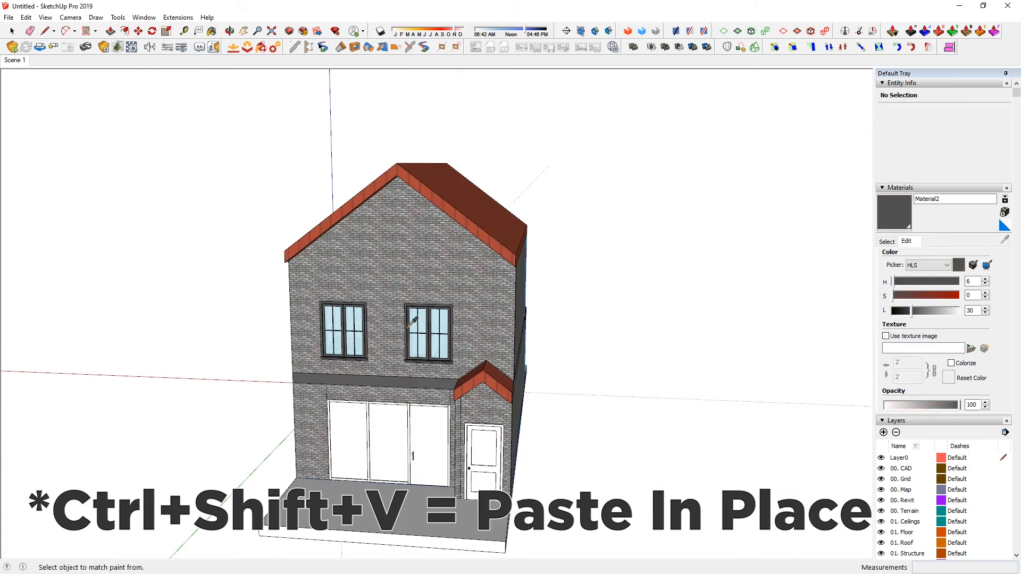
Select all instances of the ground-floor rear entrance door and paint the door with the dark grey Material2.
key(space)
click(500, 445)
double_click(499, 446)
right_click(498, 444)
mouse_move(555, 401)
click(686, 398)
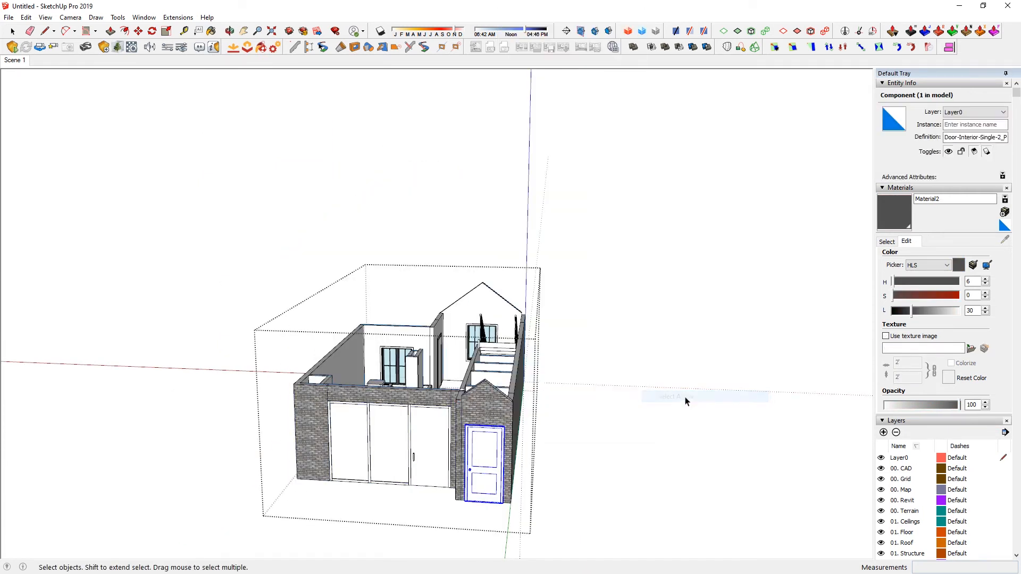
middle_drag(514, 379, 590, 439)
scroll(590, 438, up, 6)
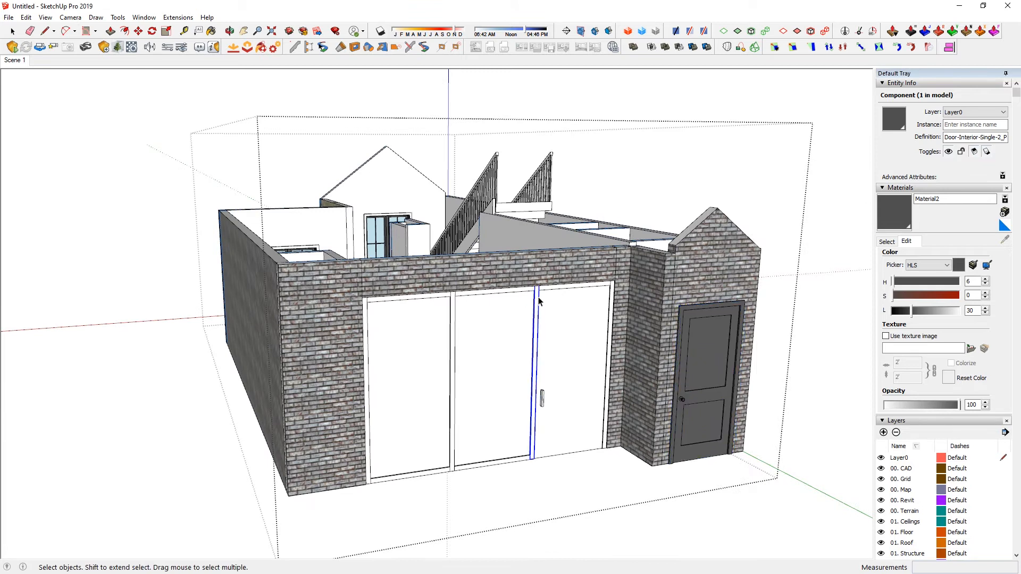
Sample Glass 01 from a window and paint the three panels of the rear sliding glass wall with it.
alt+click(377, 224)
click(511, 333)
click(565, 324)
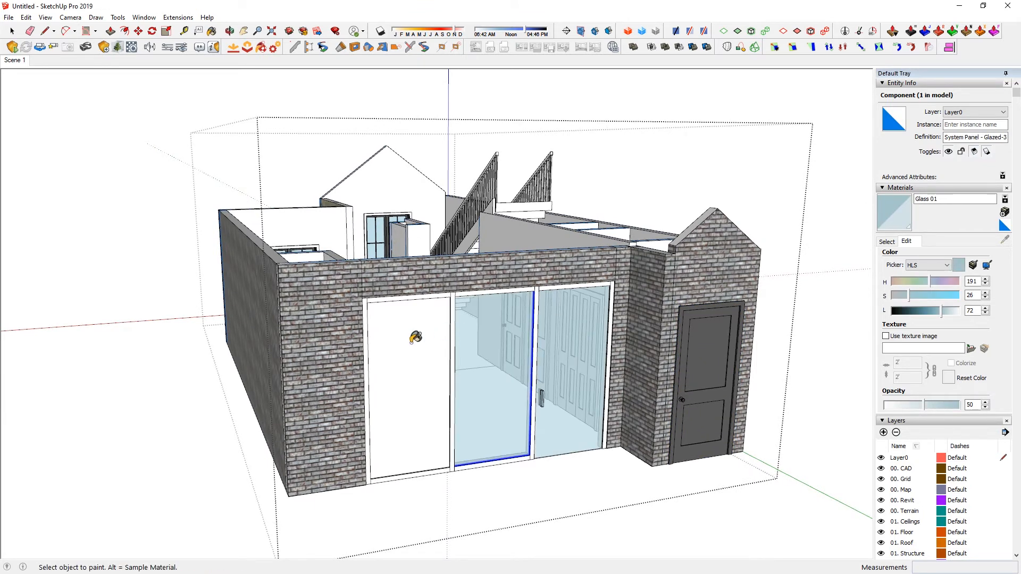
click(412, 342)
key(space)
Select the sliding glass wall's panels, frames and handle, test-move them out of the opening and back, and group them.
mouse_move(539, 354)
middle_down()
mouse_move(506, 310)
mouse_move(532, 405)
mouse_move(713, 384)
mouse_move(727, 463)
mouse_move(731, 439)
mouse_move(563, 486)
mouse_move(514, 344)
mouse_move(588, 296)
middle_up()
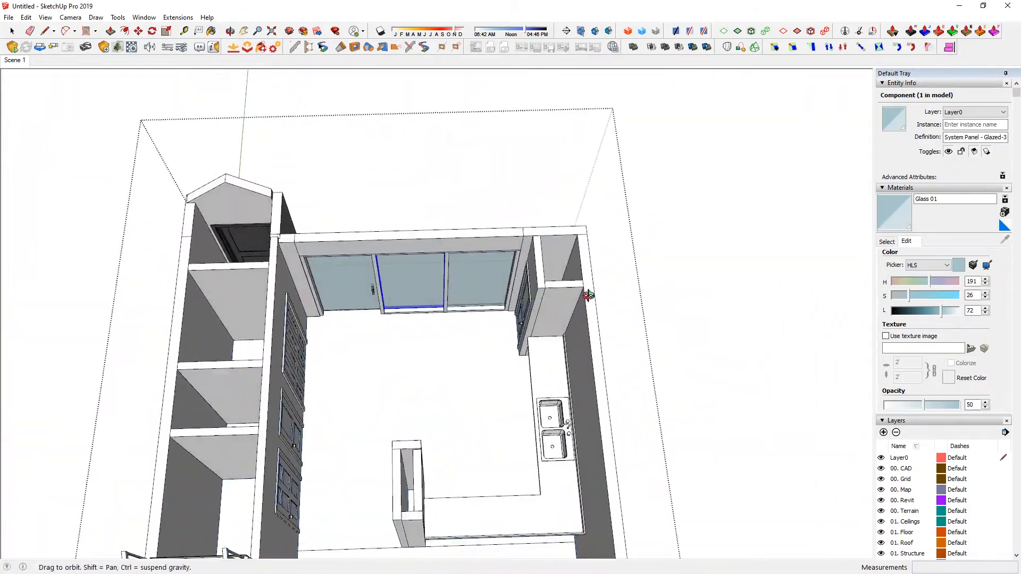
key(Escape)
middle_drag(579, 313, 247, 321)
click(516, 349)
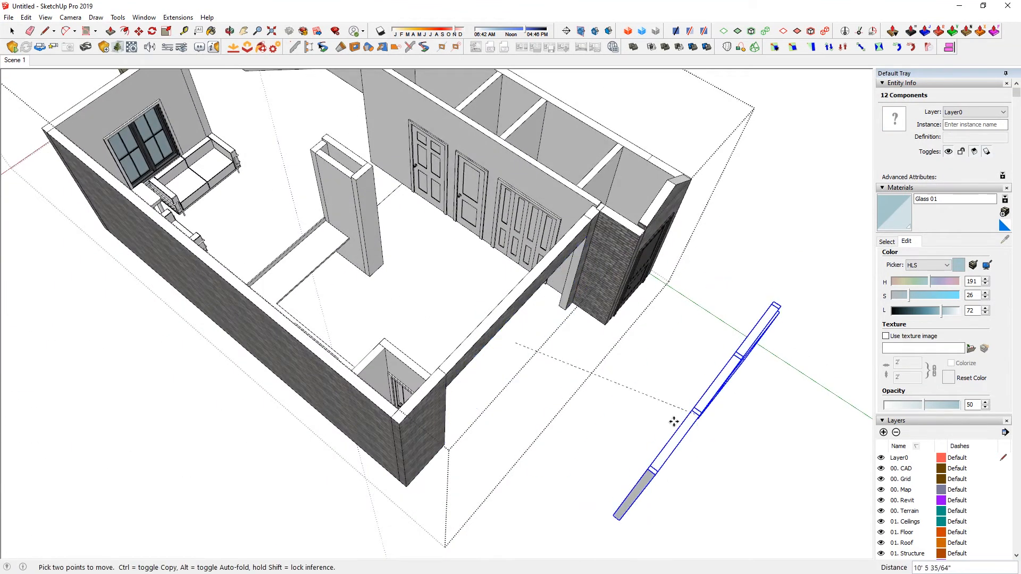
middle_drag(567, 298, 468, 293)
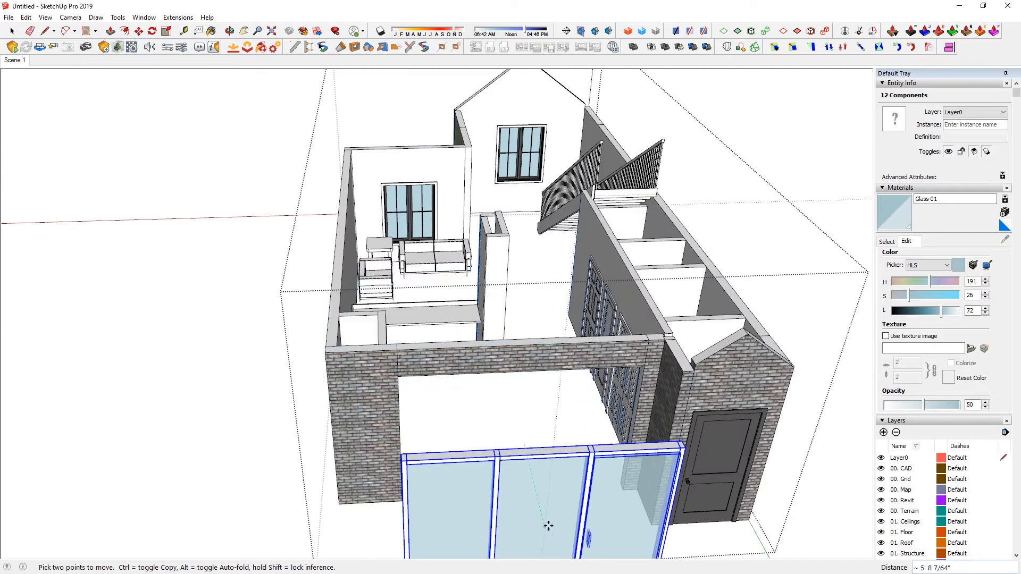
click(527, 470)
key(space)
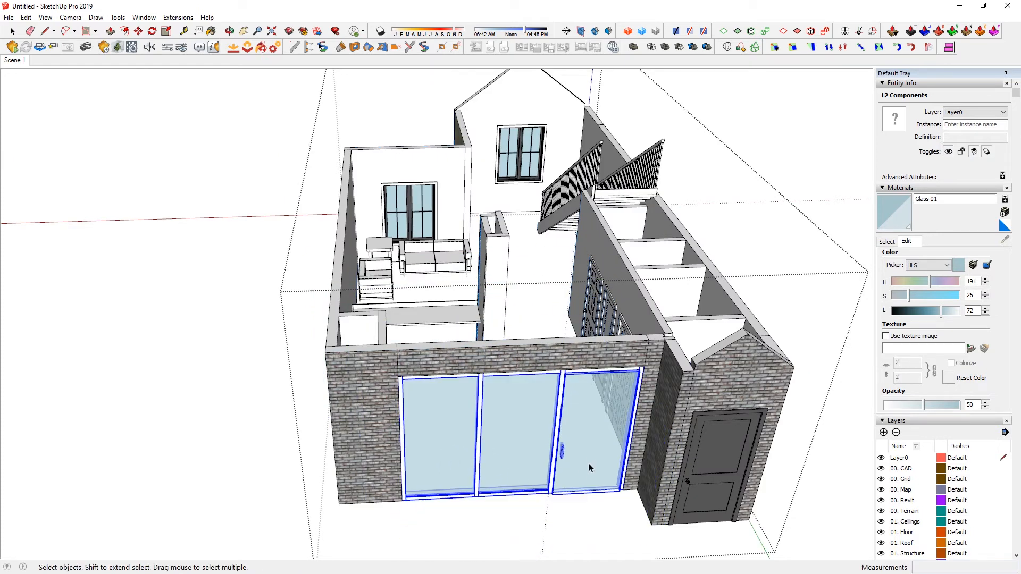
key(g)
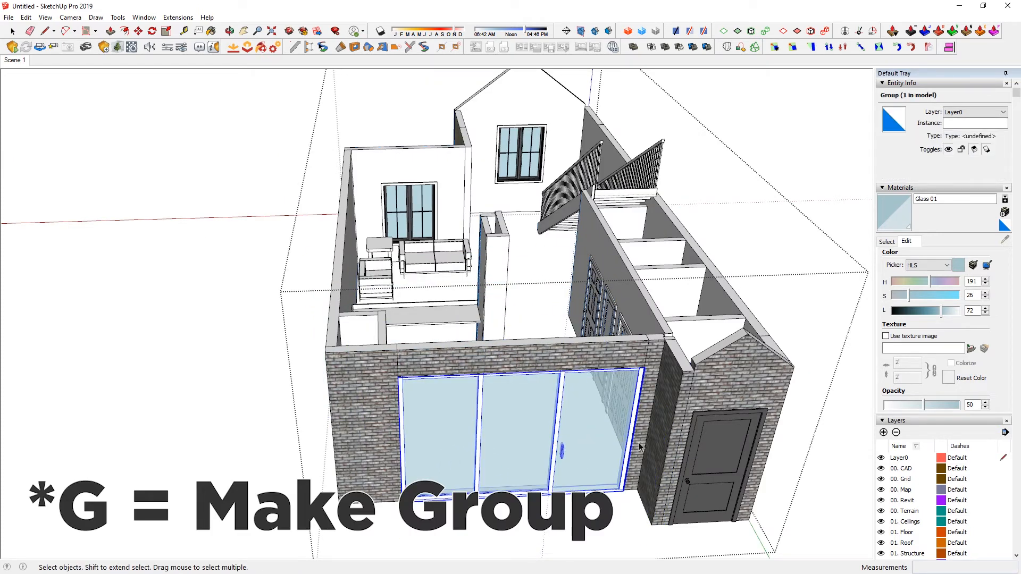
Paint the sliding glass wall group's white frames with the dark grey Material2 sampled from the rear door.
key(b)
alt+click(726, 444)
click(580, 409)
Paint the door in the stone-clad front volume with the dark grey Material2.
mouse_move(573, 466)
middle_down()
mouse_move(574, 420)
mouse_move(671, 425)
mouse_move(398, 387)
mouse_move(598, 346)
mouse_move(391, 319)
middle_up()
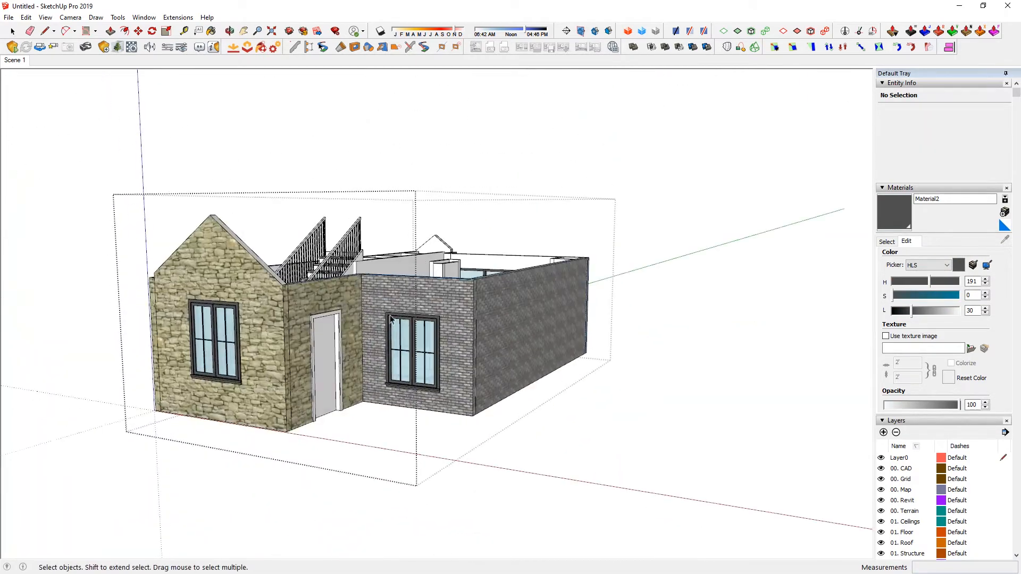
click(335, 335)
middle_drag(335, 335, 59, 326)
key(space)
scroll(239, 330, up, 5)
middle_drag(238, 331, 346, 315)
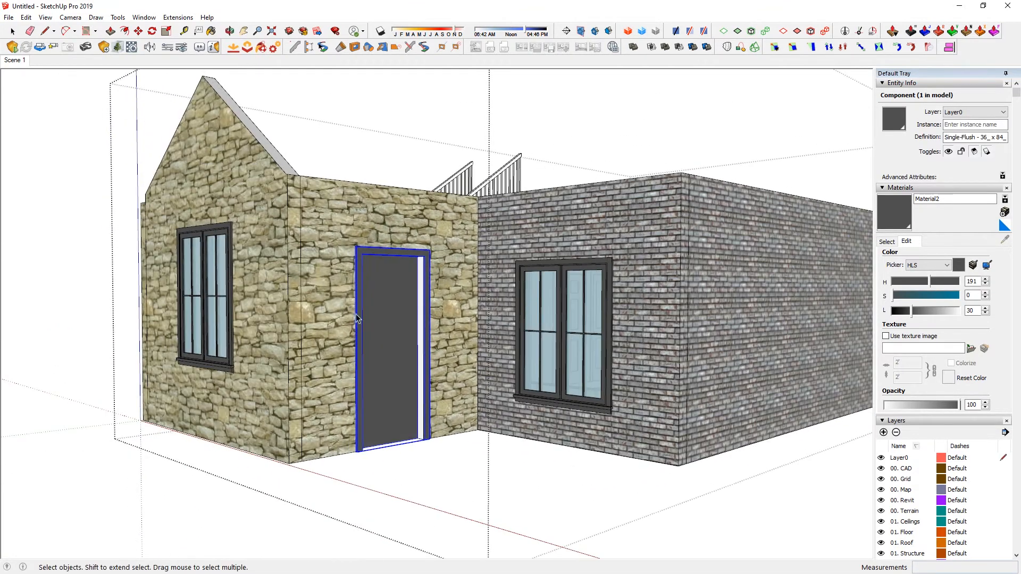
Open the front door component and paint its remaining white jamb and trim faces dark grey.
double_click(449, 266)
key(b)
mouse_move(449, 266)
middle_down()
mouse_move(326, 281)
mouse_move(140, 260)
mouse_move(278, 206)
mouse_move(307, 219)
middle_up()
click(149, 262)
key(space)
key(Escape)
scroll(307, 222, up, 6)
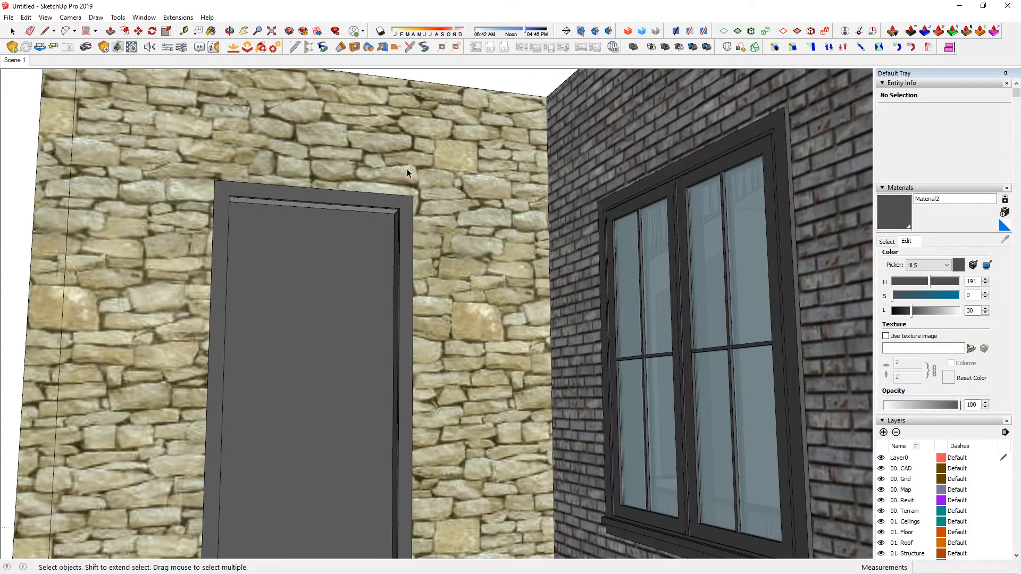
double_click(377, 215)
key(space)
key(Escape)
Paint the ground slab around the house with Concrete Aggregate Smoke from the Asphalt and Concrete materials.
scroll(384, 206, down, 8)
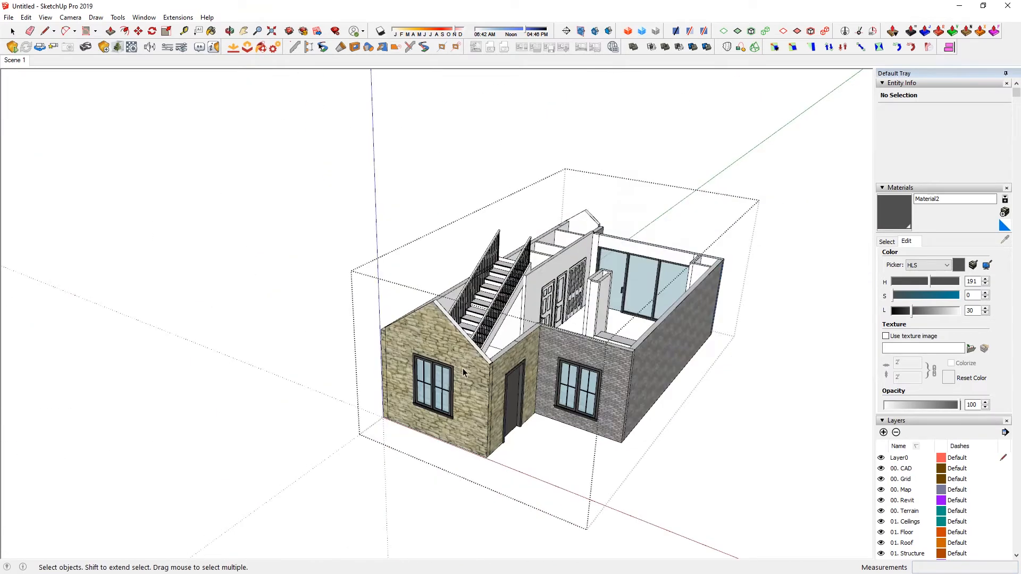
middle_drag(384, 206, 148, 308)
scroll(444, 356, up, 3)
scroll(444, 356, down, 3)
mouse_move(576, 321)
middle_down()
mouse_move(401, 230)
mouse_move(415, 345)
mouse_move(141, 346)
mouse_move(253, 358)
mouse_move(598, 243)
mouse_move(511, 401)
mouse_move(532, 372)
mouse_move(618, 353)
middle_up()
scroll(415, 345, up, 2)
key(b)
click(957, 256)
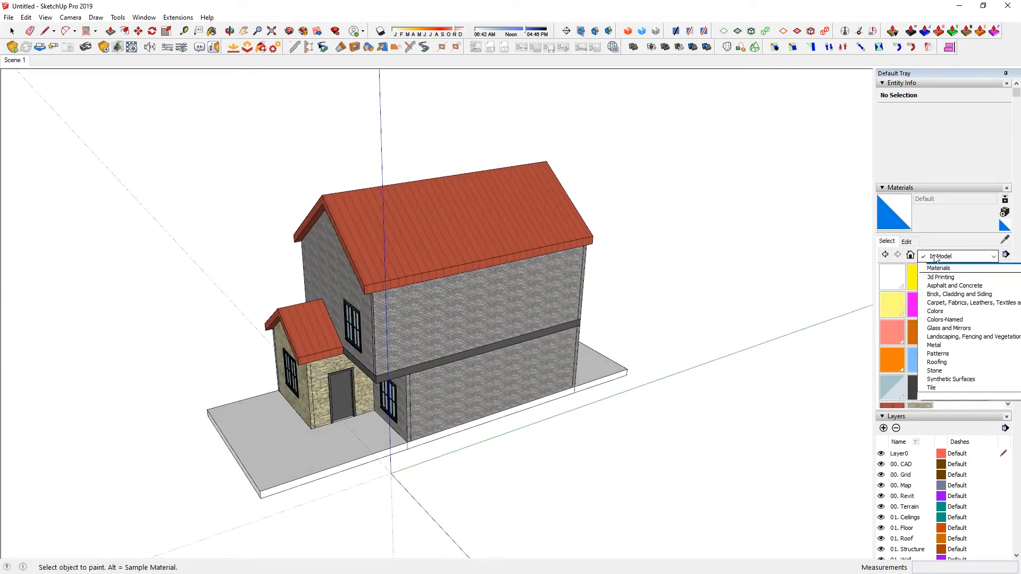
click(971, 294)
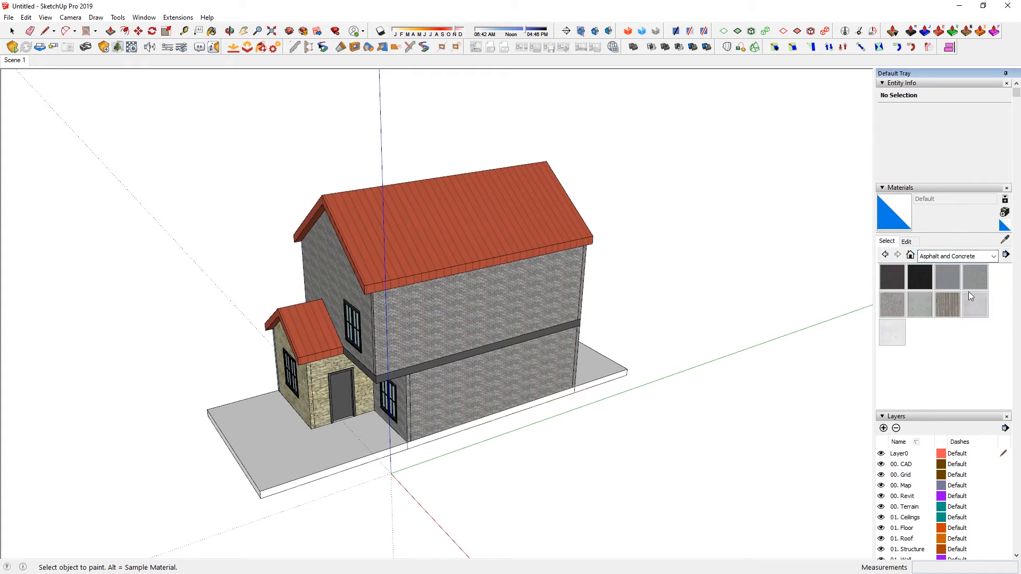
click(893, 310)
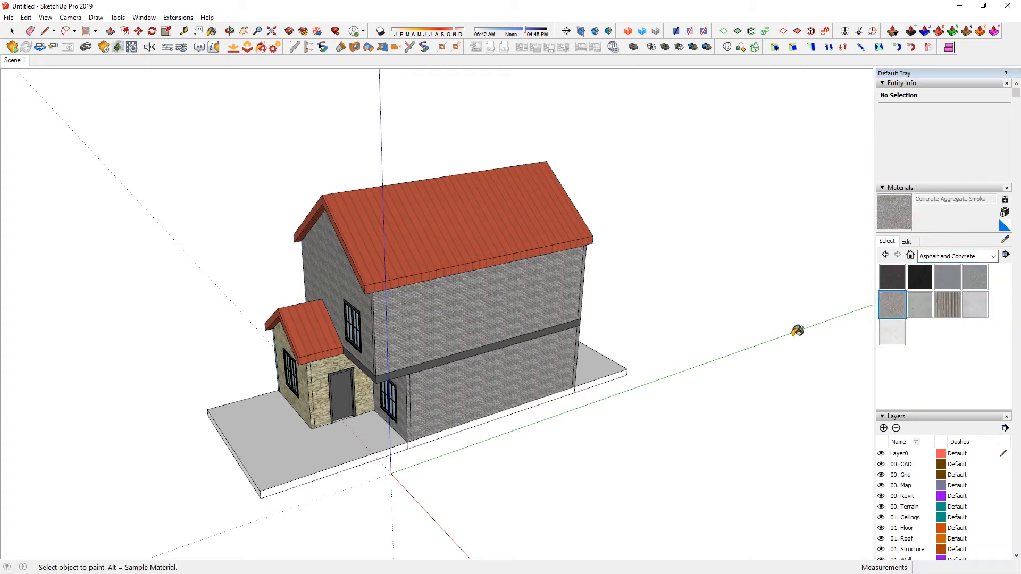
click(331, 441)
mouse_move(565, 399)
middle_down()
mouse_move(547, 399)
mouse_move(597, 398)
mouse_move(942, 319)
middle_up()
key(space)
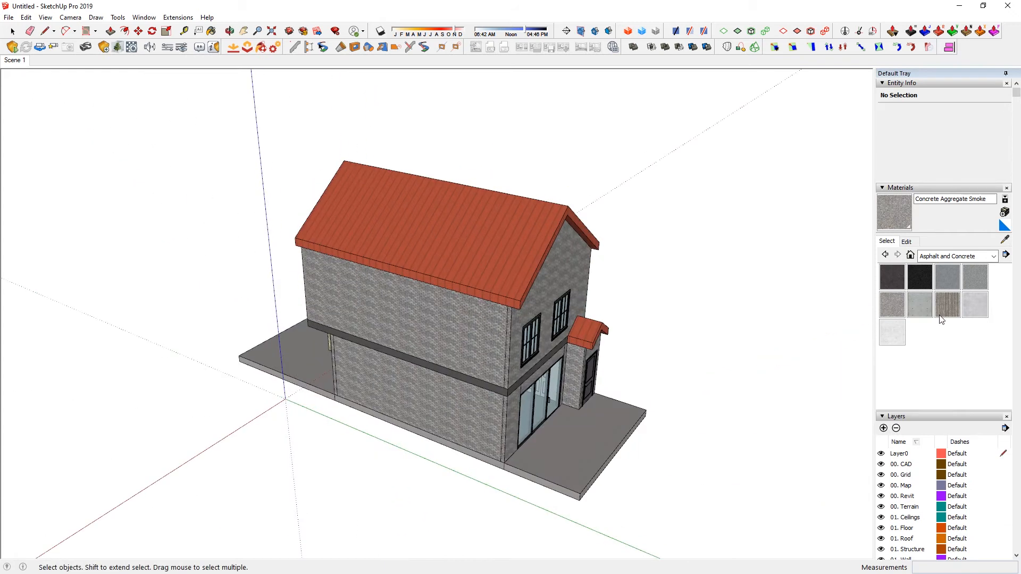
Choose Grass Dark Green from the landscaping materials and copy the rear patio slab's outer edge inward to divide off a strip.
click(961, 256)
click(951, 318)
click(975, 331)
key(space)
double_click(592, 436)
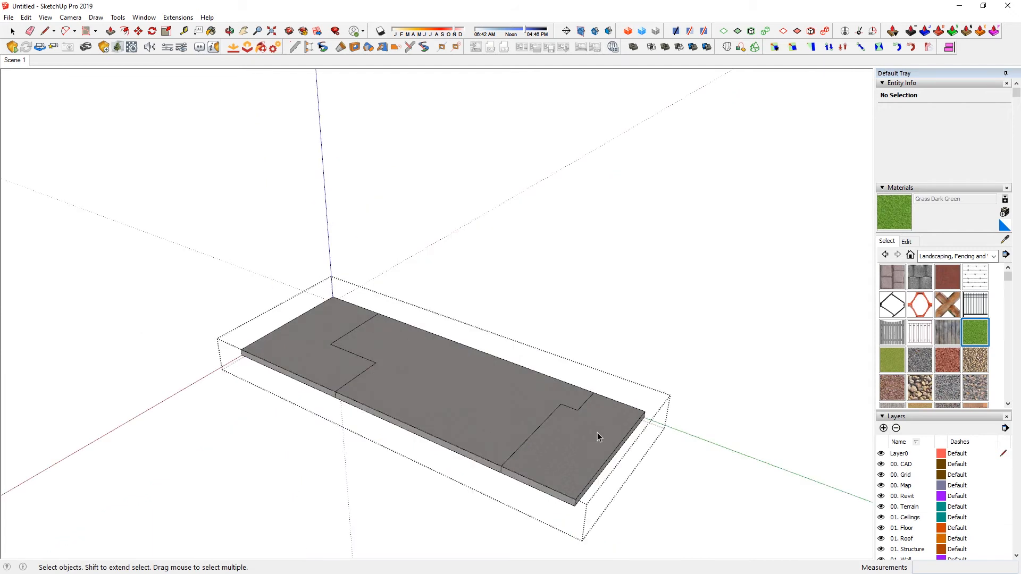
double_click(604, 428)
scroll(601, 436, up, 3)
key(l)
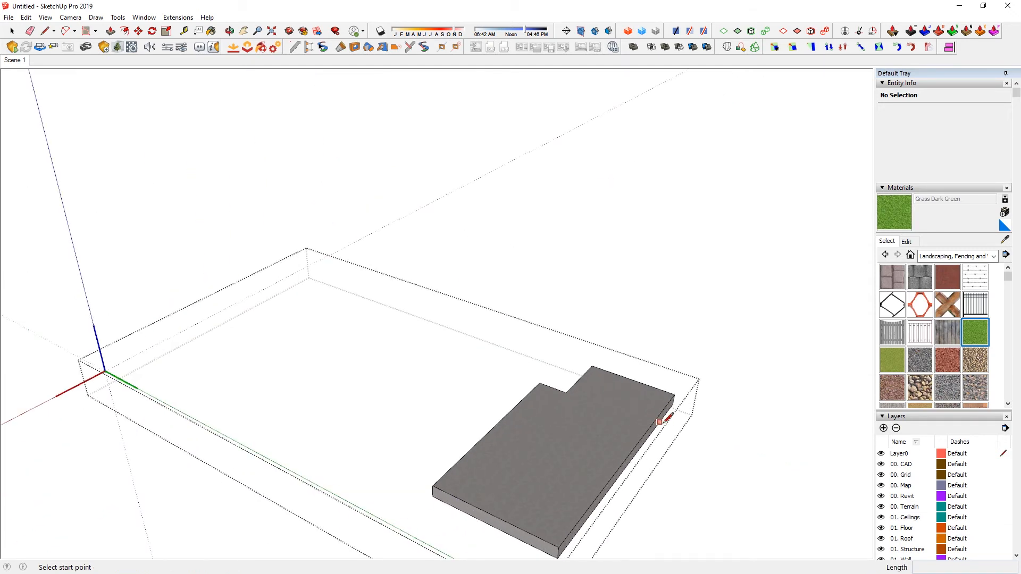
click(658, 420)
key(m)
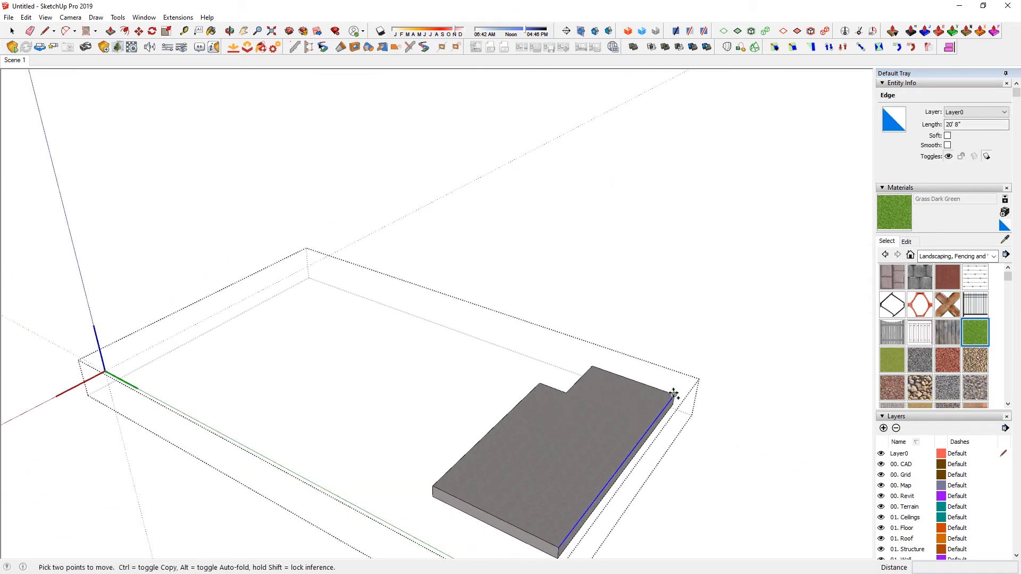
click(636, 388)
Paint the outer strip of the rear patio slab with Grass Dark Green.
key(b)
click(611, 452)
key(space)
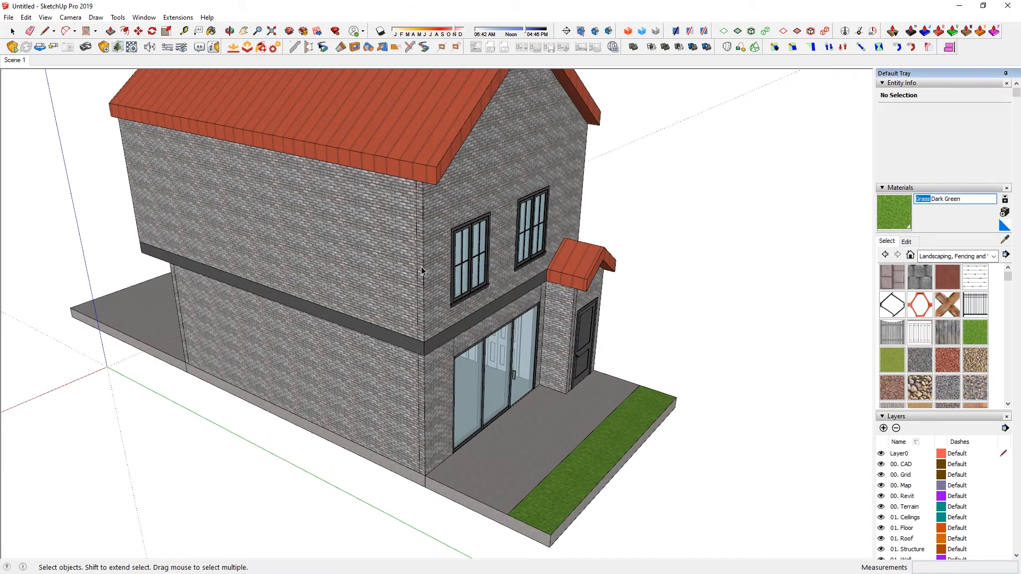
Switch to the Enscape render of the townhome and examine the rear patio, grass strip and facade.
middle_drag(409, 258, 403, 254)
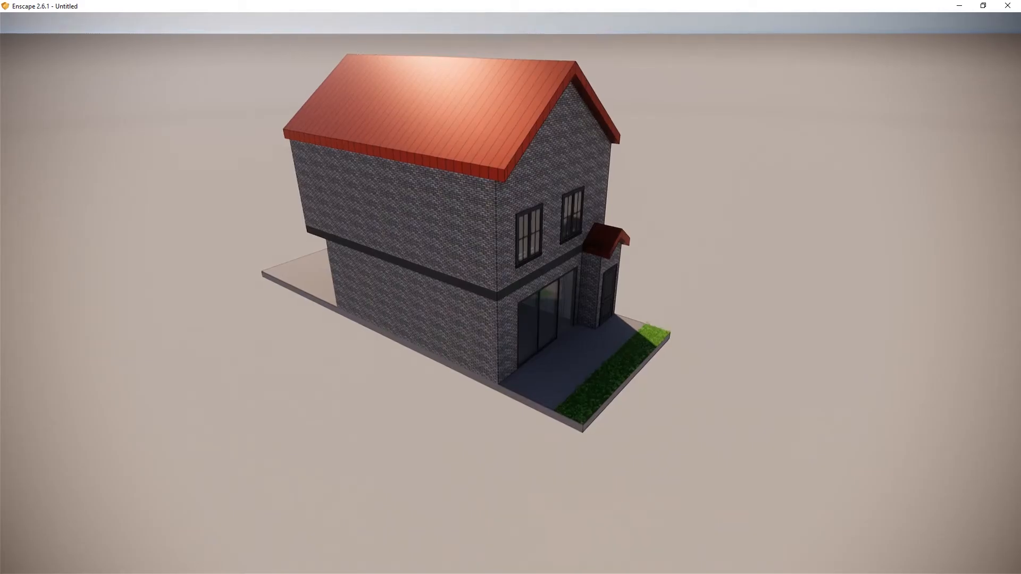
key(w)
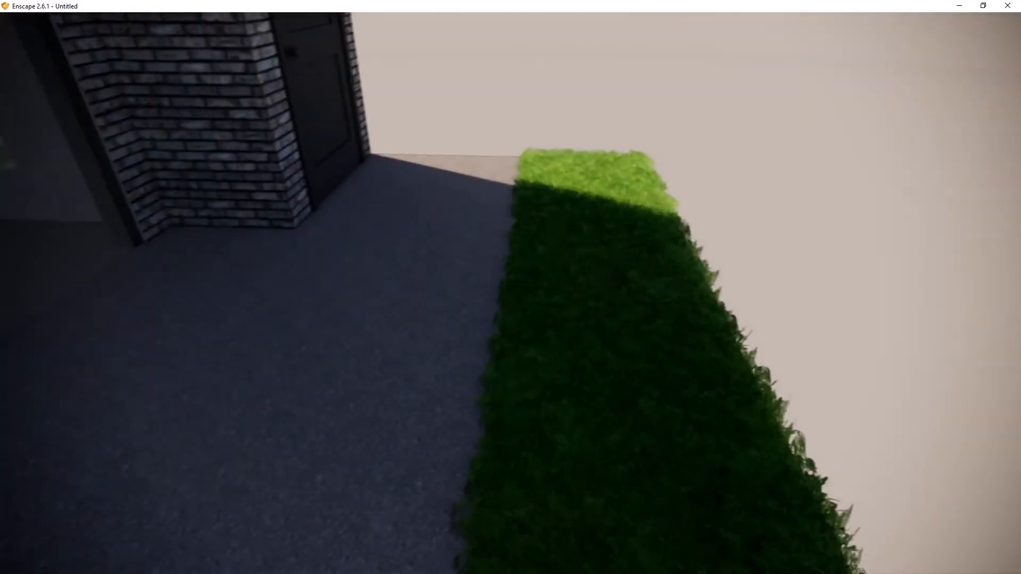
right_drag(479, 367, 680, 368)
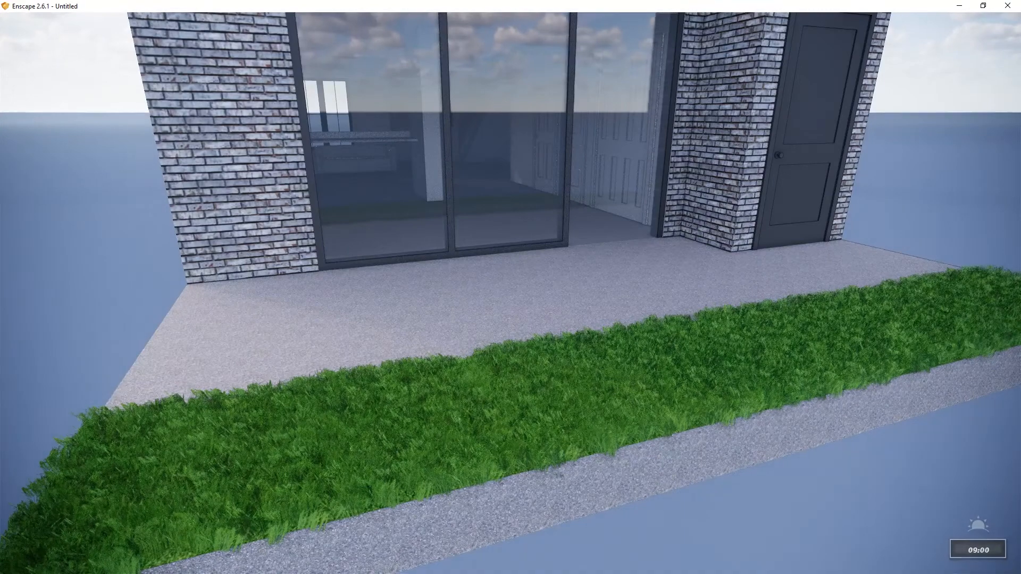
mouse_move(771, 310)
right_down()
mouse_move(601, 314)
mouse_move(771, 314)
right_up()
Walk through the sliding glass wall into the ground floor and up the stairs to examine the interior.
key(w)
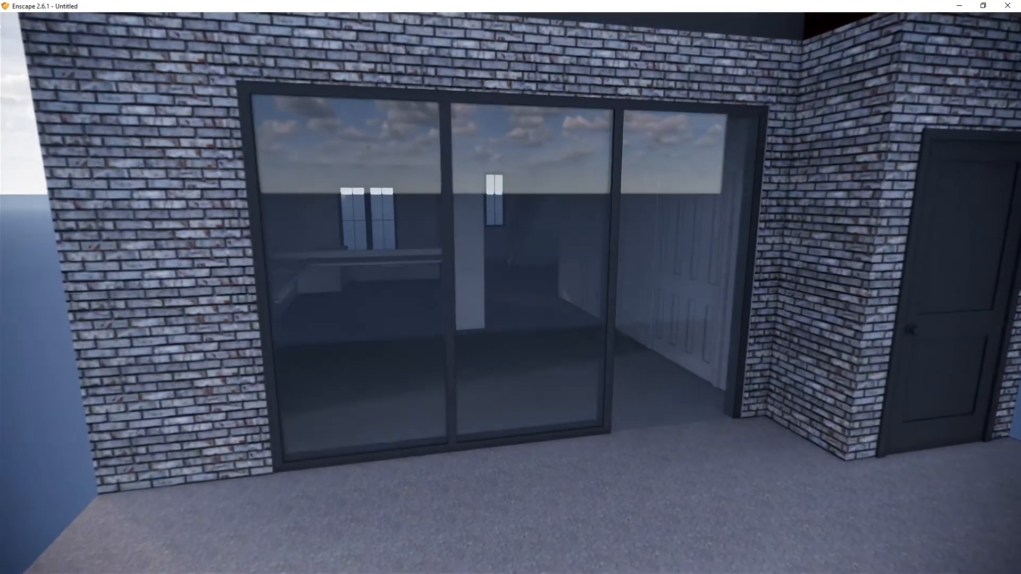
key(w)
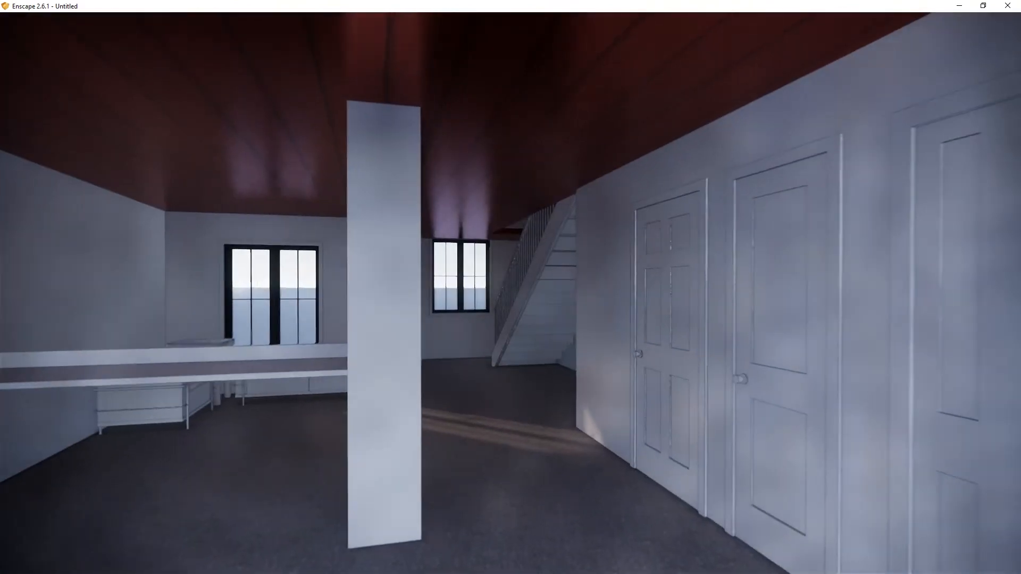
key(w)
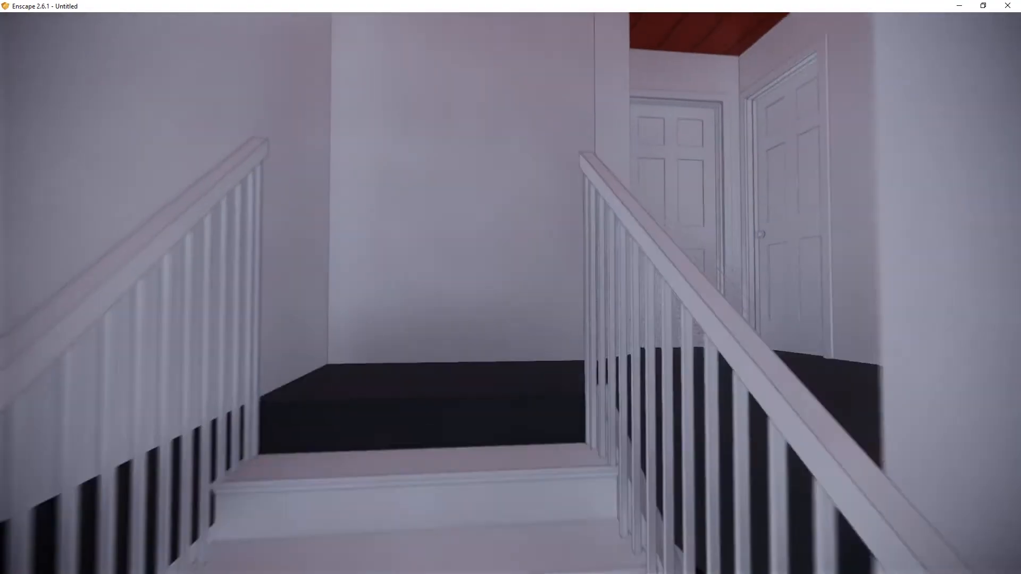
key(w)
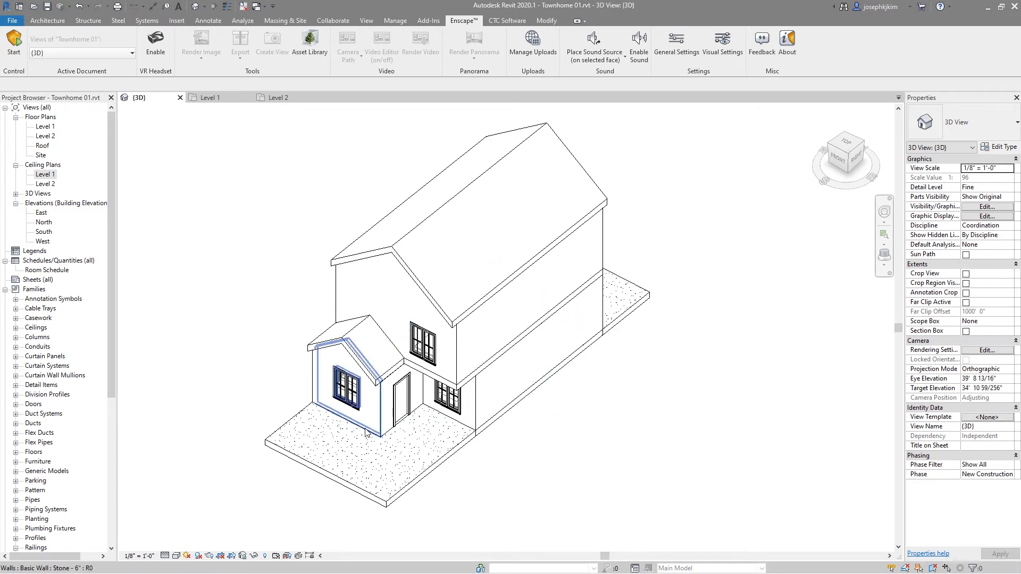
Switch to the Revit townhome project and open the Level 1 floor plan.
double_click(53, 127)
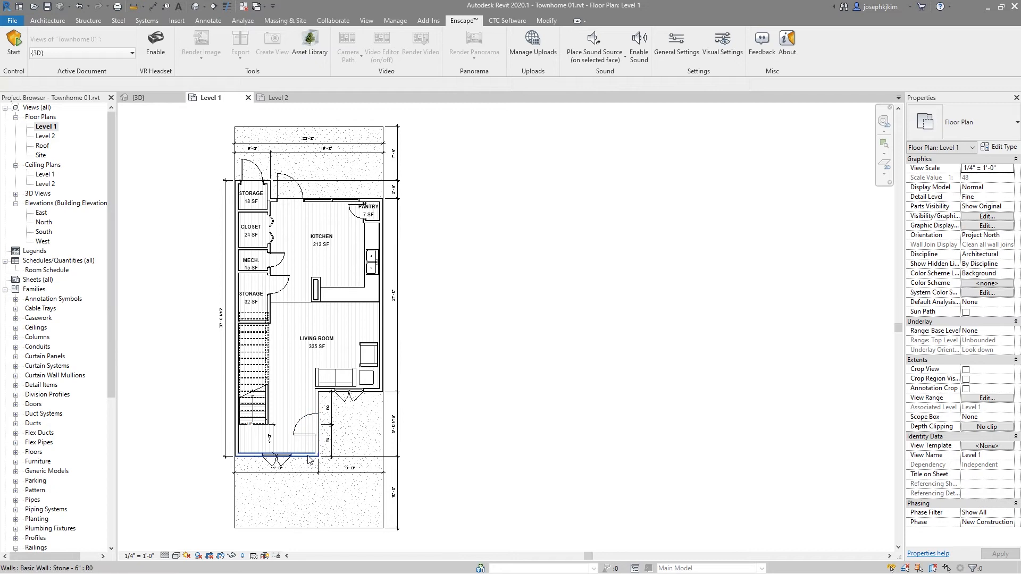
Move the front stone wall by setting its dimension from the foot of the stair to 6'.
click(310, 460)
scroll(310, 459, up, 4)
click(260, 439)
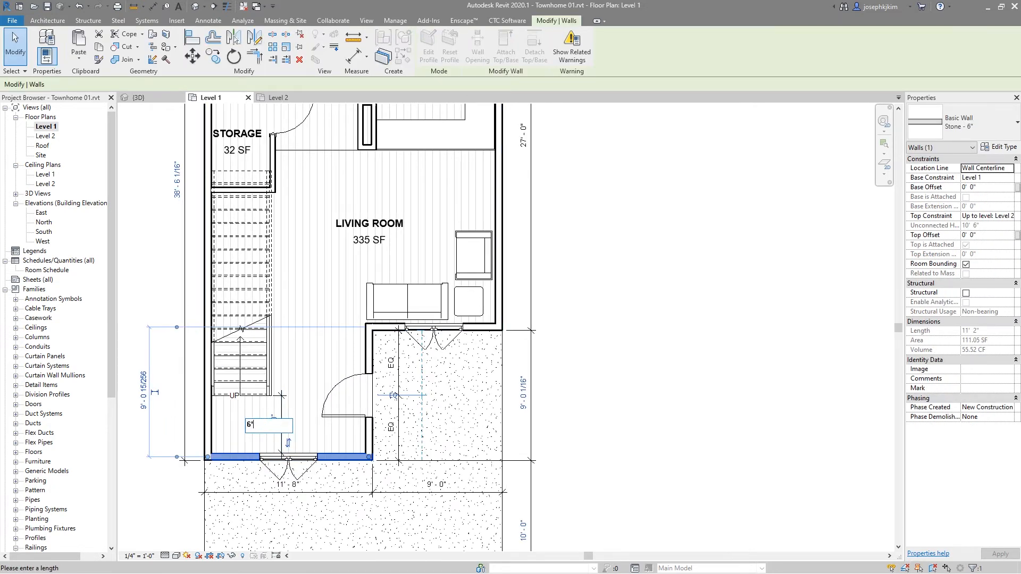
text(6')
key(Return)
click(854, 561)
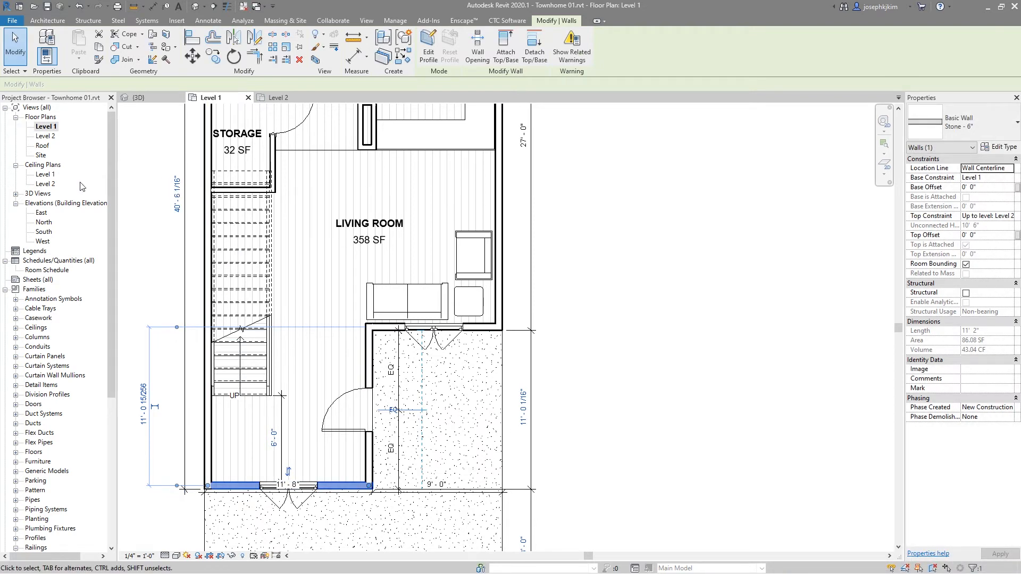
Open the Level 1 ceiling plan and check the ceiling's extent at the front wall.
double_click(48, 175)
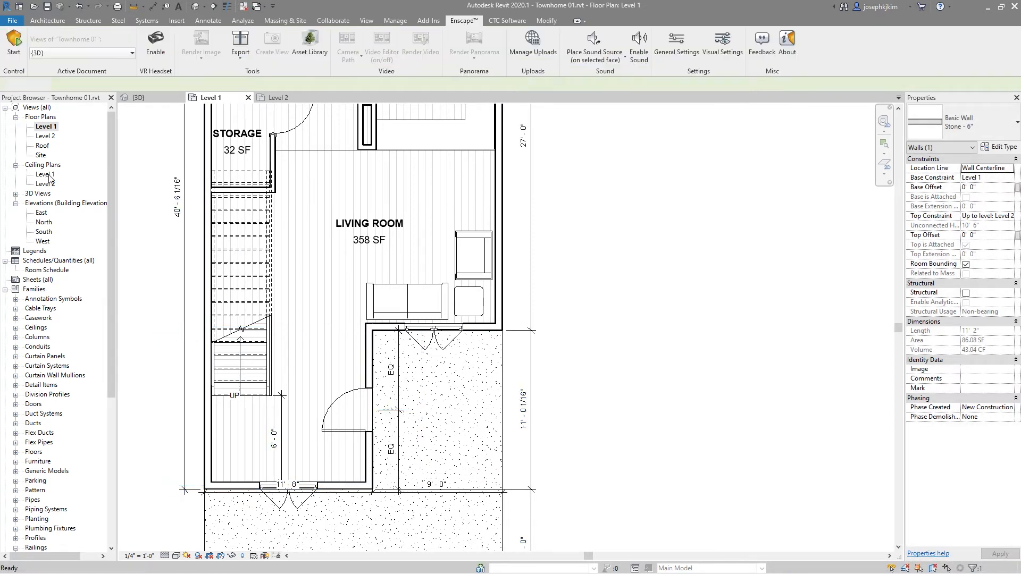
click(333, 455)
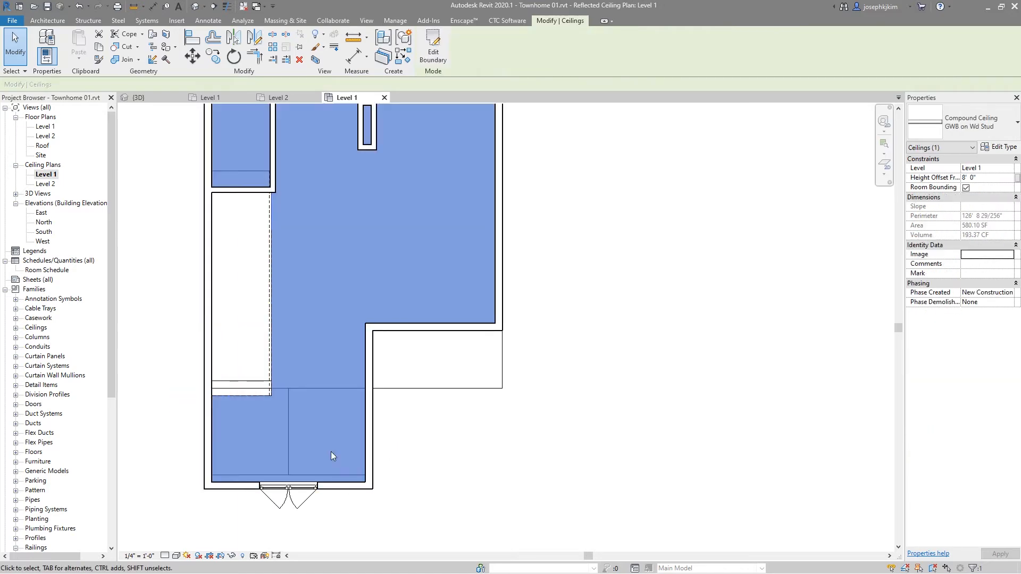
click(451, 412)
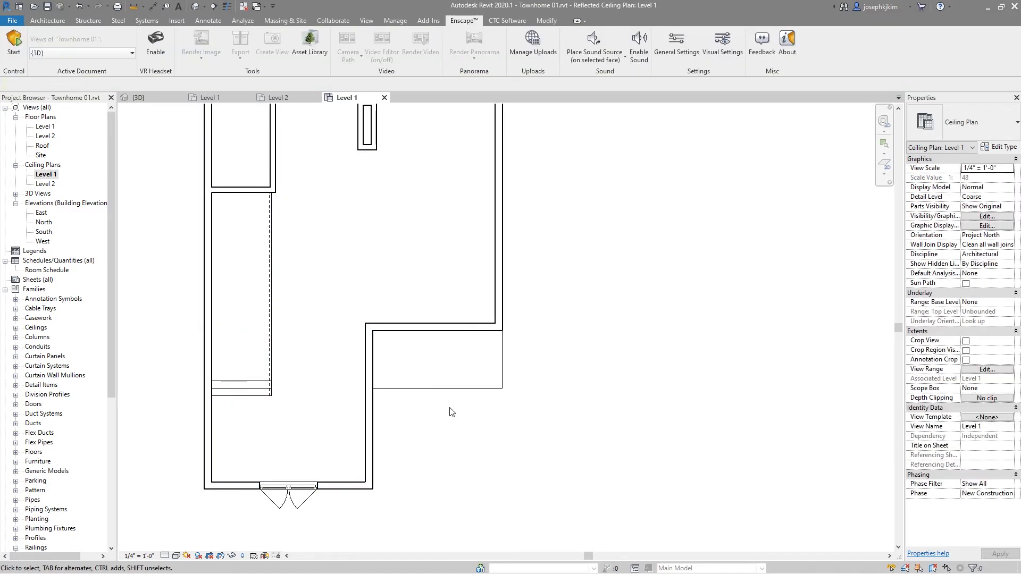
In the 3D view, edit the small front roof's footprint by moving its front edge 2' outward, and finish the sketch.
click(136, 97)
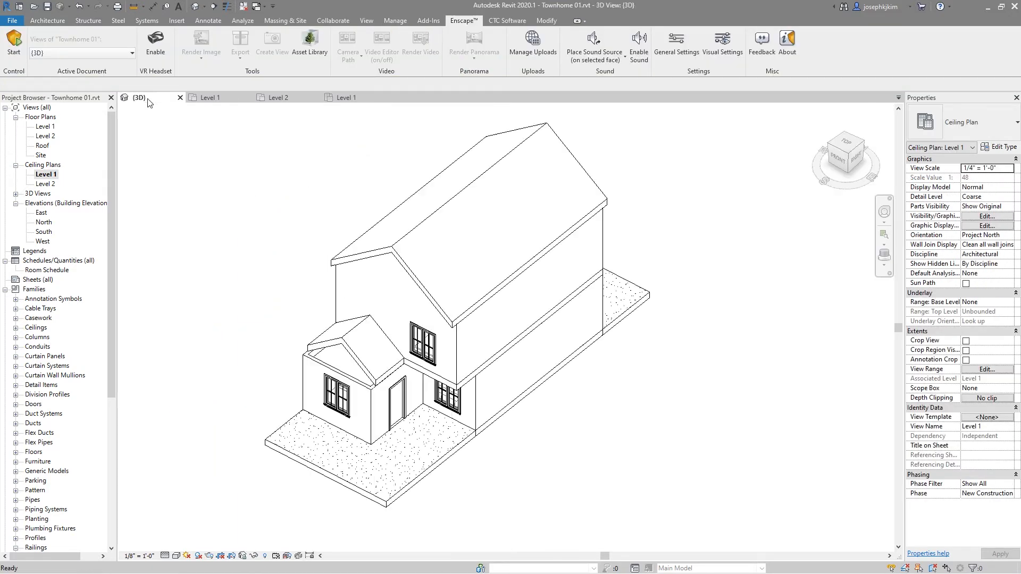
click(357, 351)
click(426, 58)
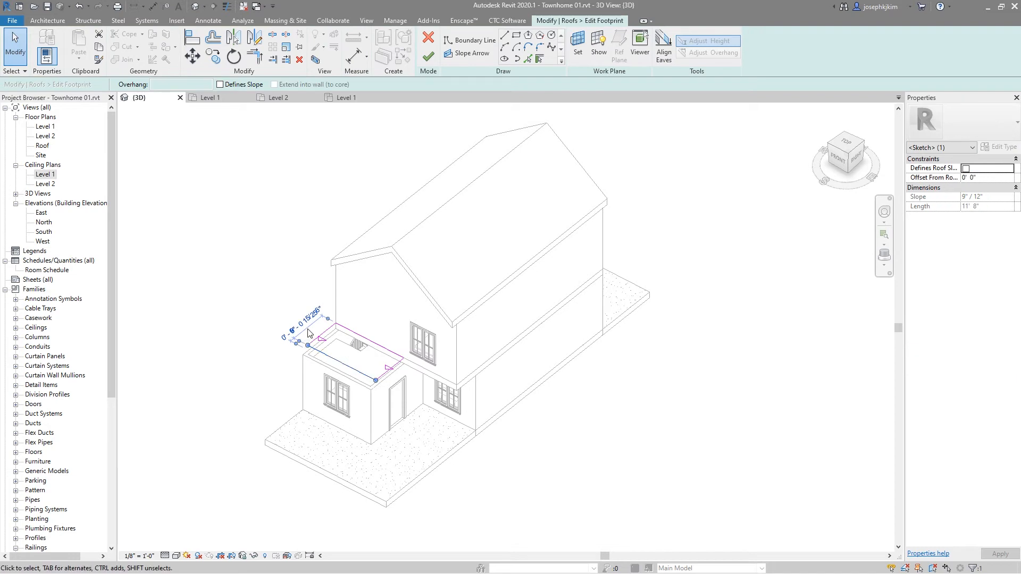
scroll(309, 321, up, 2)
key(m)
key(v)
click(343, 328)
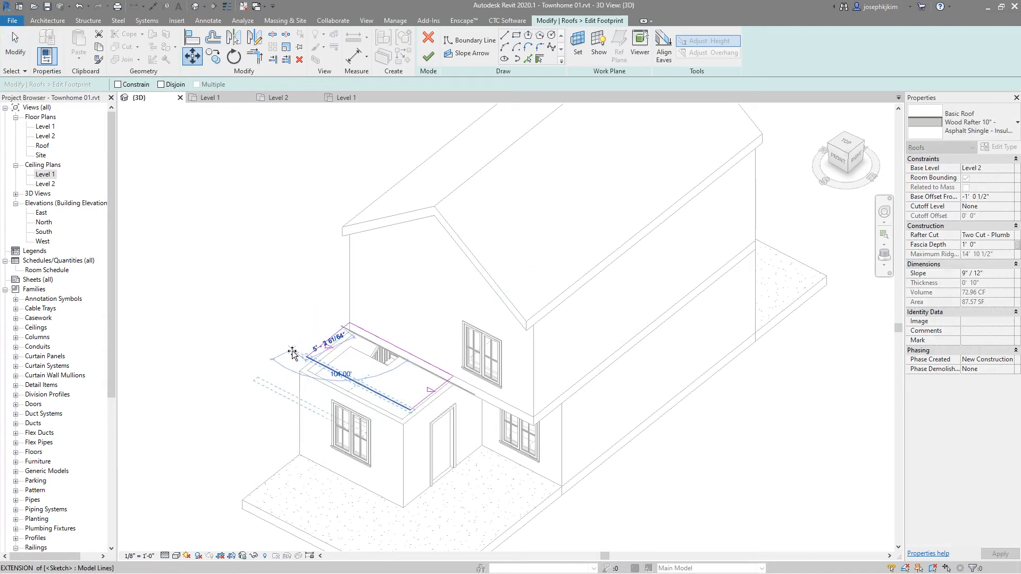
text(2)
key(Return)
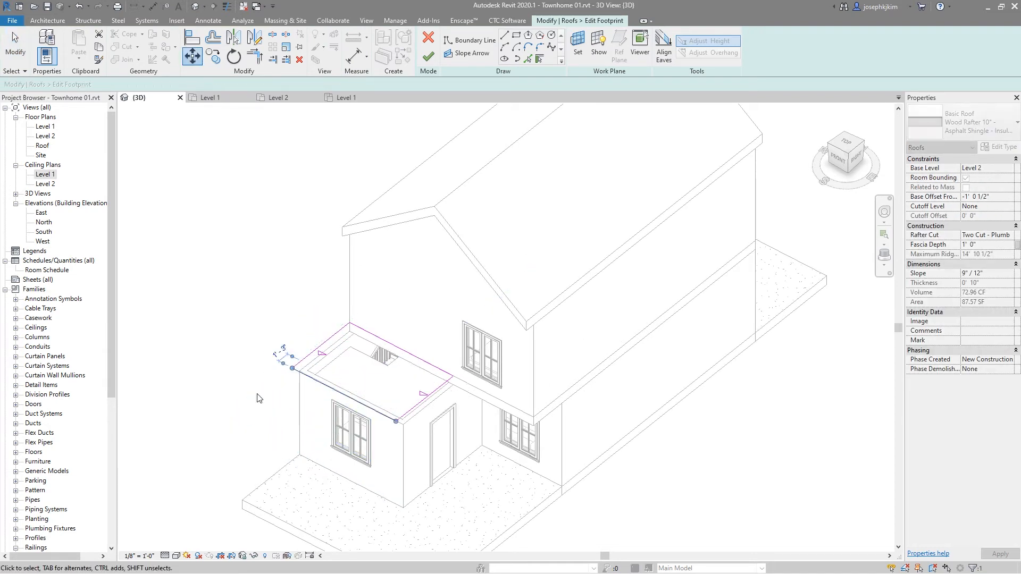
click(429, 56)
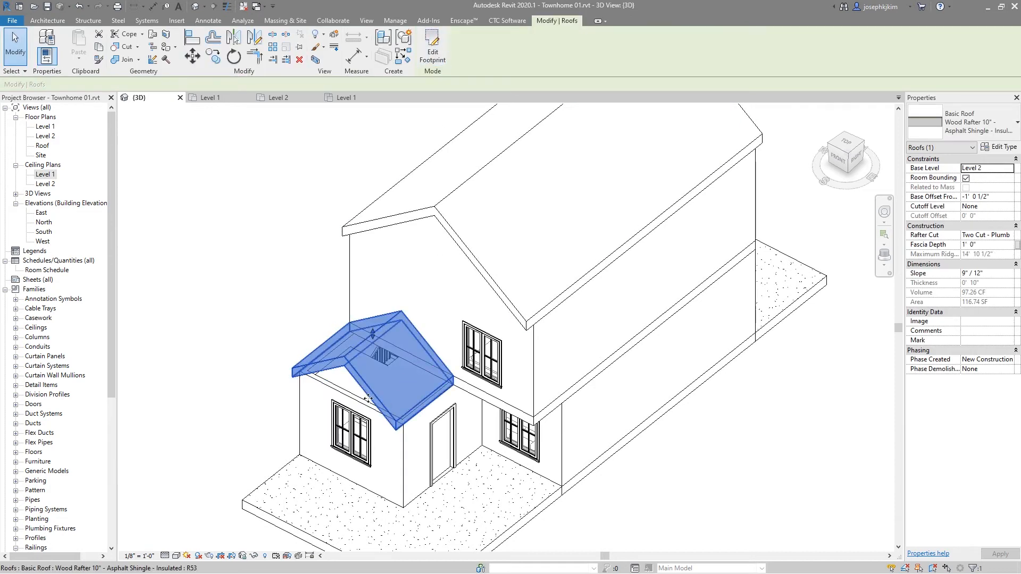
key(Escape)
Attach the tops of the front stone wall and the adjoining long side wall to the small front roof.
click(345, 400)
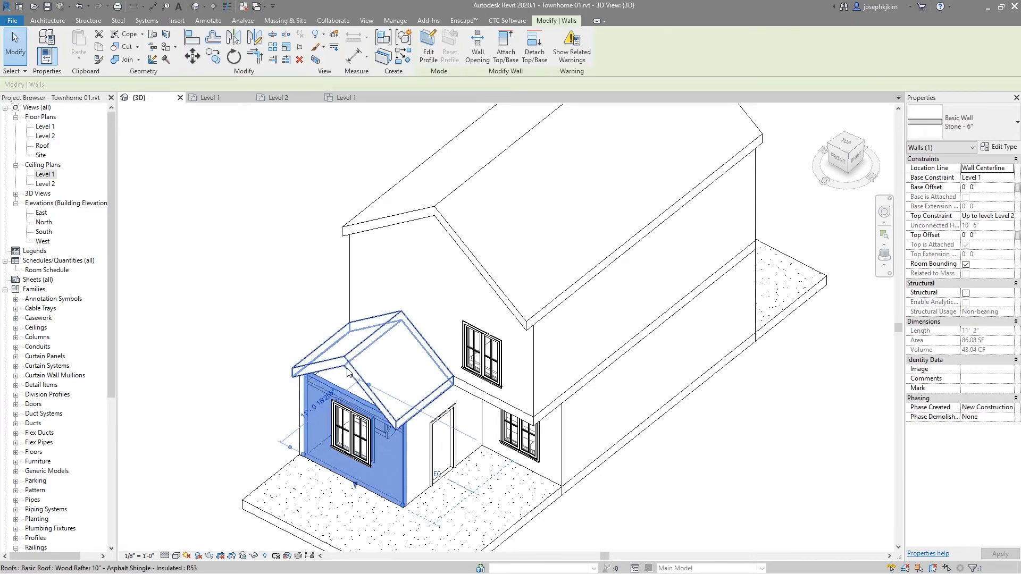
click(505, 48)
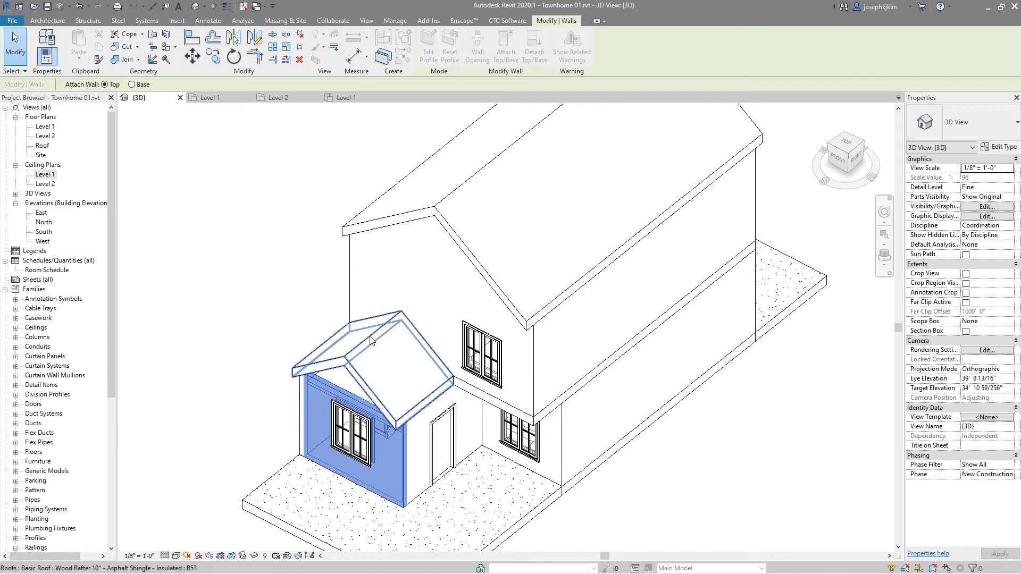
click(351, 372)
shift+middle_drag(351, 372, 431, 292)
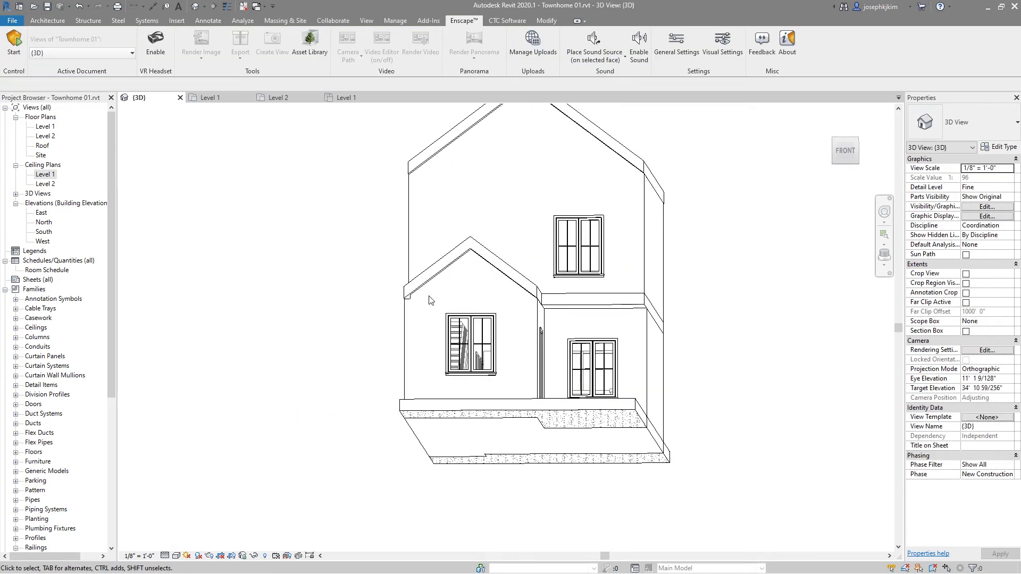
click(404, 317)
click(505, 48)
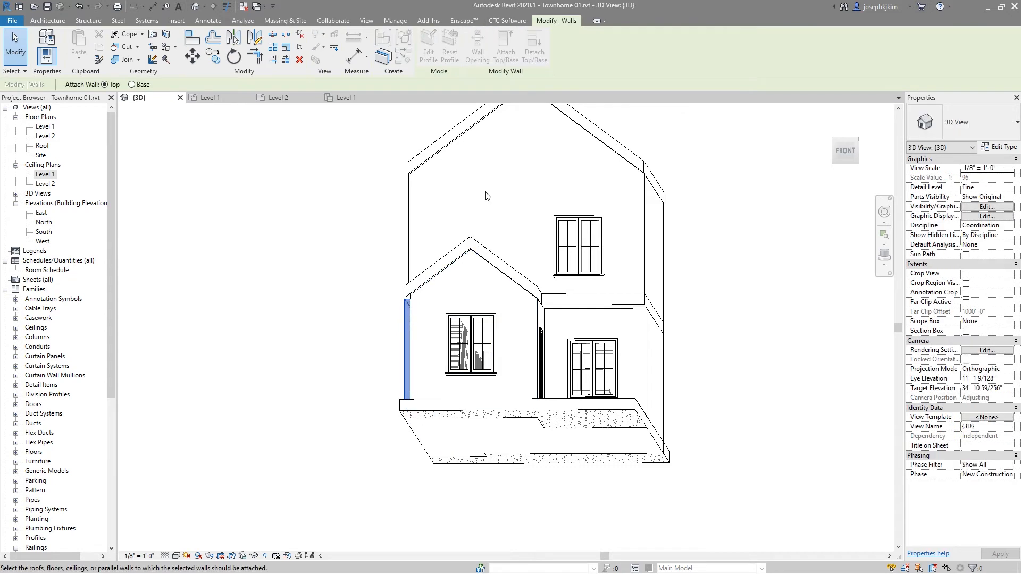
click(460, 261)
Temporarily isolate the wall category in the 3D view, using the long ground-floor siding wall as the selection.
shift+middle_drag(449, 289, 612, 366)
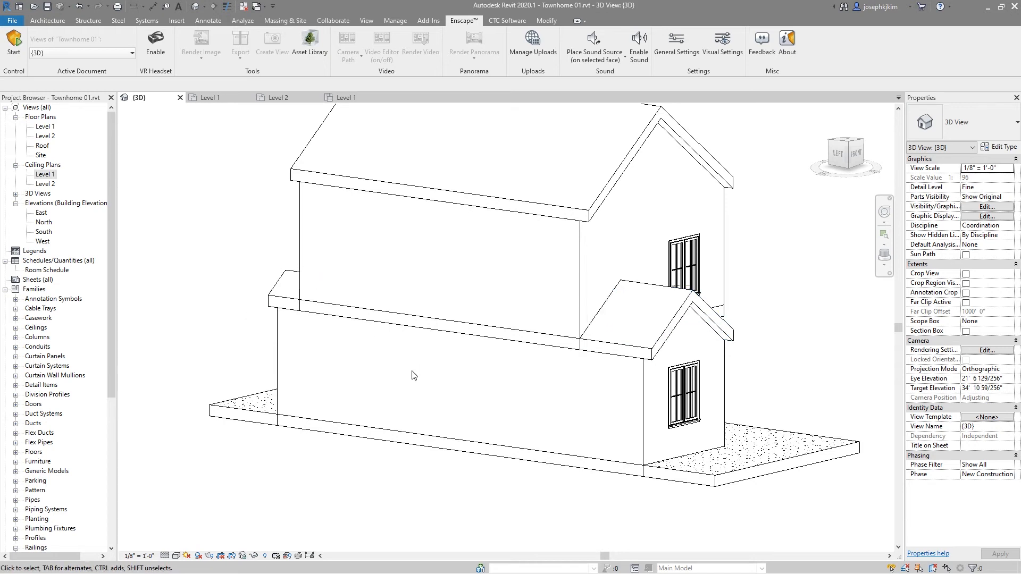
click(643, 397)
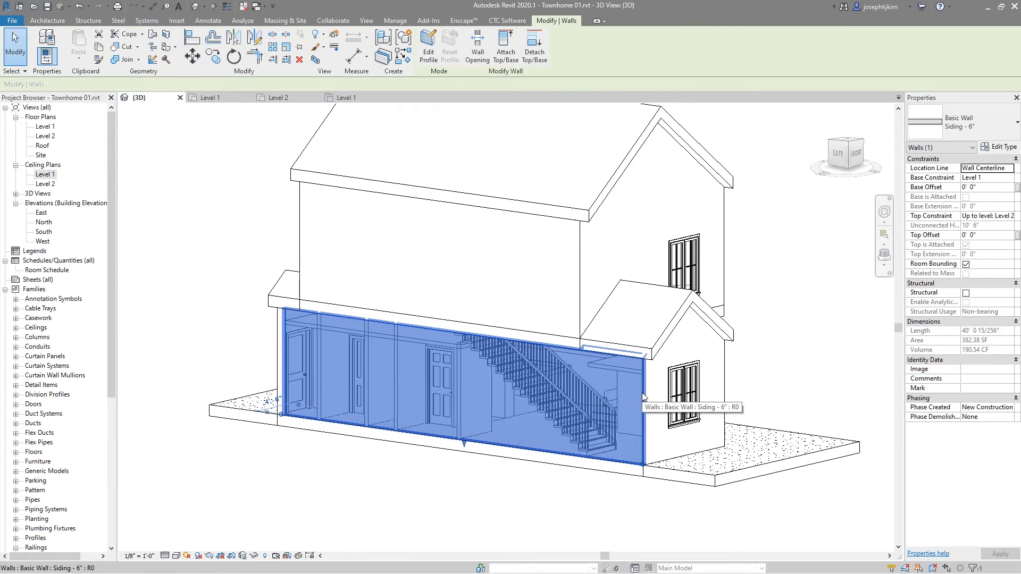
click(254, 556)
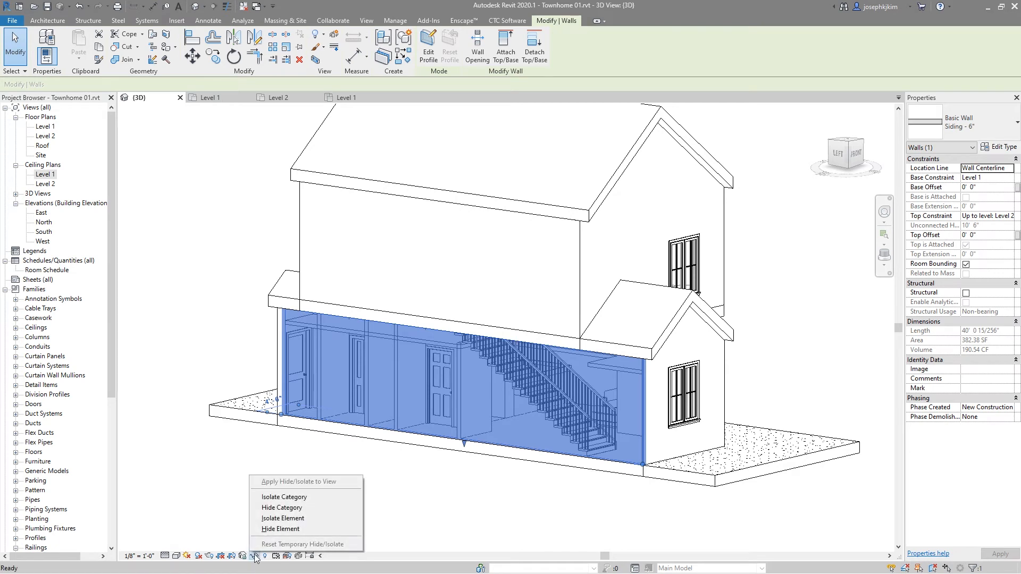
click(294, 508)
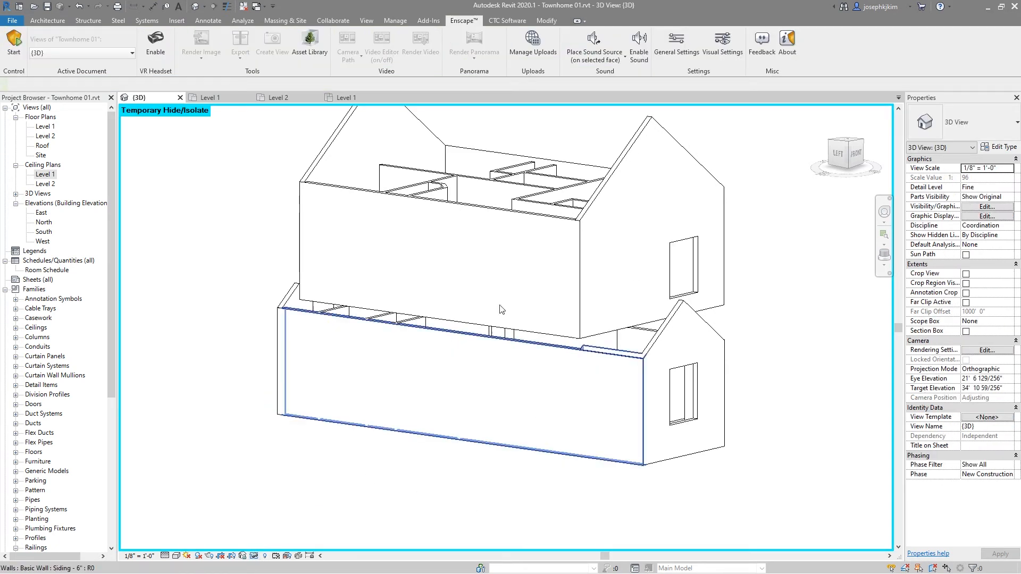
Temporarily hide all the upper-level wall elements, leaving only the ground-floor walls in the 3D view.
scroll(598, 397, down, 3)
shift+middle_drag(502, 387, 681, 231)
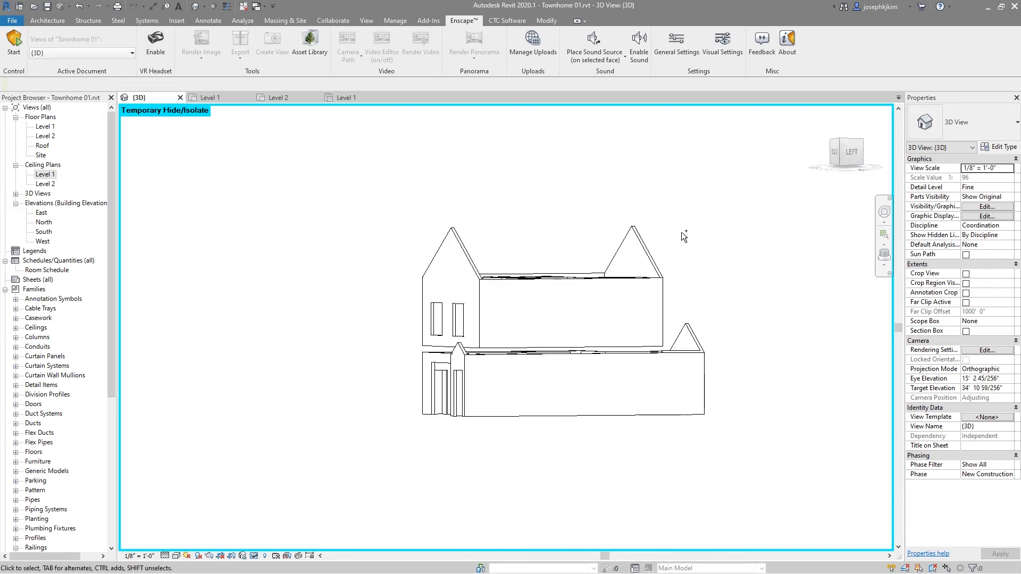
drag(702, 188, 409, 298)
drag(344, 192, 680, 359)
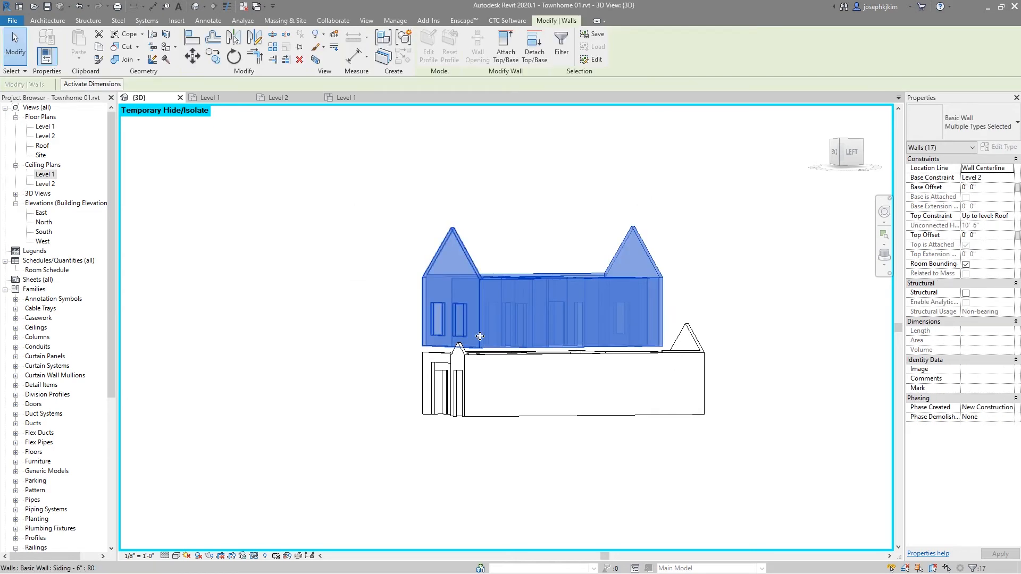
click(255, 556)
click(292, 530)
shift+middle_drag(322, 541, 595, 414)
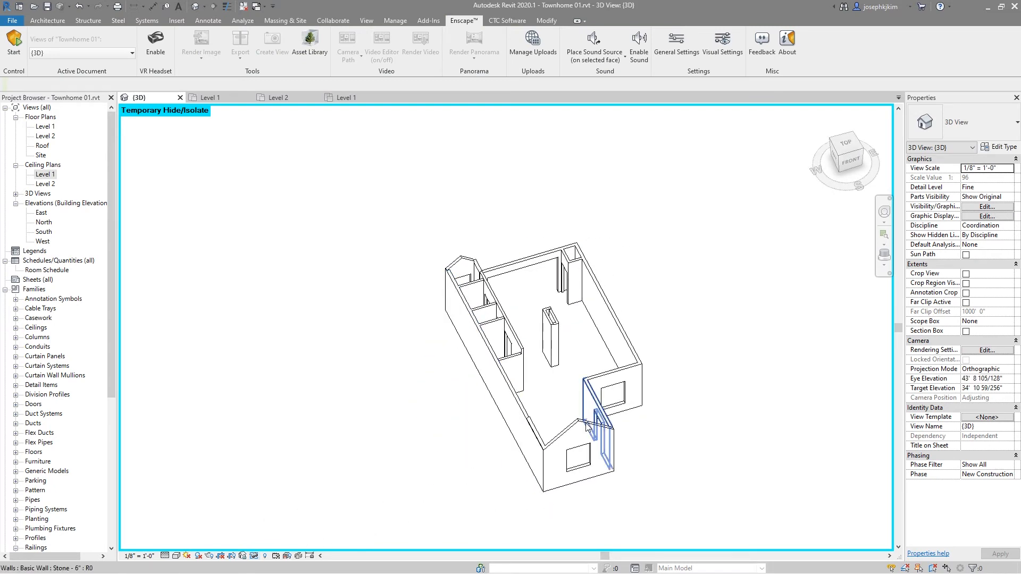
click(590, 423)
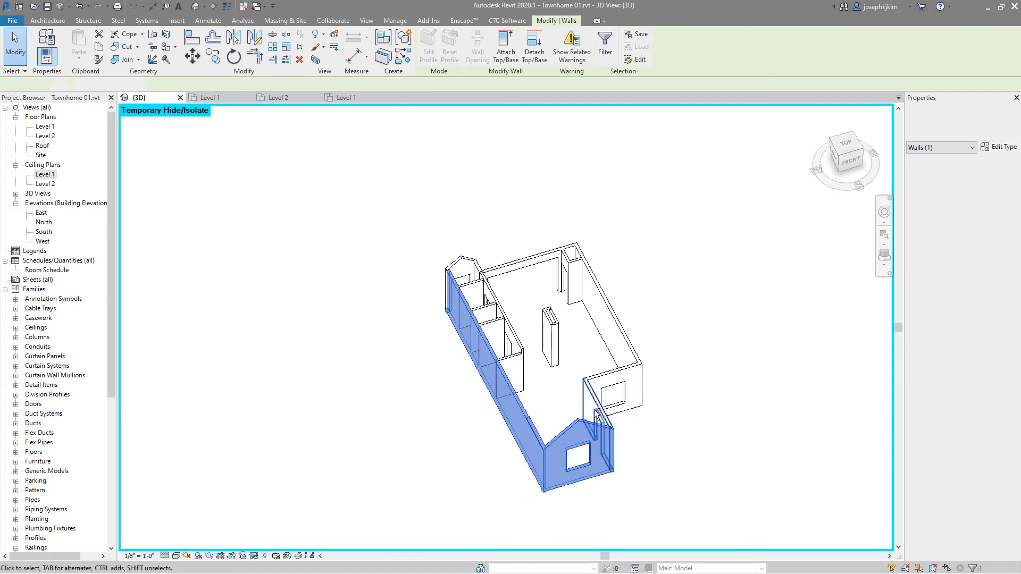
click(716, 457)
Export the current 3D view as a DWG named "Wall Update 01" on the Desktop, leaving Temporary Hide/Isolate mode on.
shift+middle_drag(622, 452, 366, 417)
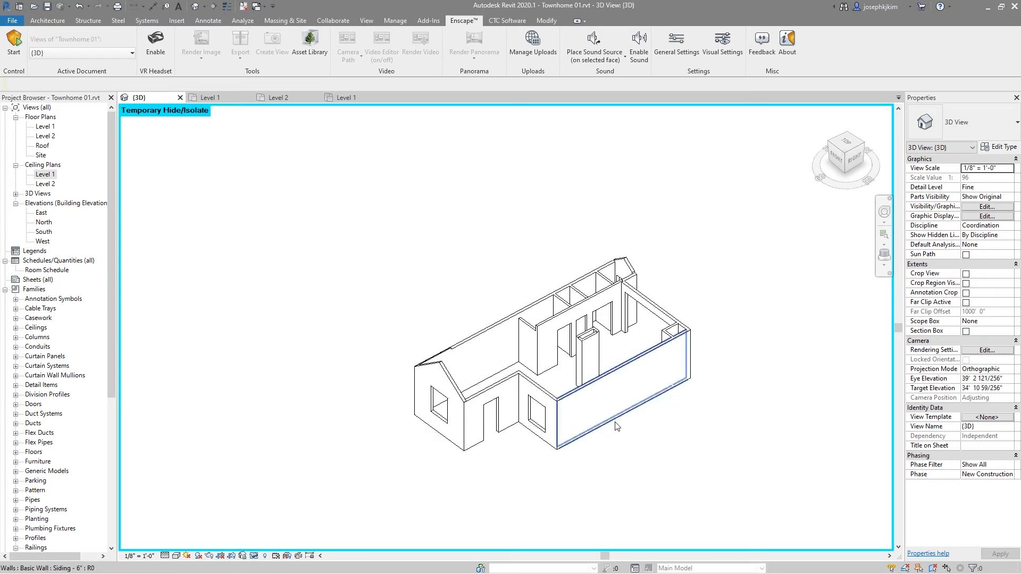
scroll(528, 351, down, 2)
scroll(603, 378, up, 2)
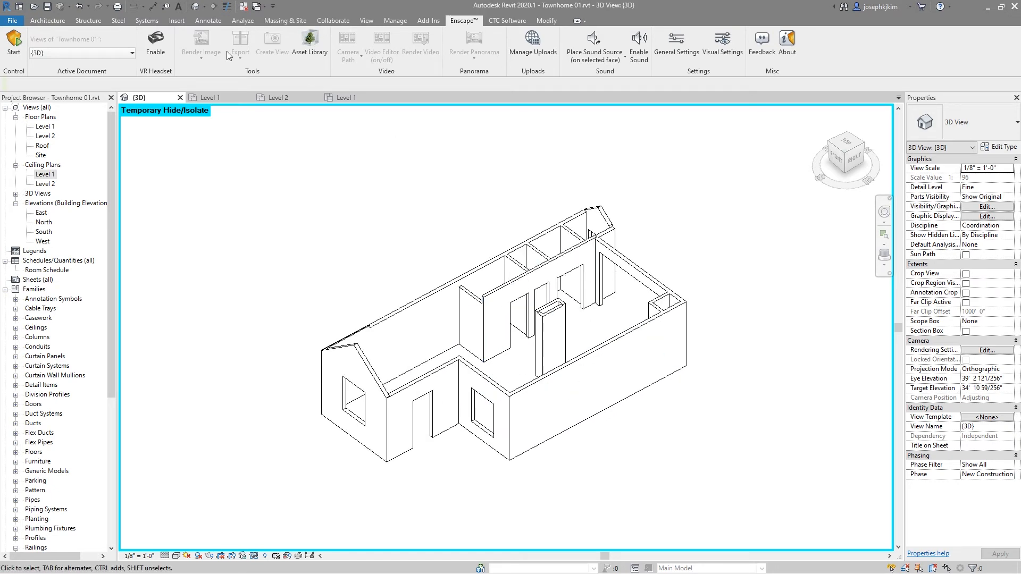
click(11, 20)
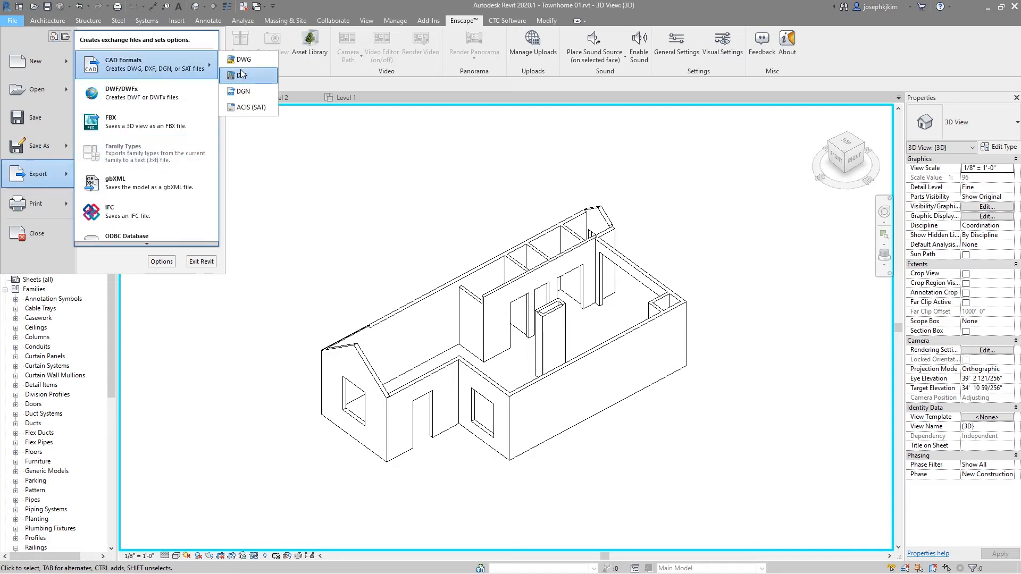
click(249, 61)
click(552, 421)
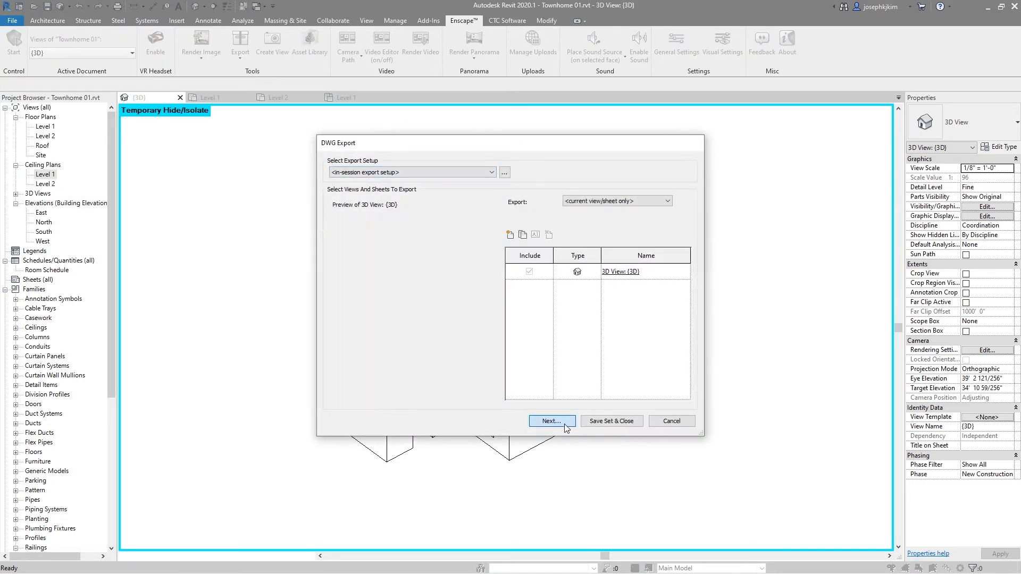
key(BackSpace)
text(Wall Update 01)
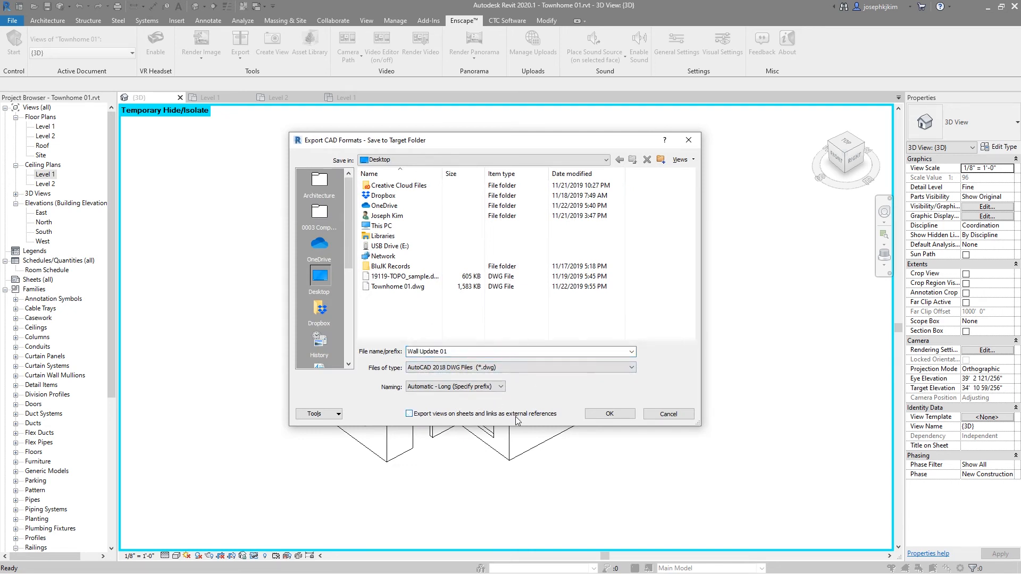
click(614, 416)
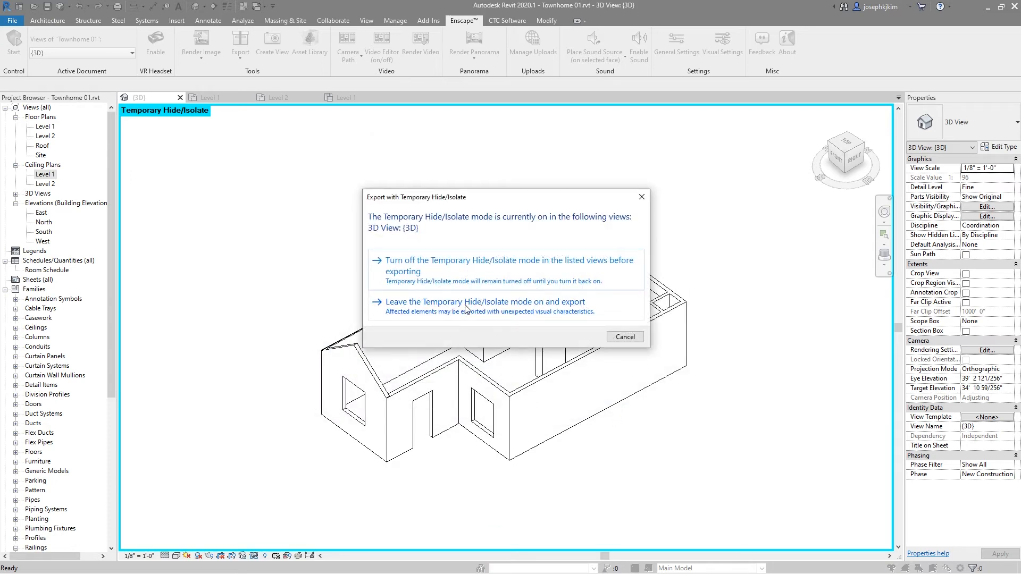
click(529, 311)
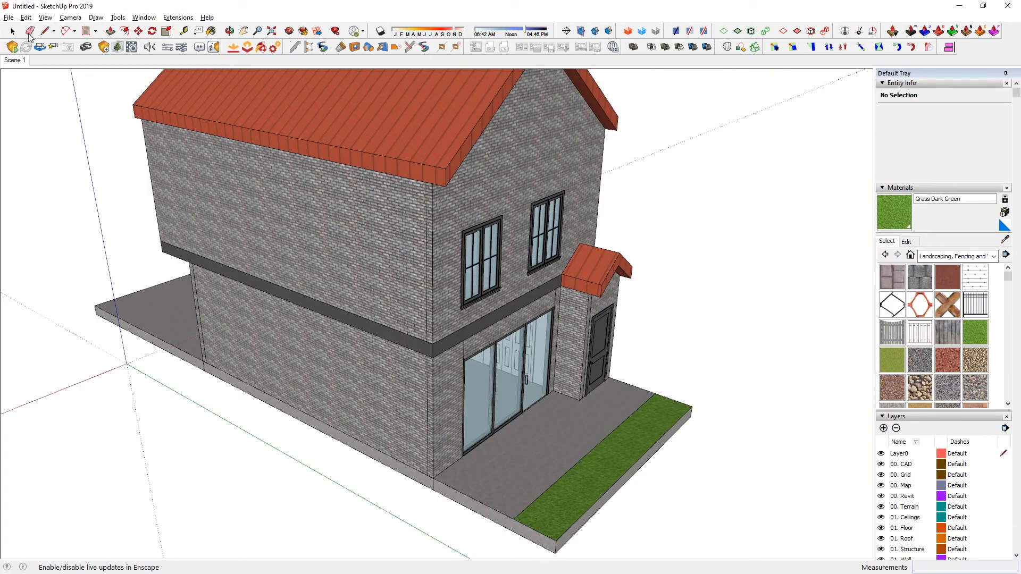
Switch to the SketchUp townhome model and import Wall Update 01.dwg with materials and the preserved drawing origin, in Model Units.
click(8, 17)
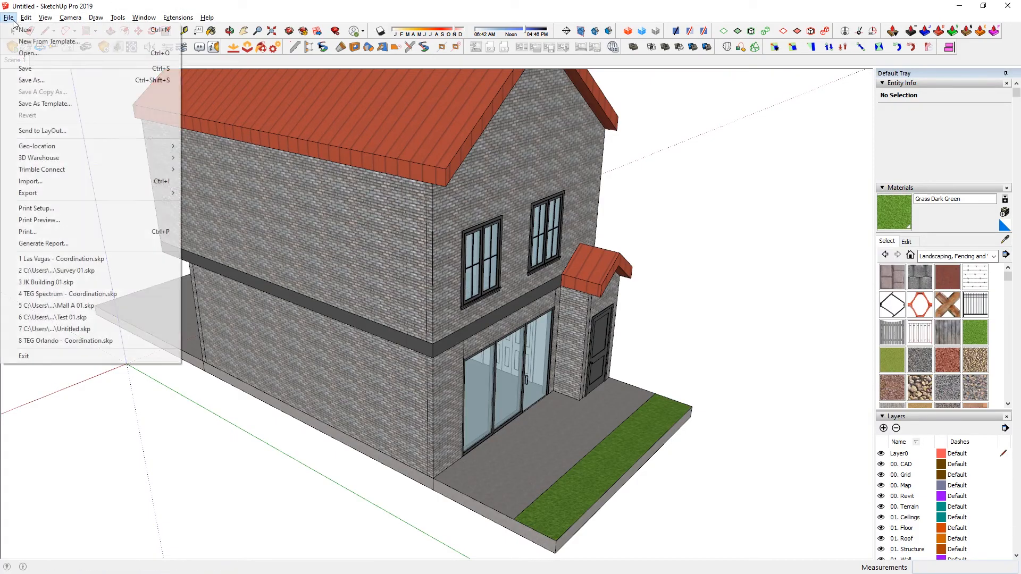
click(83, 181)
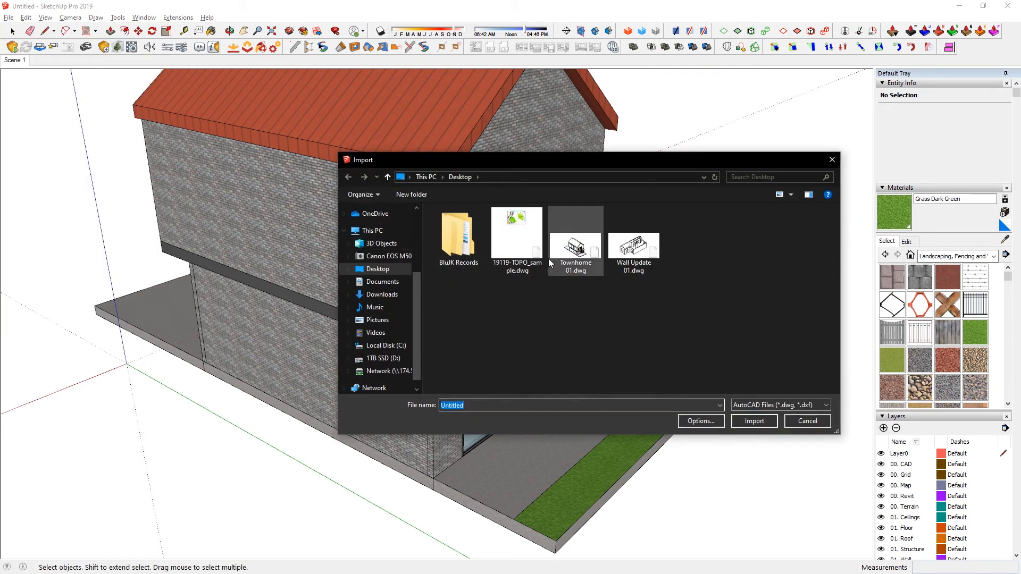
click(635, 249)
click(720, 422)
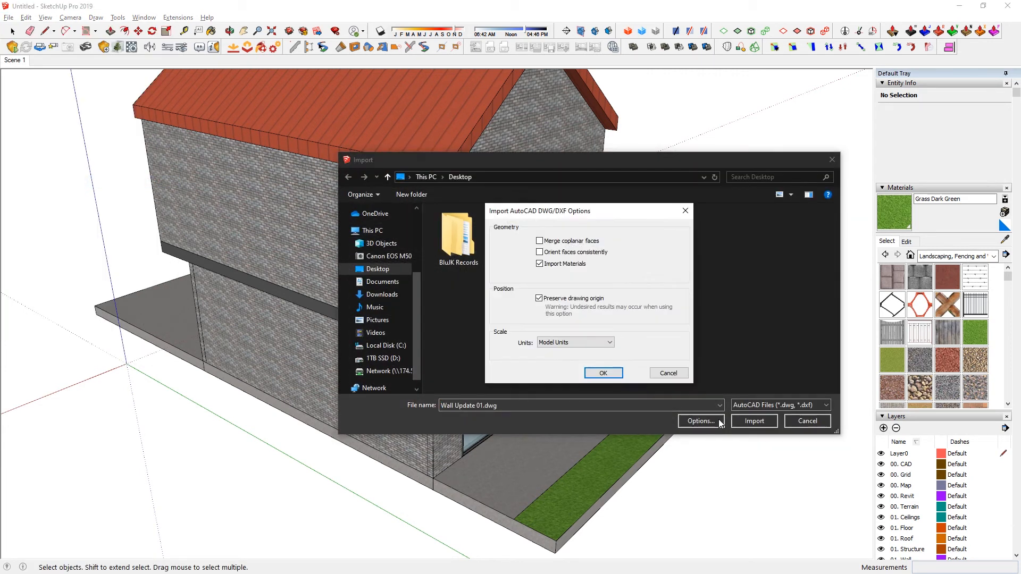
click(620, 376)
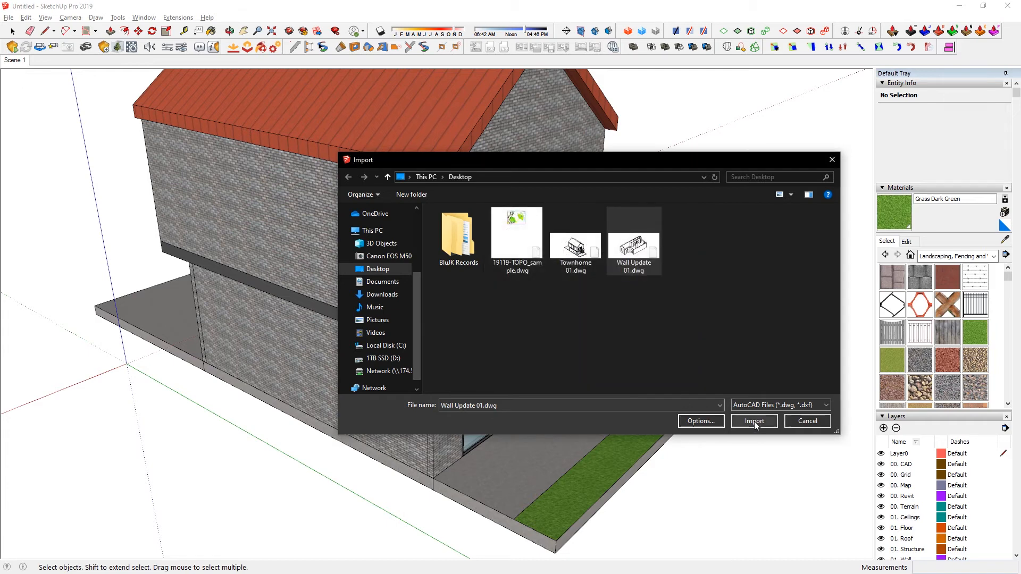
click(755, 423)
click(567, 371)
Select the imported Wall Update 01.dwg component at the front of the townhome.
middle_drag(545, 375, 341, 344)
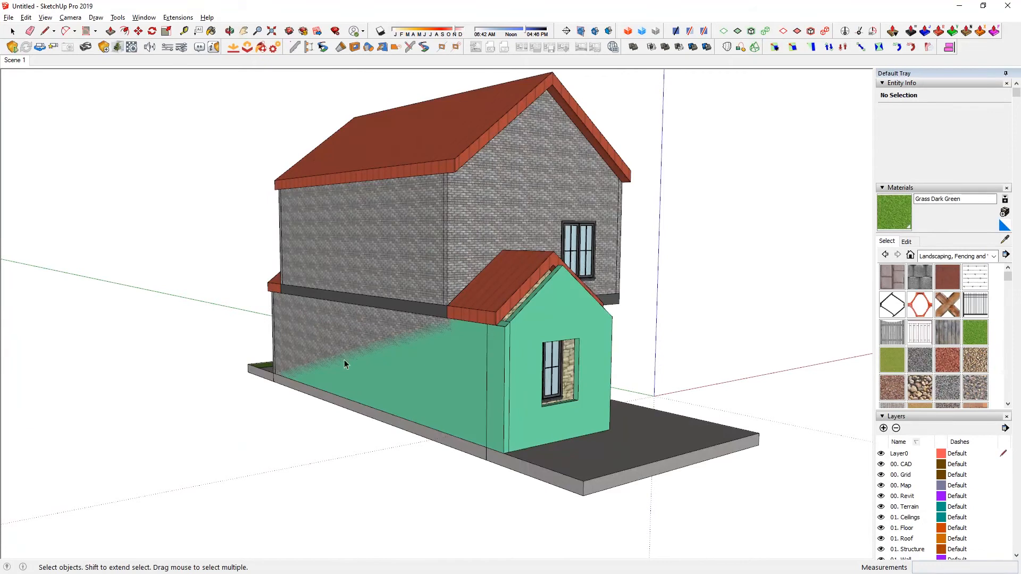
click(560, 323)
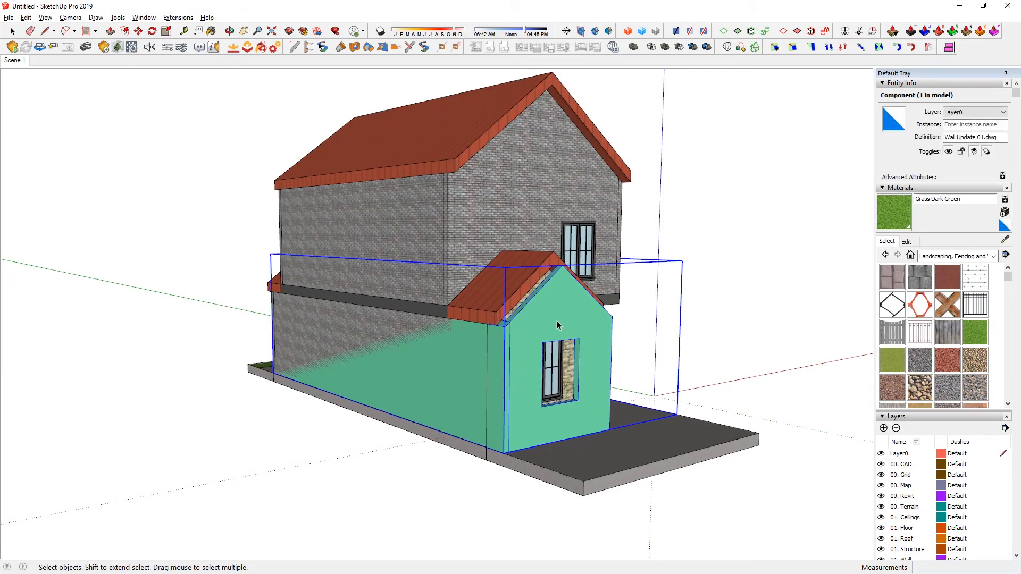
key(m)
click(557, 309)
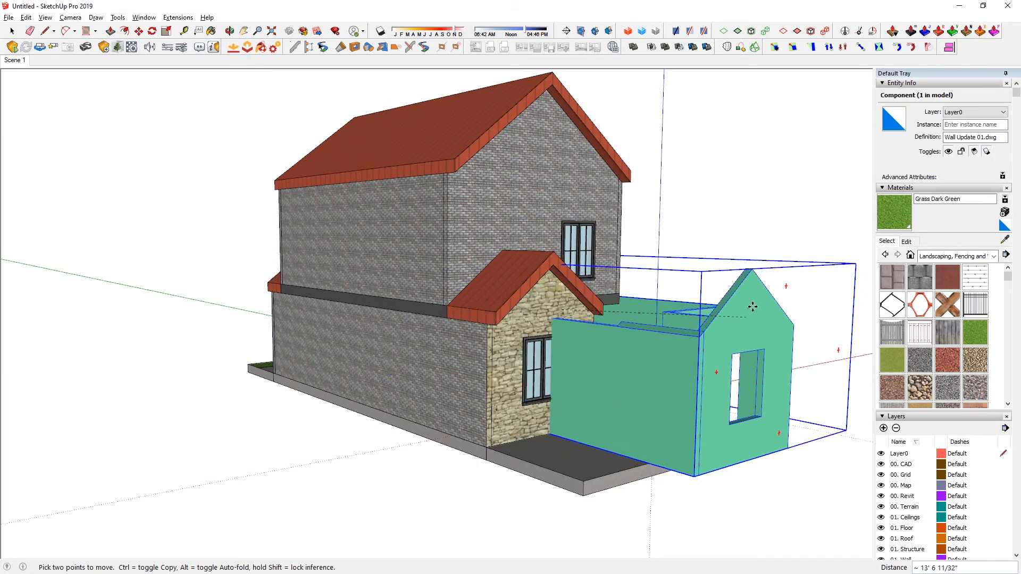
key(space)
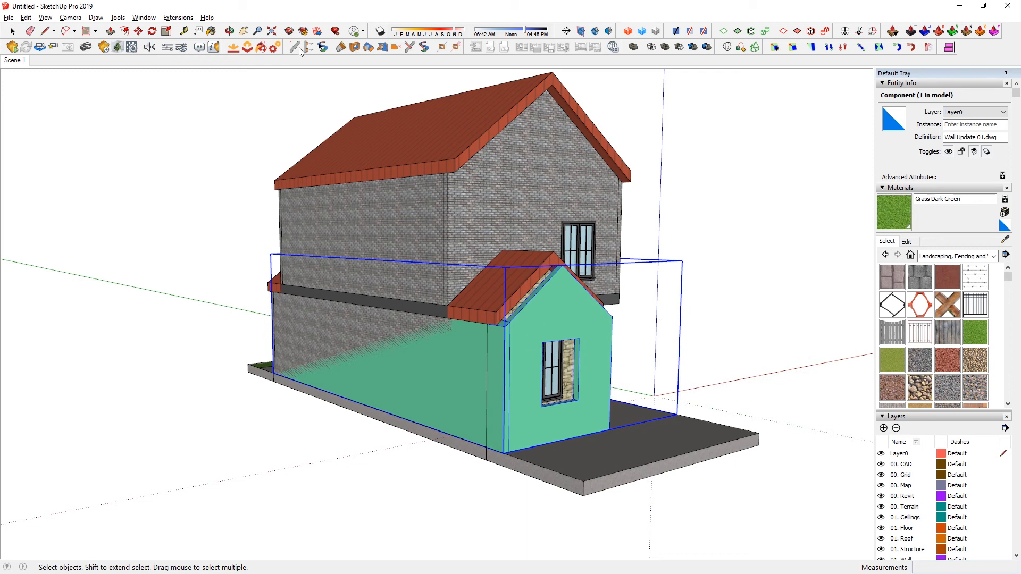
Strip the materials from the imported wall component using the Material Tools Remove From Selection command.
click(178, 18)
mouse_move(245, 372)
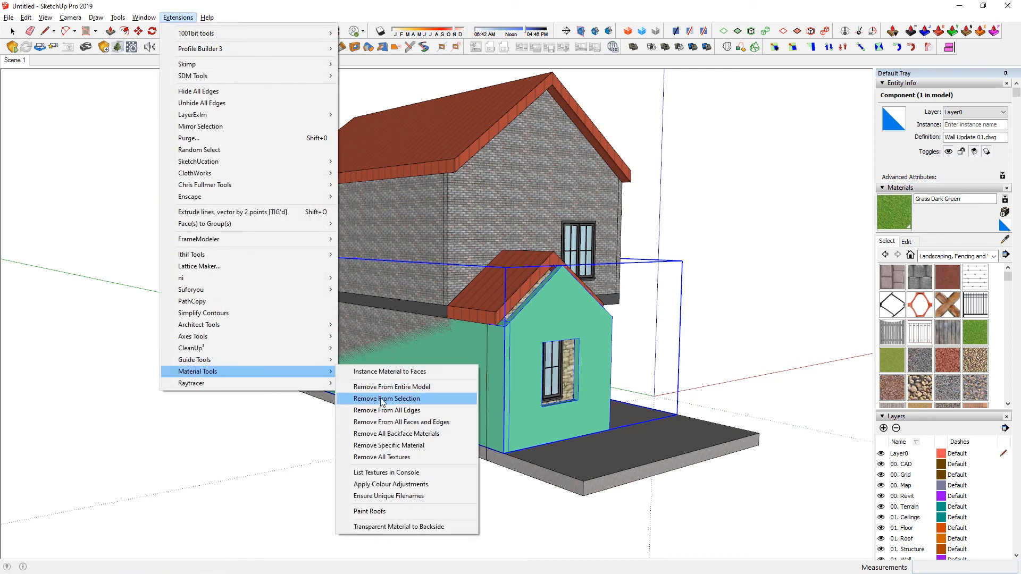
click(390, 414)
click(734, 322)
click(590, 337)
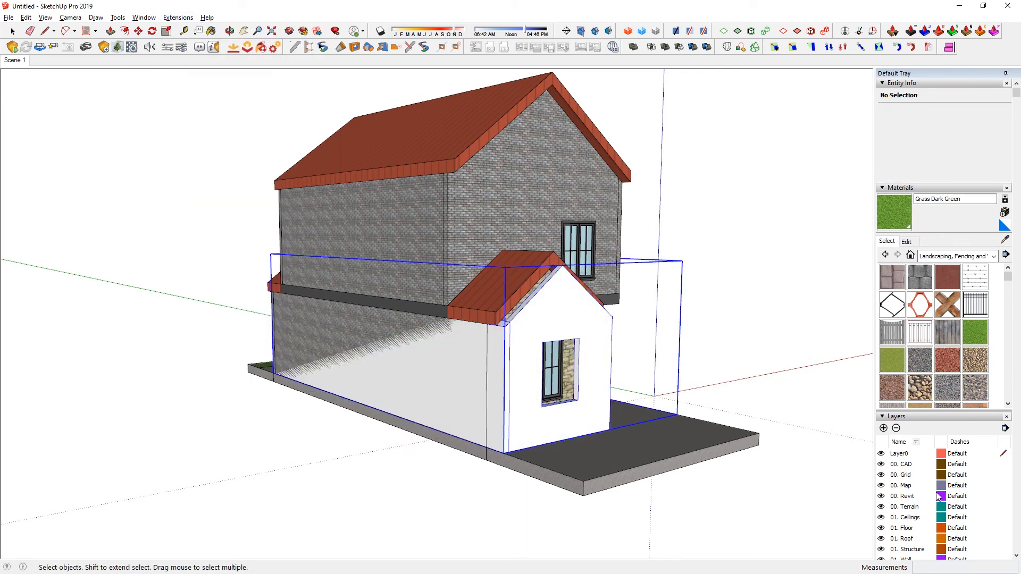
Delete the imported A-WALL and I-WALL layers, moving their contents to the default layer.
scroll(935, 468, down, 10)
scroll(935, 465, up, 10)
click(904, 373)
shift+click(910, 383)
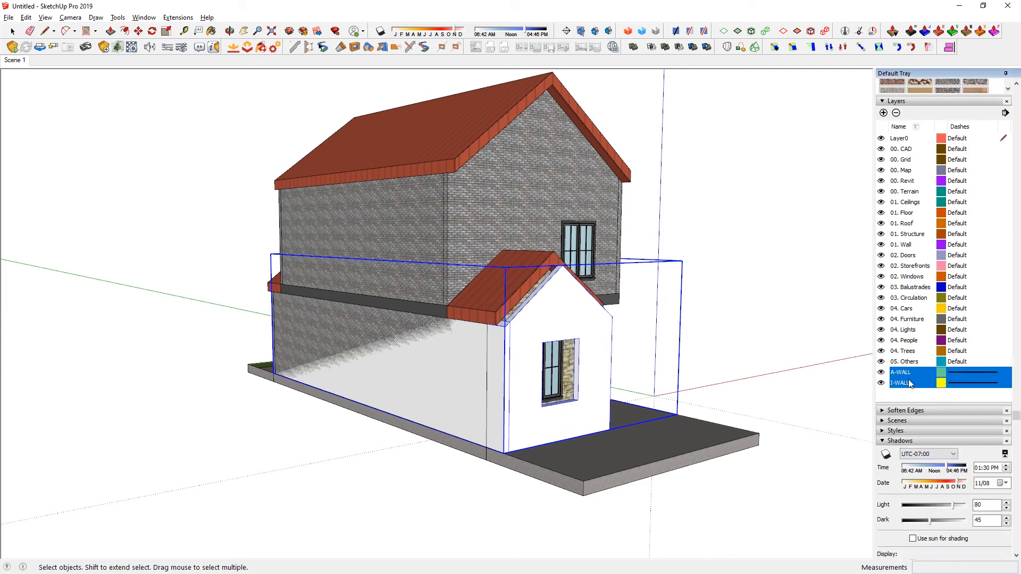
click(896, 113)
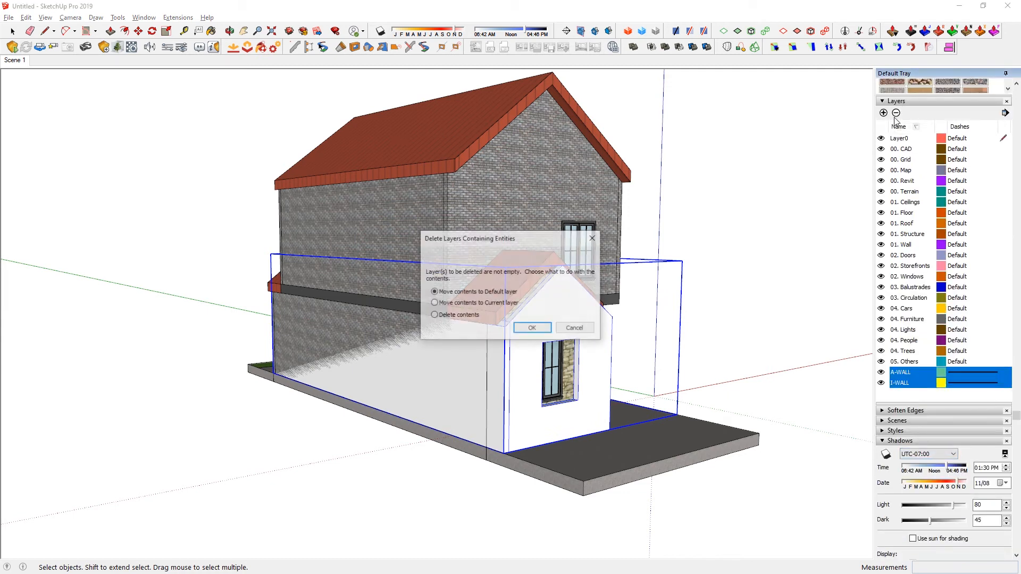
click(533, 330)
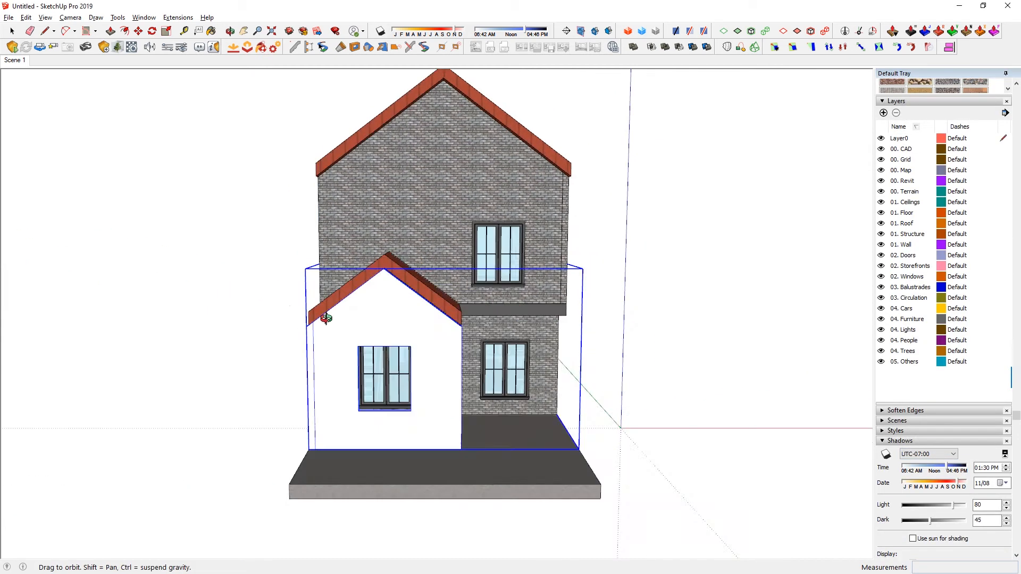
Sample the Brick Tumbled material from the existing house's brick wall.
middle_drag(404, 319, 479, 348)
key(b)
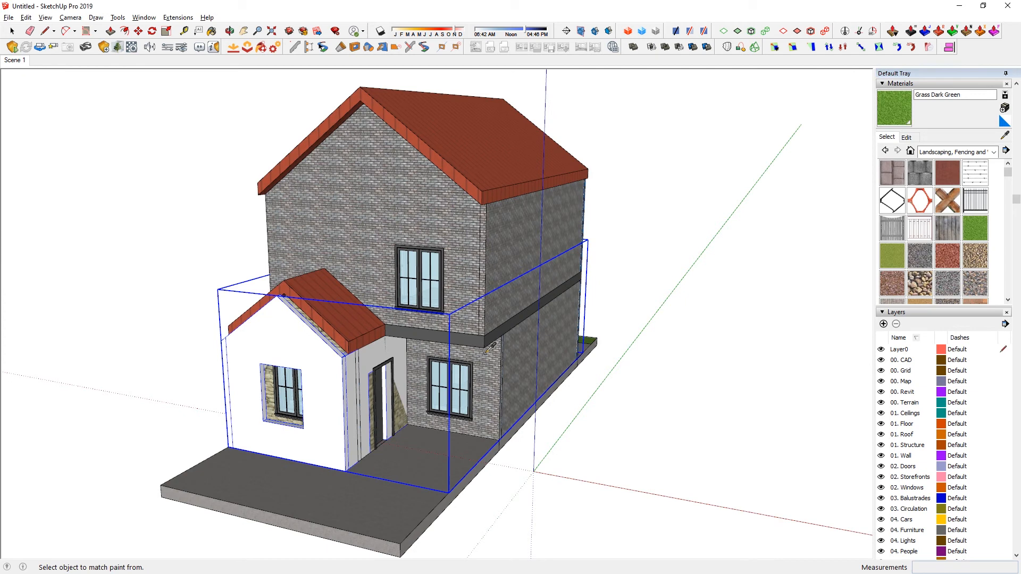
alt+click(485, 353)
middle_drag(333, 348, 290, 346)
key(space)
Cut the front gable wall, the entrance wall and the long stair-side wall out of the imported wall component.
double_click(290, 334)
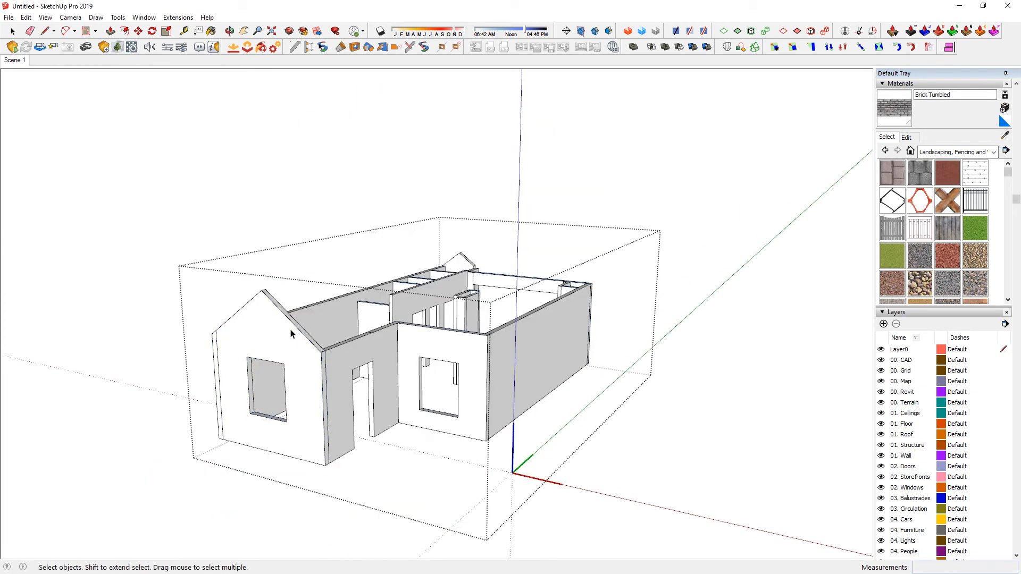
click(290, 351)
middle_drag(353, 382, 321, 353)
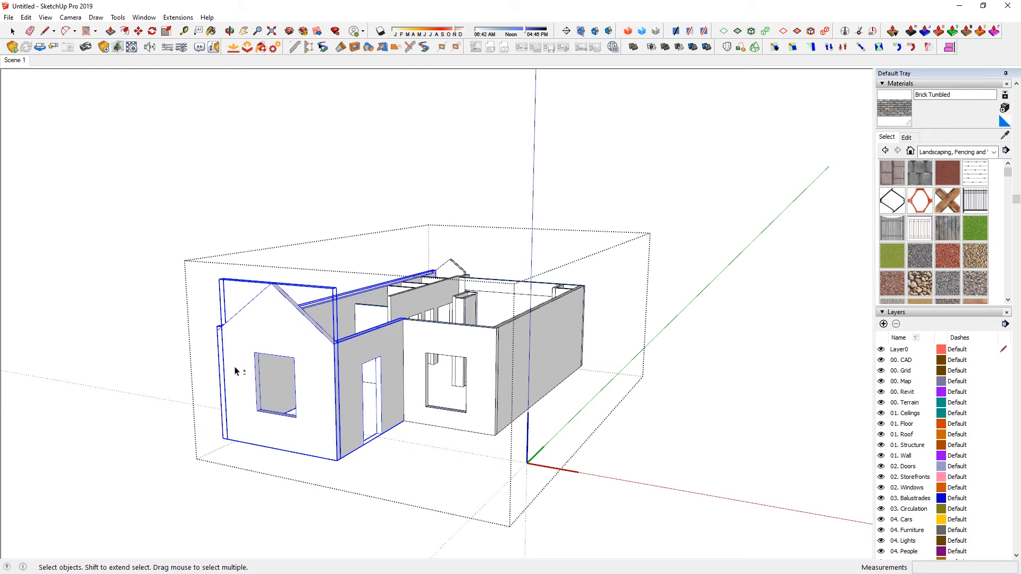
middle_drag(235, 364, 381, 342)
key(ctrl+x)
Move the leftover imported wall component clear of the house and delete it.
middle_drag(493, 334, 486, 278)
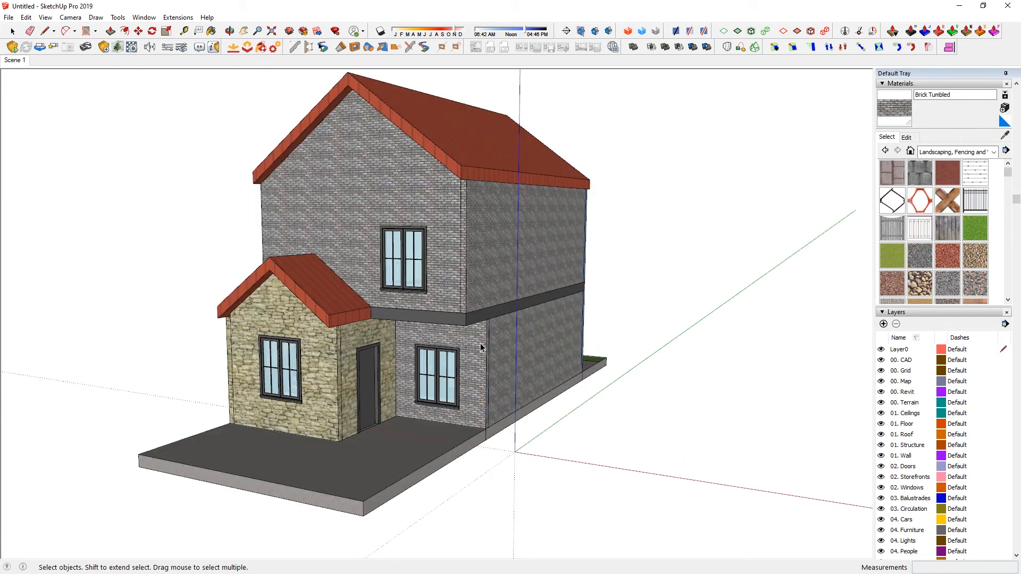
key(ctrl+v)
click(723, 377)
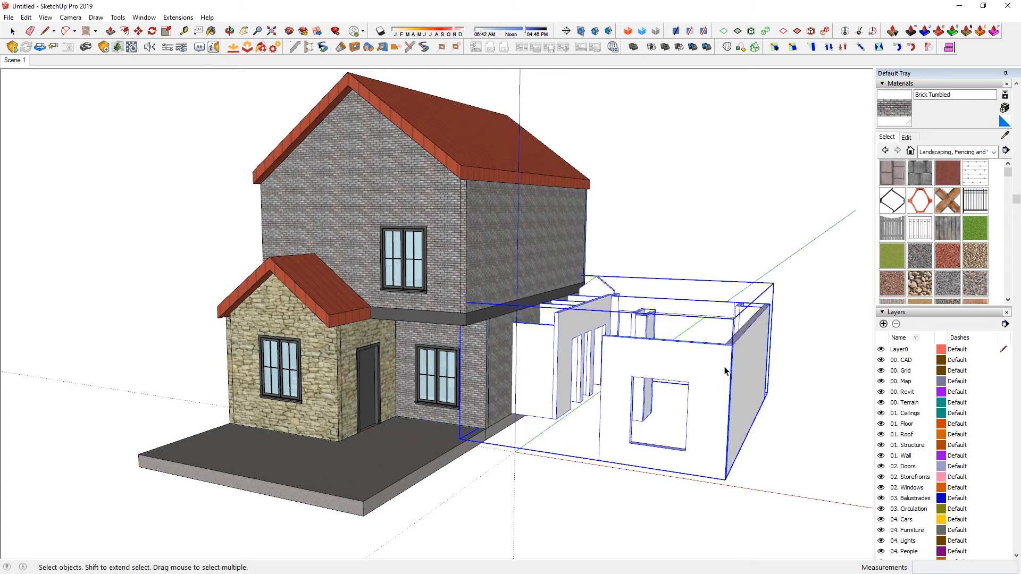
key(Delete)
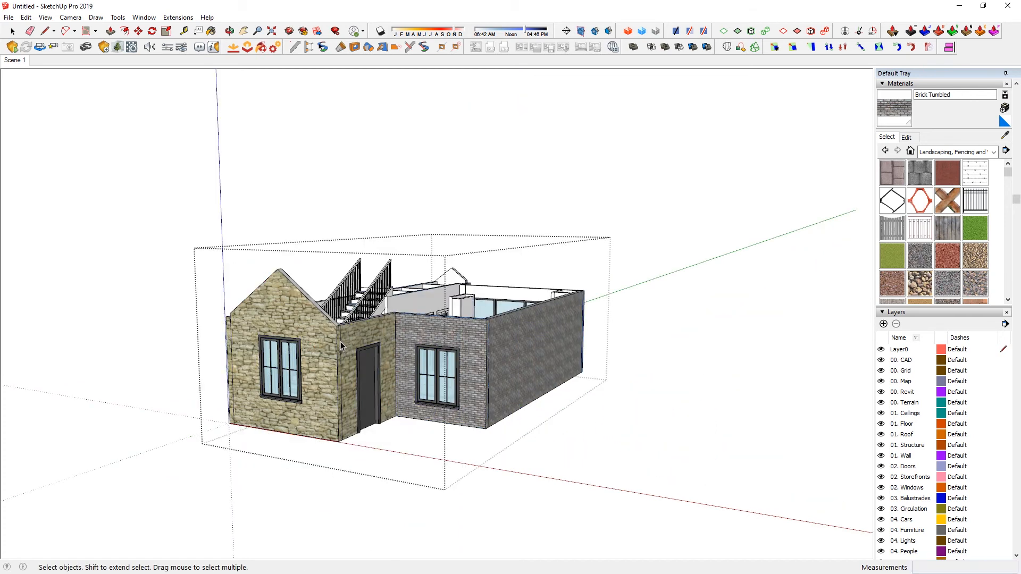
Replace the existing ground floor's front gable, entrance and stair-side walls with the cut updated walls, pasted in place.
middle_drag(341, 341, 319, 372)
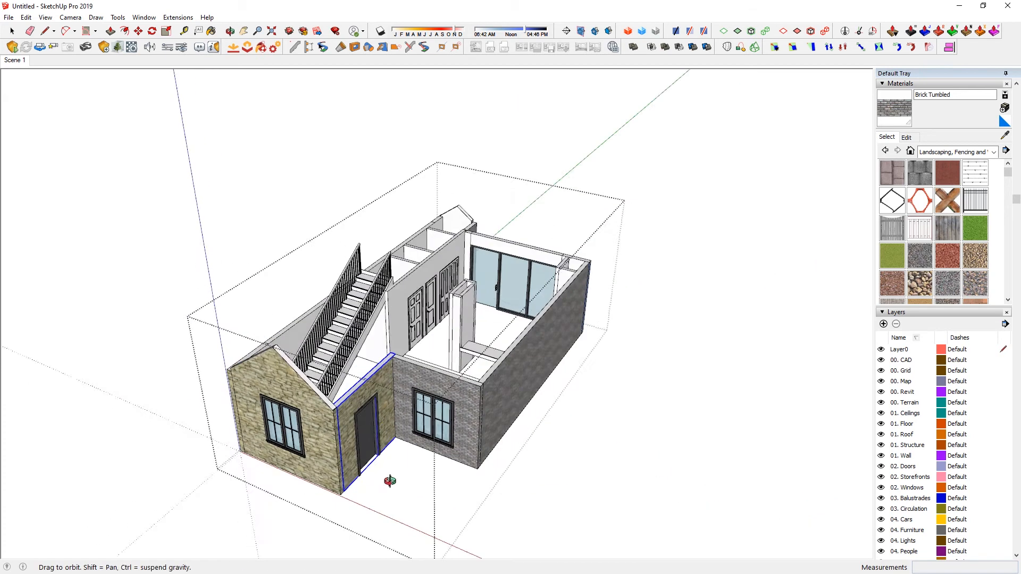
click(297, 399)
key(Delete)
click(250, 368)
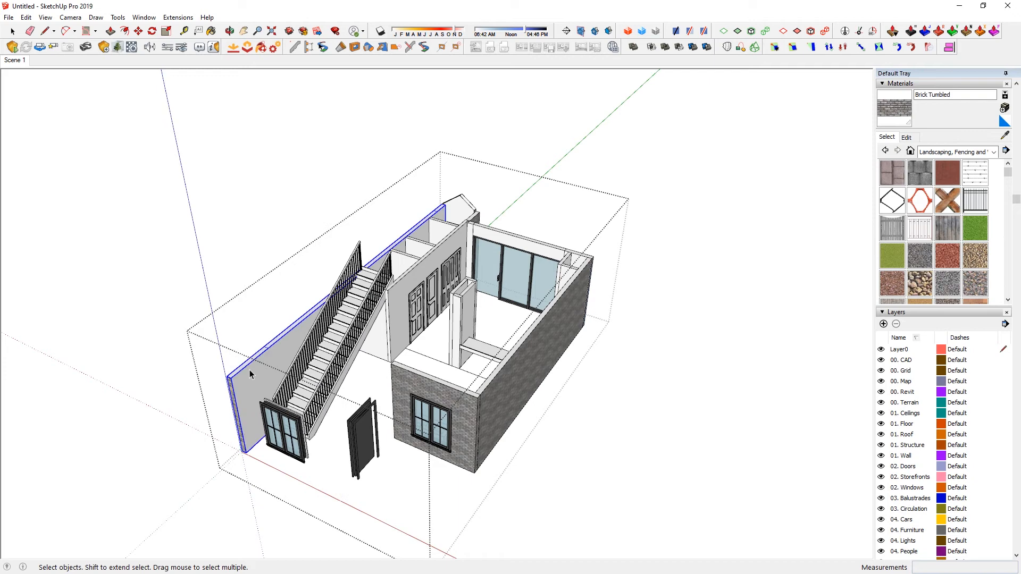
key(Delete)
key(ctrl+shift+v)
Move the front window from its old position into the opening of the new gable wall.
middle_drag(244, 447, 368, 308)
click(312, 447)
scroll(308, 447, up, 3)
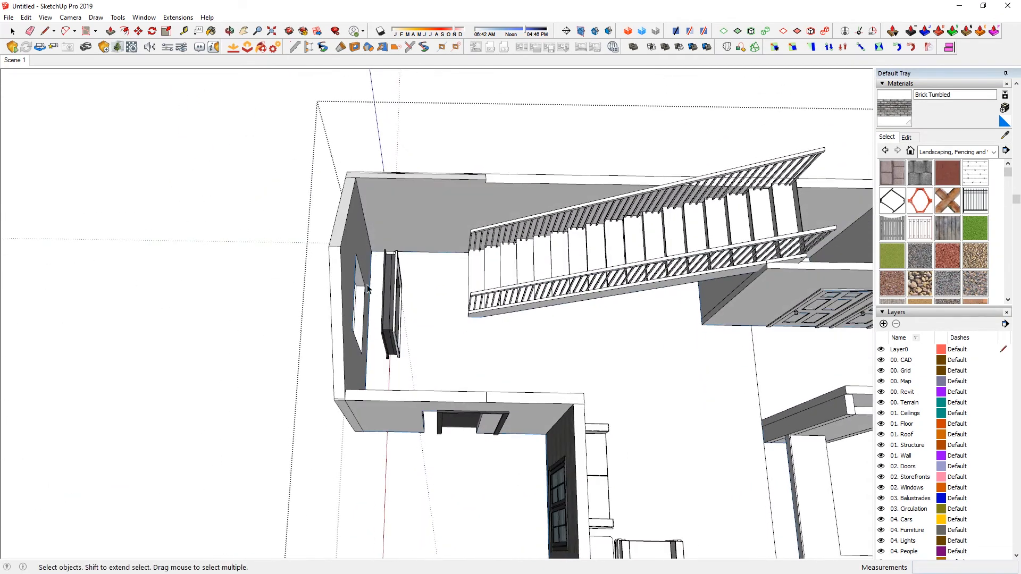
drag(426, 373, 425, 373)
middle_drag(380, 346, 371, 298)
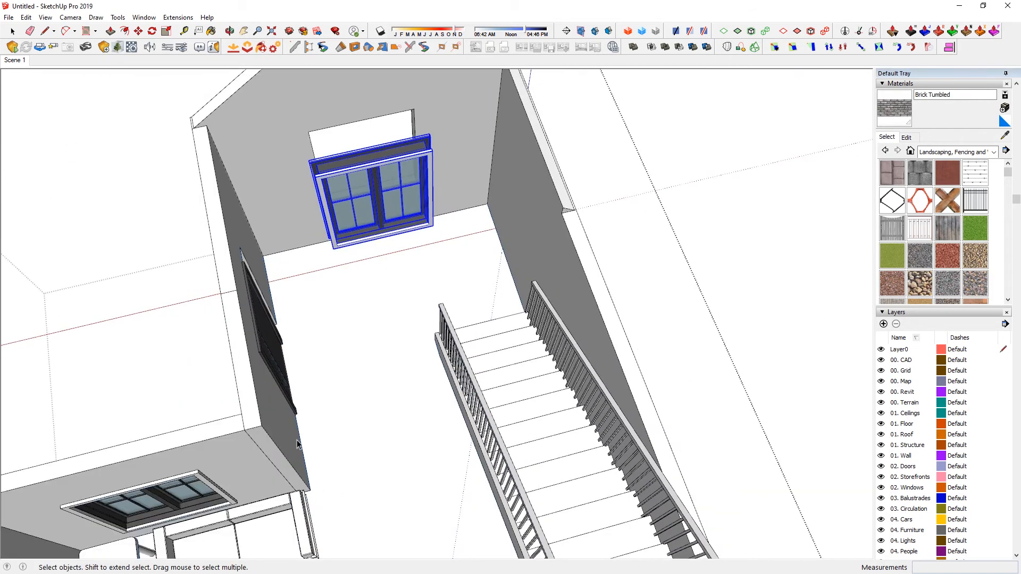
key(m)
scroll(324, 194, up, 4)
click(311, 159)
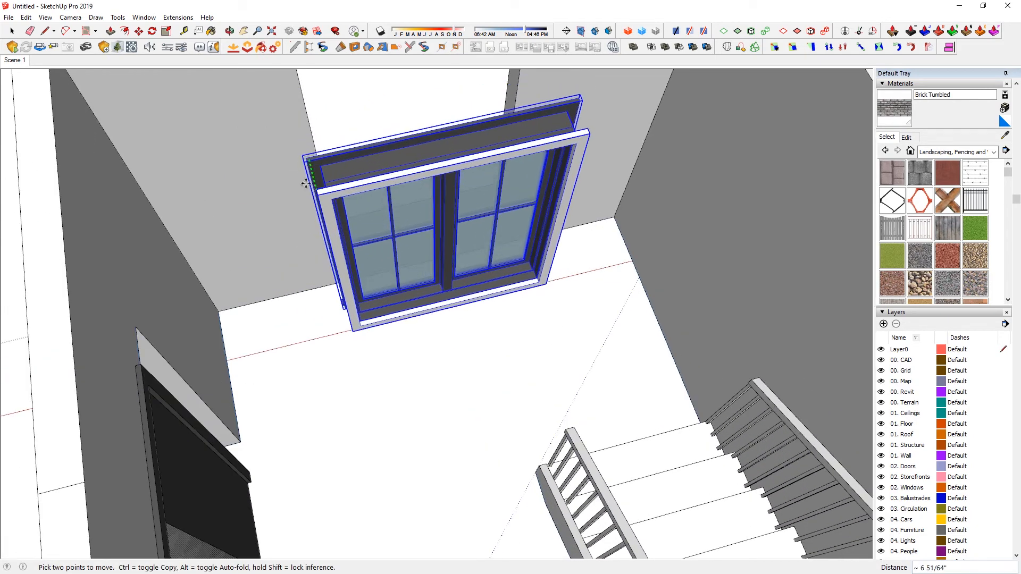
middle_drag(178, 141, 376, 292)
key(space)
Paint the exterior face of the new entrance wall with Brick Tumbled.
scroll(787, 331, down, 8)
mouse_move(570, 269)
middle_down()
mouse_move(242, 305)
mouse_move(260, 304)
middle_up()
key(b)
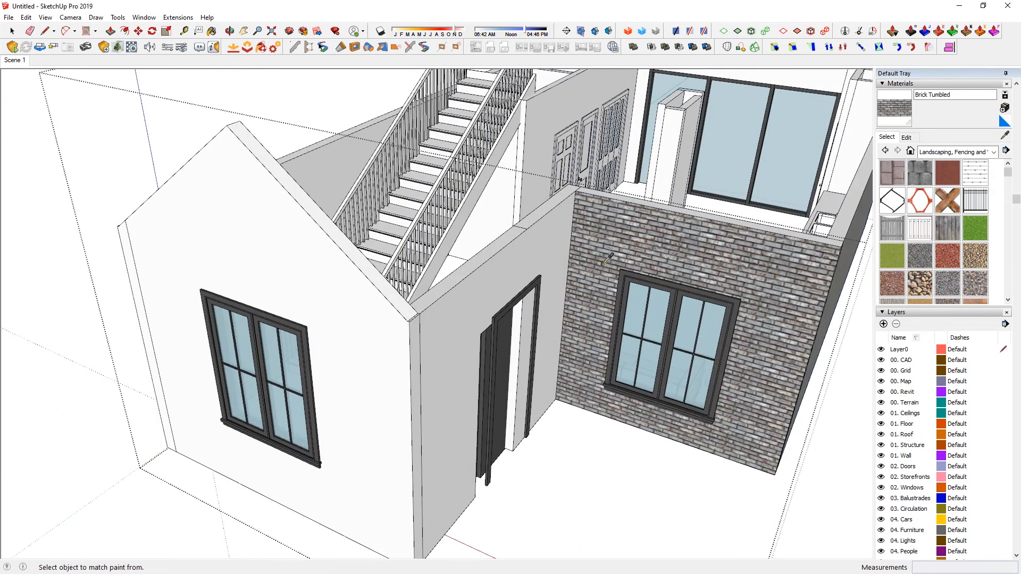
key(space)
double_click(535, 251)
key(b)
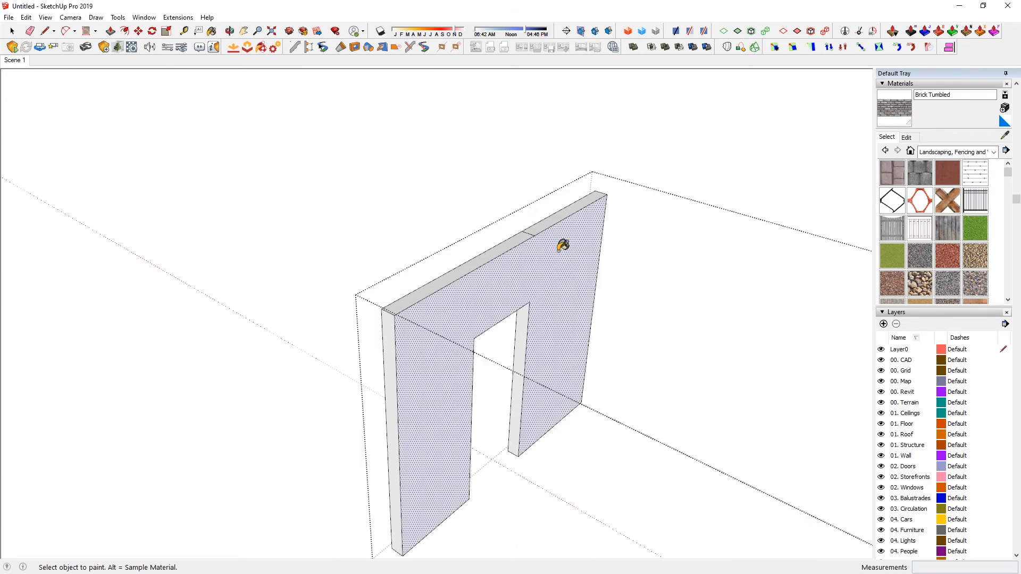
click(554, 240)
Paint the new front gable wall's exterior faces with Brick Tumbled.
key(space)
key(Escape)
double_click(377, 335)
key(b)
click(382, 327)
click(373, 330)
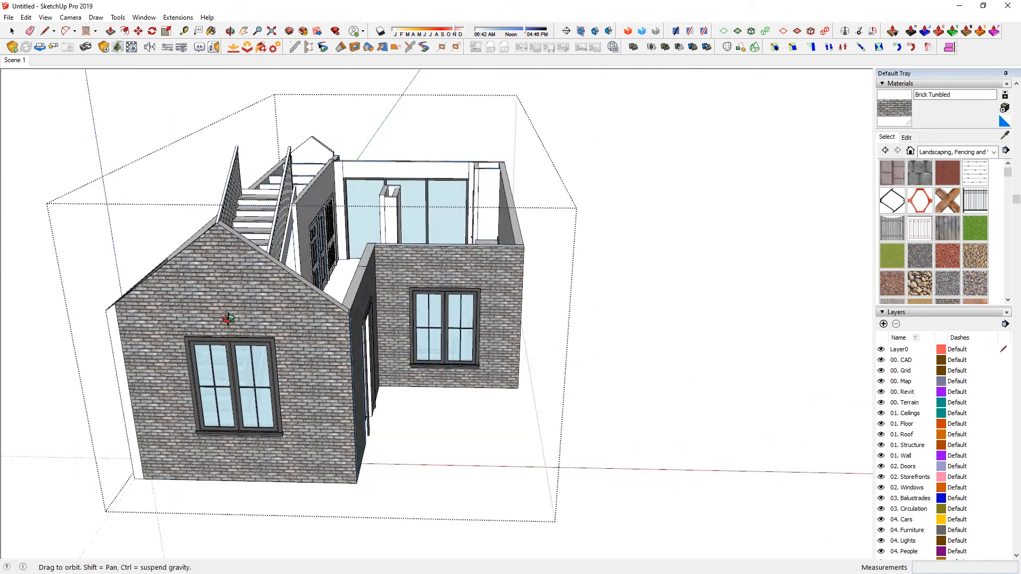
Paint the exterior faces of the entrance wall and the front gable wall with Stone Coursed Rough.
drag(228, 319, 662, 290)
key(space)
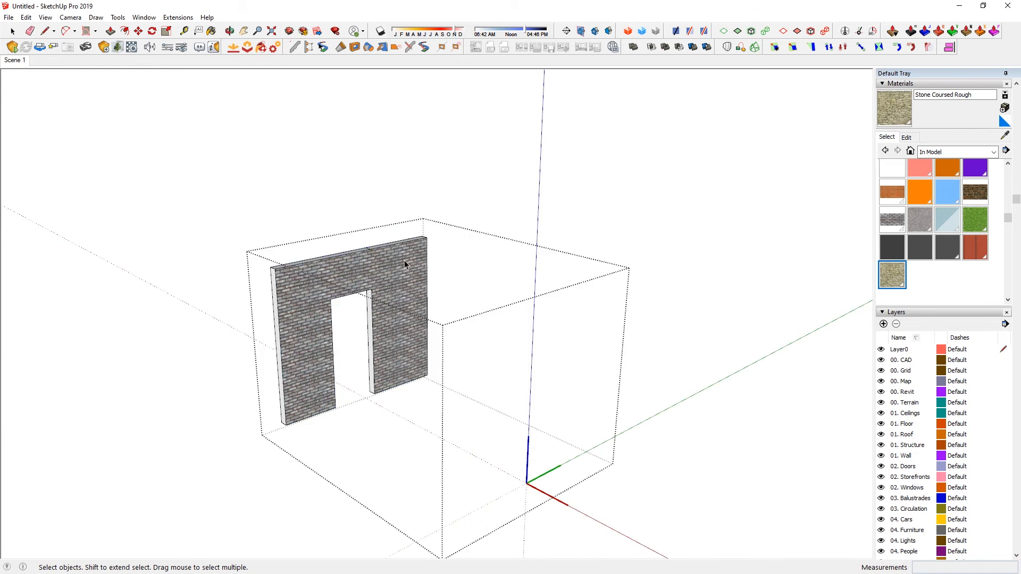
key(b)
click(402, 263)
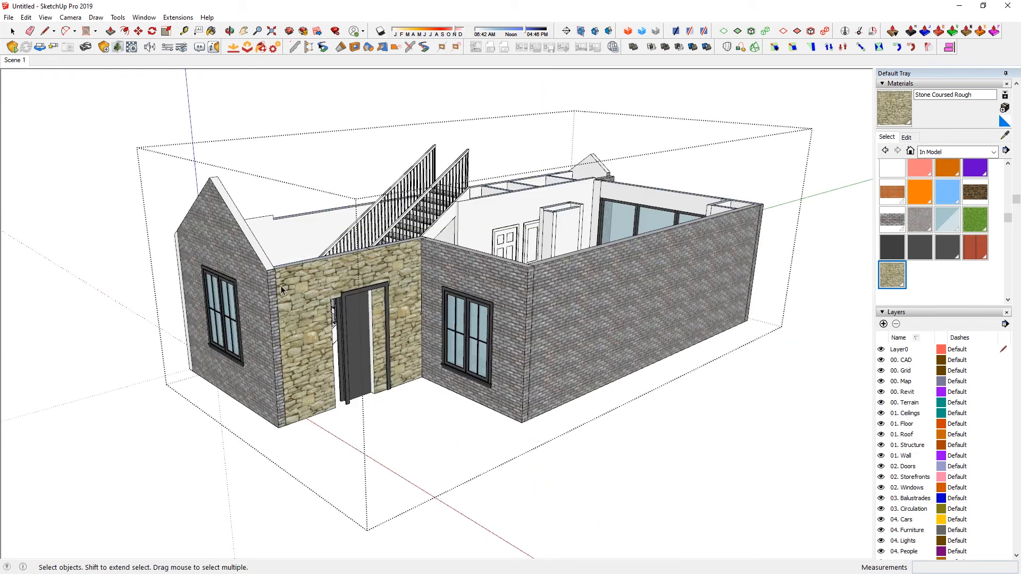
click(258, 282)
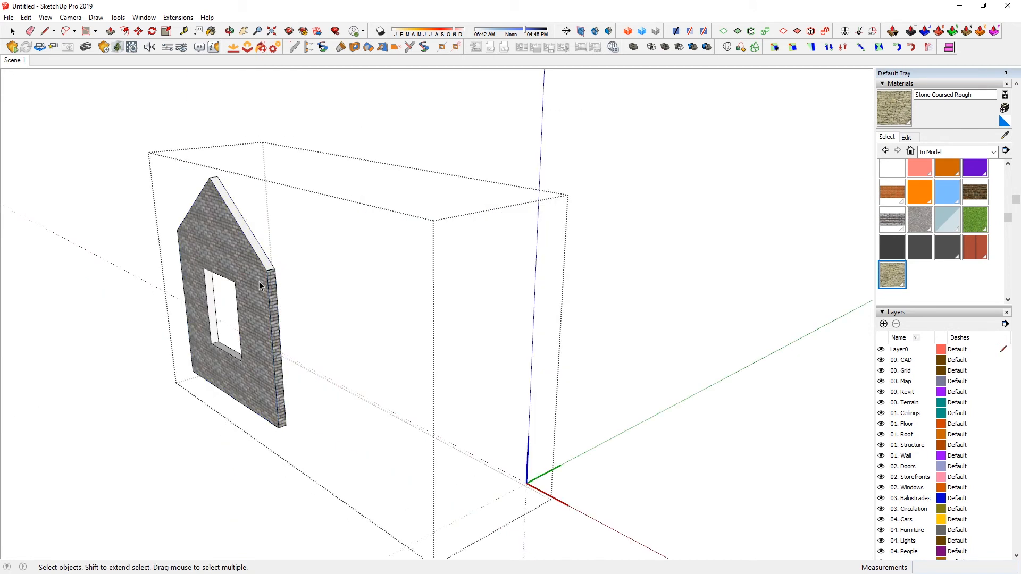
key(b)
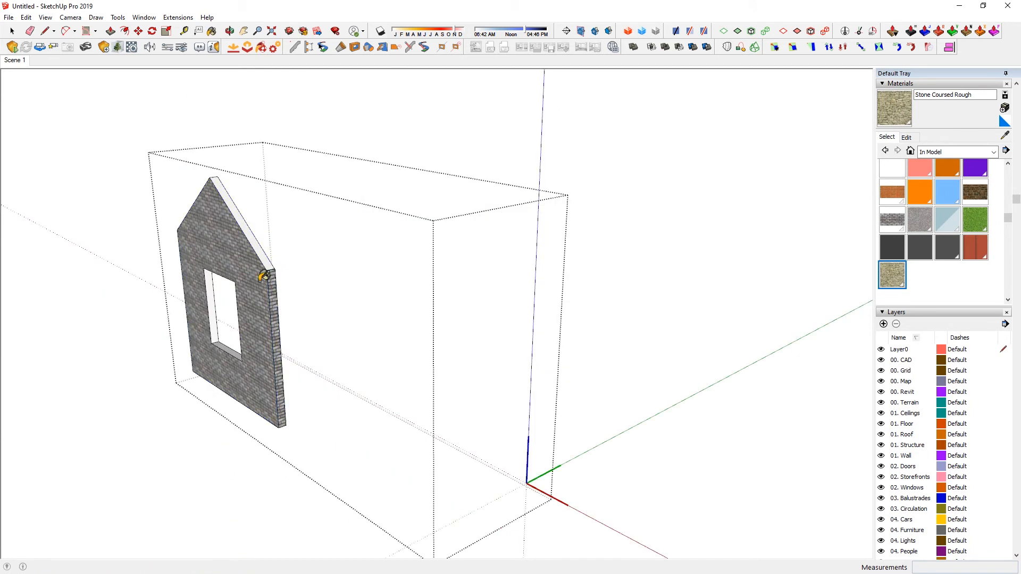
click(259, 282)
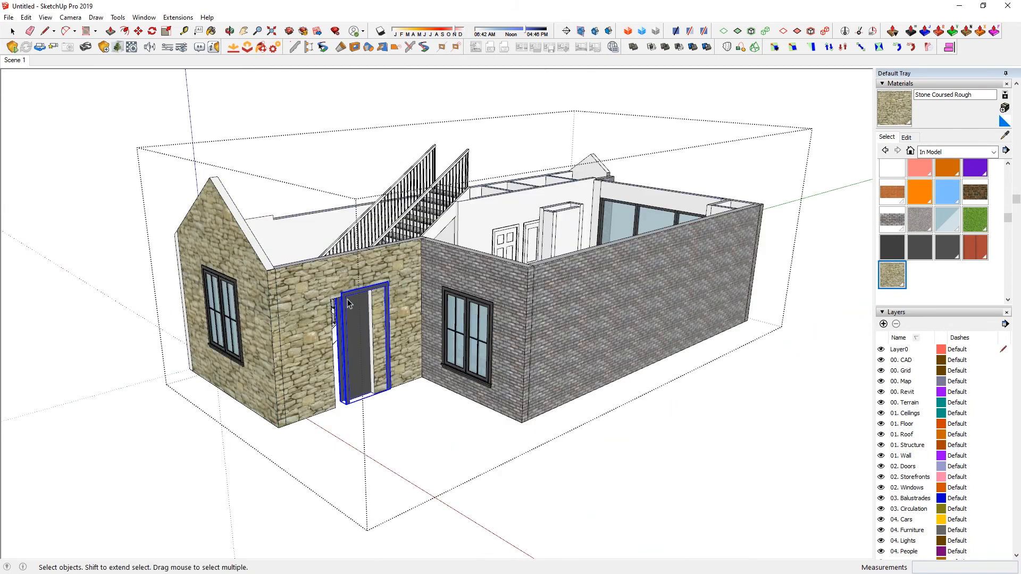
Move the front door about 1' so that it fits the entrance wall's opening.
key(o)
key(space)
scroll(340, 322, up, 8)
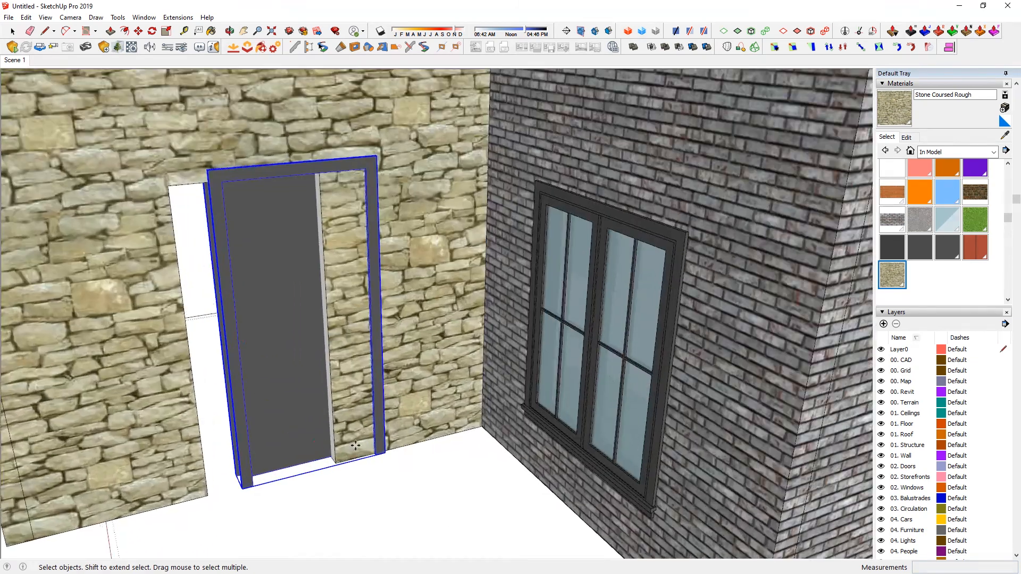
key(m)
drag(374, 451, 319, 452)
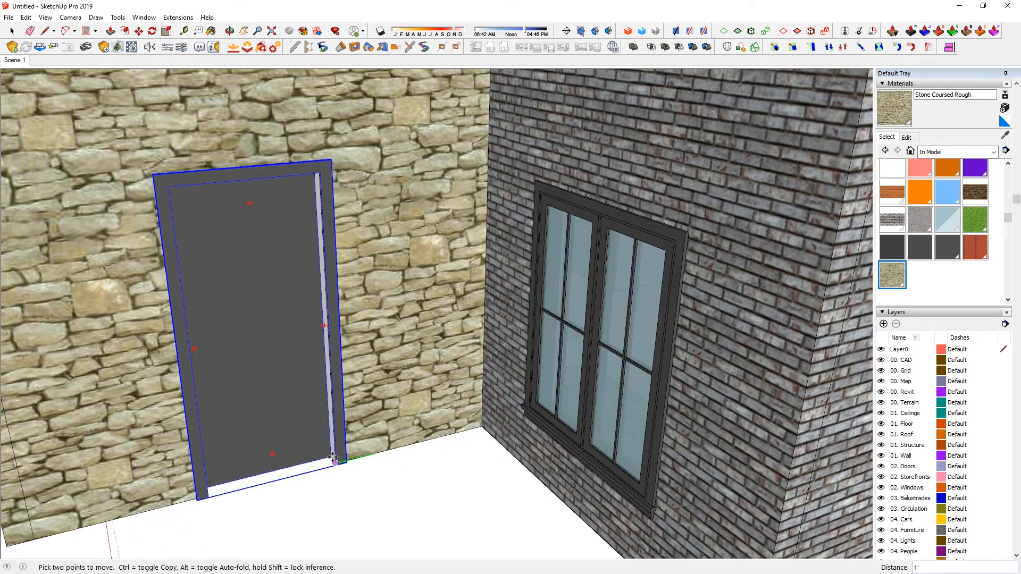
key(space)
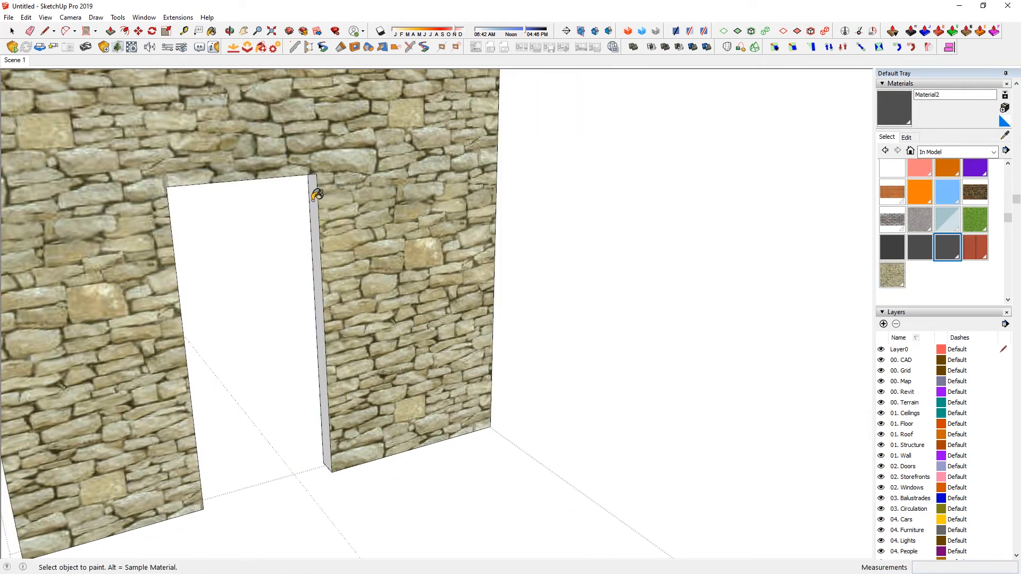
Paint the jambs and head of the entrance wall's door opening with the dark grey Material2.
click(317, 194)
middle_drag(317, 194, 315, 80)
click(263, 180)
click(227, 189)
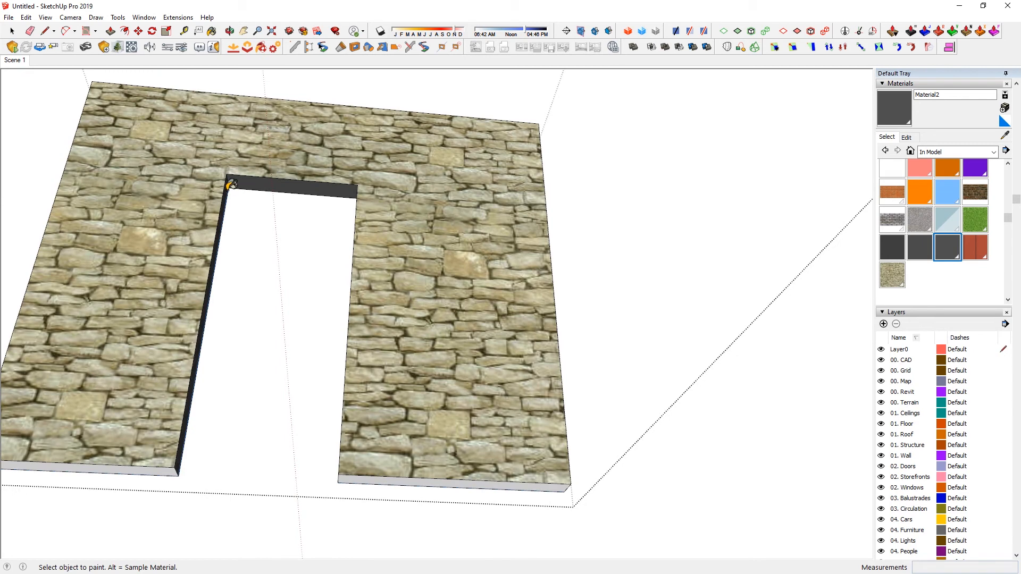
middle_drag(229, 184, 233, 184)
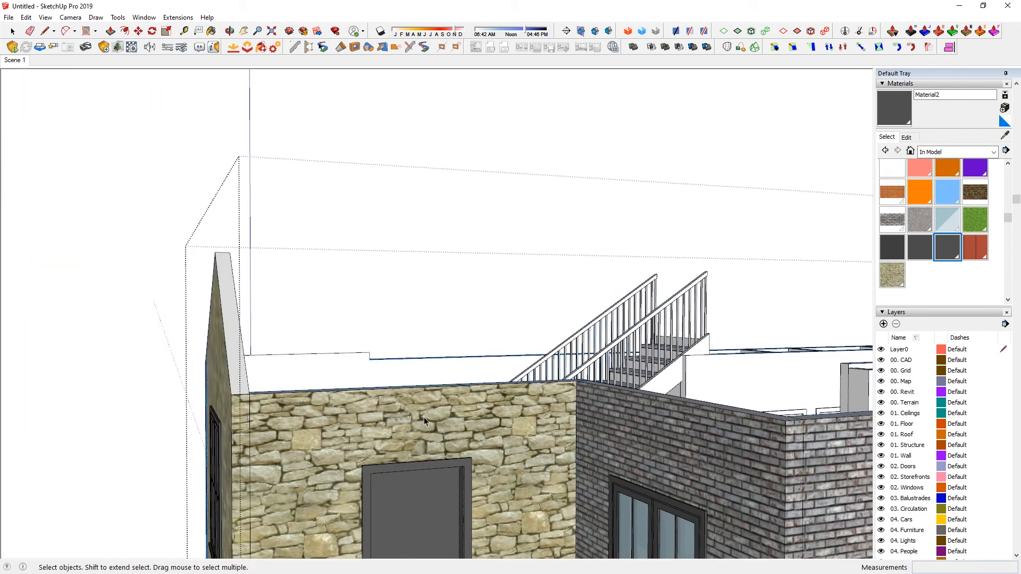
Extend the front roof's gable end forward past the new front wall using Push/Pull.
middle_drag(424, 420, 474, 376)
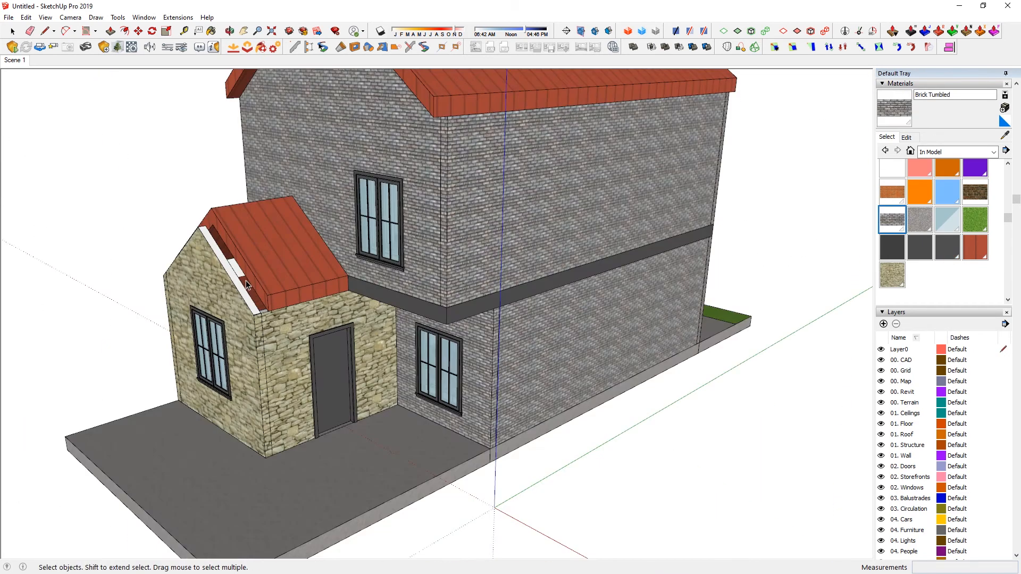
click(253, 279)
double_click(253, 279)
double_click(253, 275)
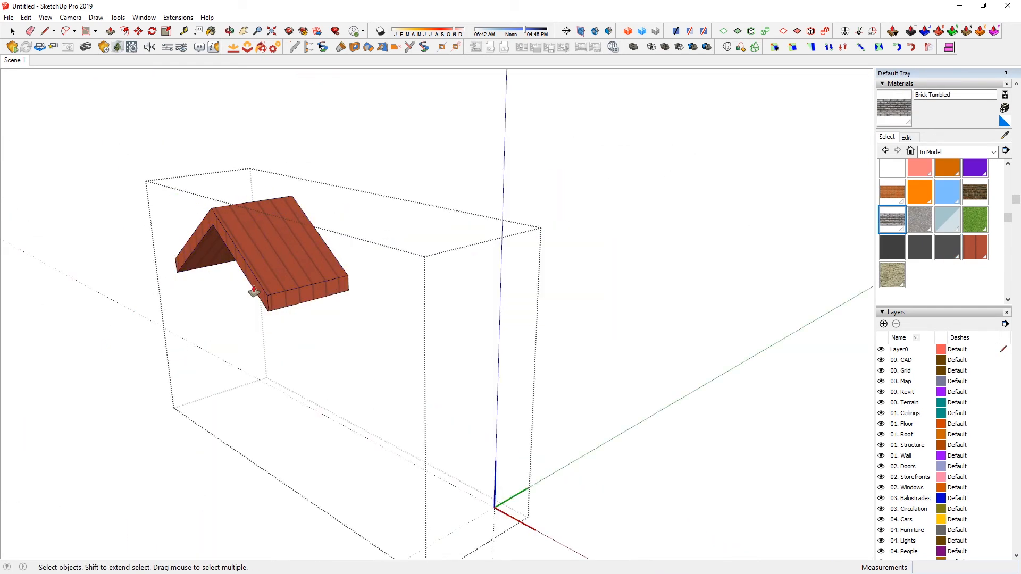
click(258, 290)
drag(257, 290, 217, 296)
key(space)
key(Escape)
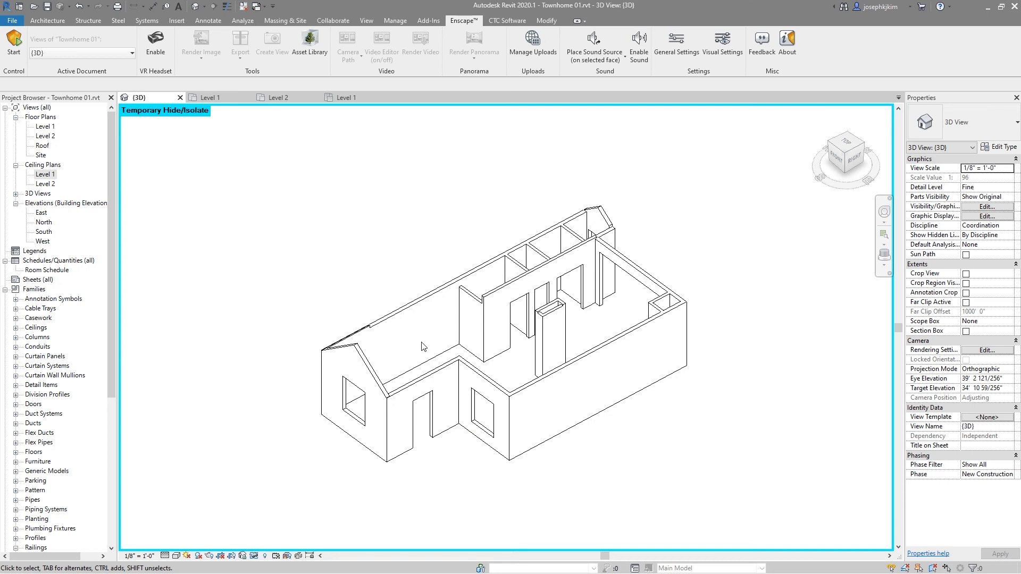
Switch to Revit, reset the temporary isolation, and isolate only the small front gable roof in the 3D view.
shift+middle_drag(374, 429, 267, 438)
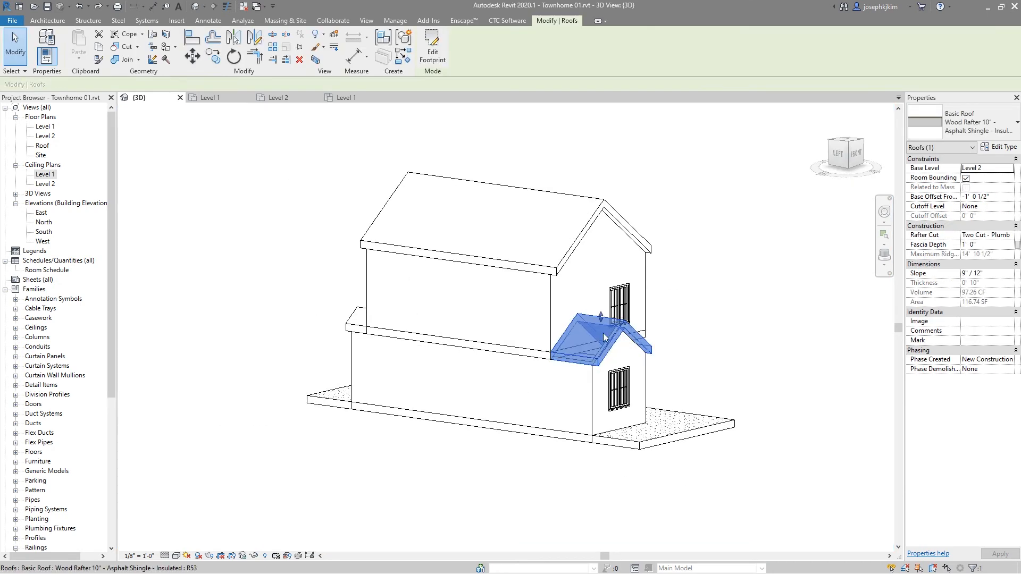
key(Escape)
click(617, 345)
click(724, 332)
click(620, 345)
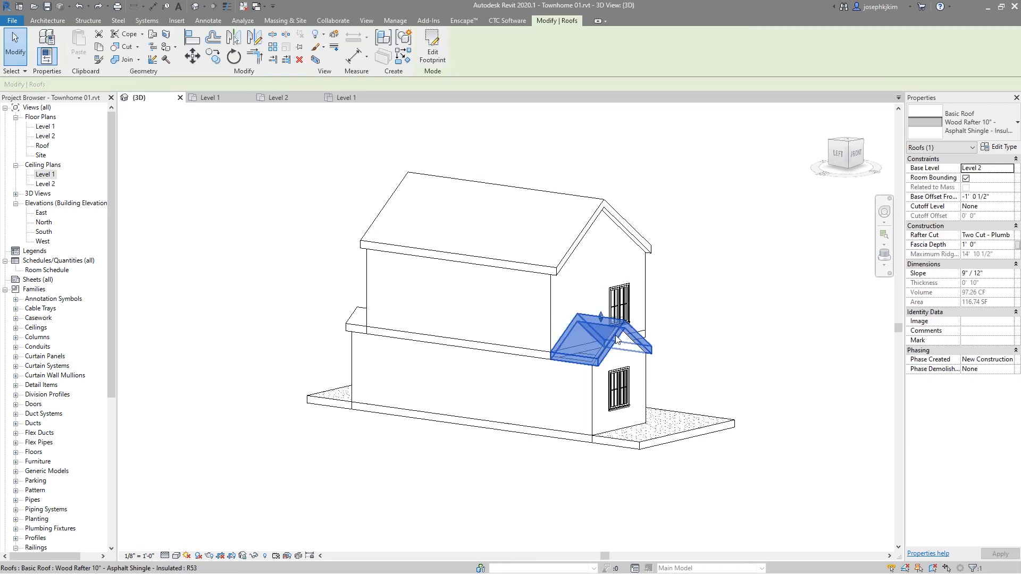
click(253, 556)
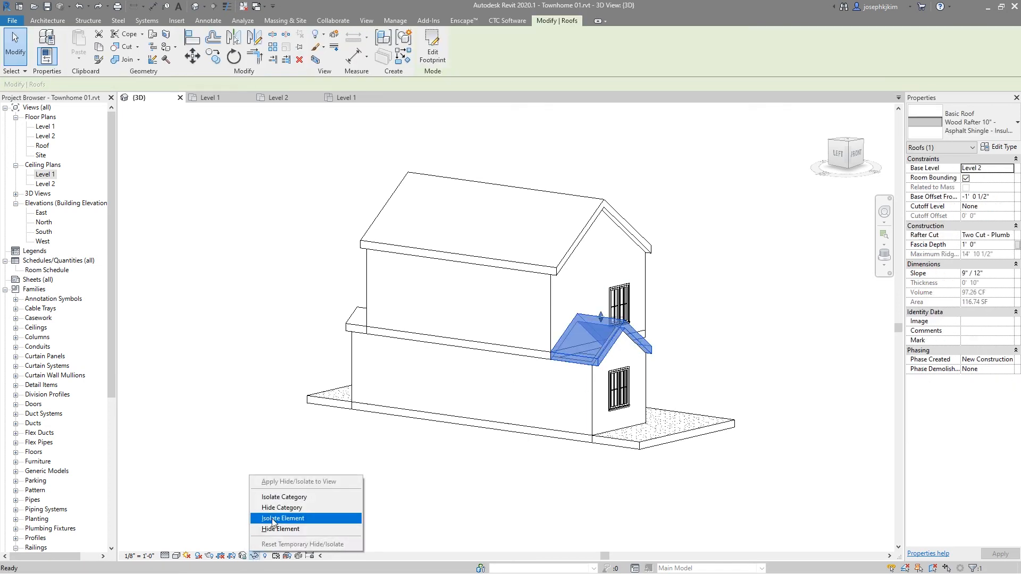
click(297, 498)
click(477, 500)
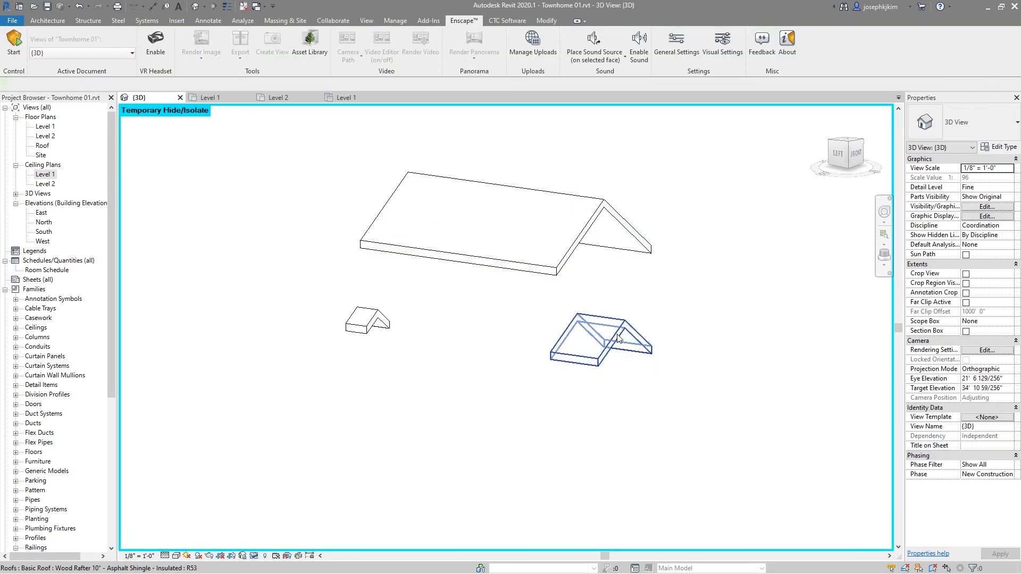
click(596, 343)
click(255, 555)
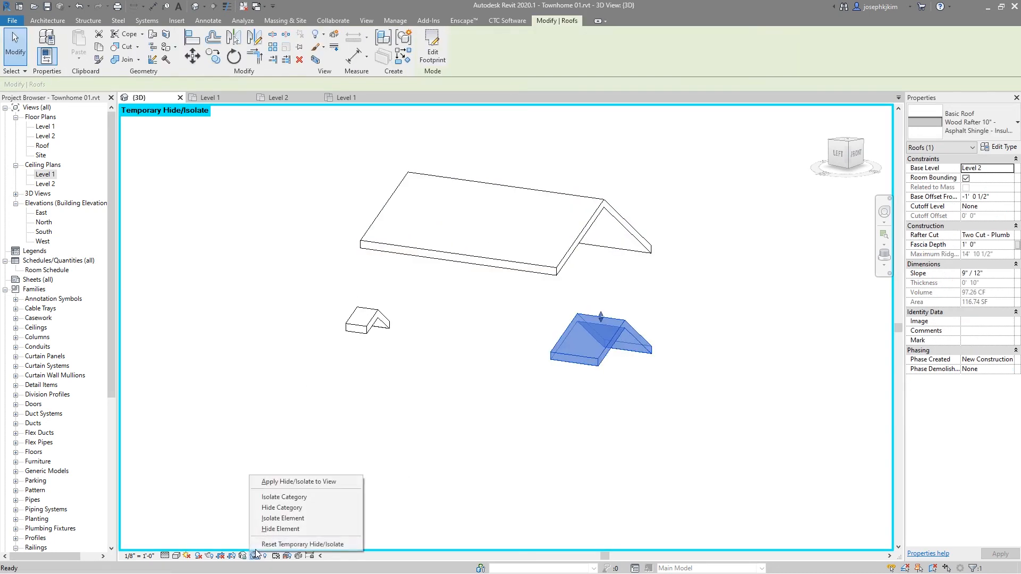
click(281, 519)
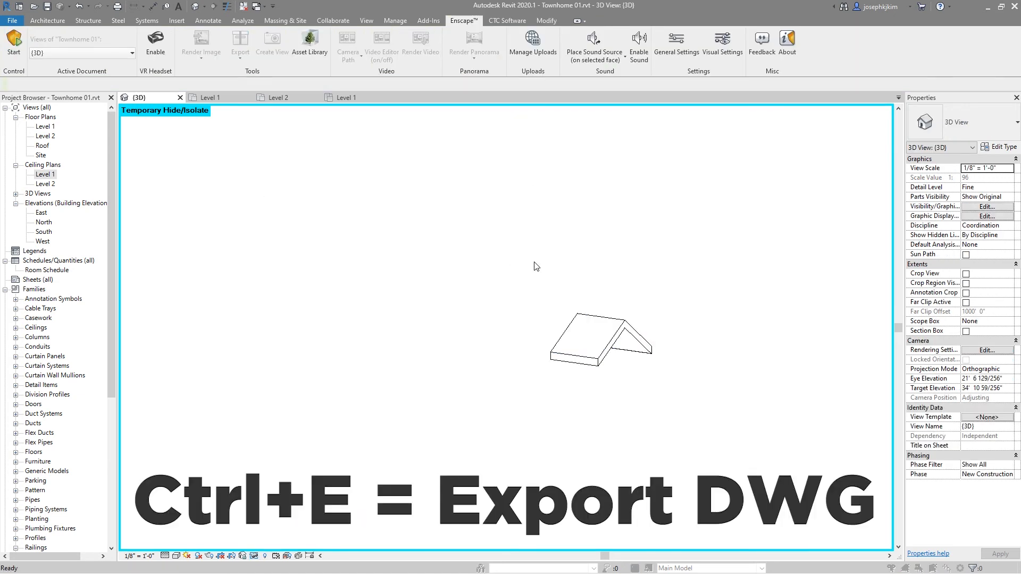
Export the isolated front roof to the Desktop as an AutoCAD 2018 DWG named Roof Update 01.
key(ctrl+e)
click(562, 419)
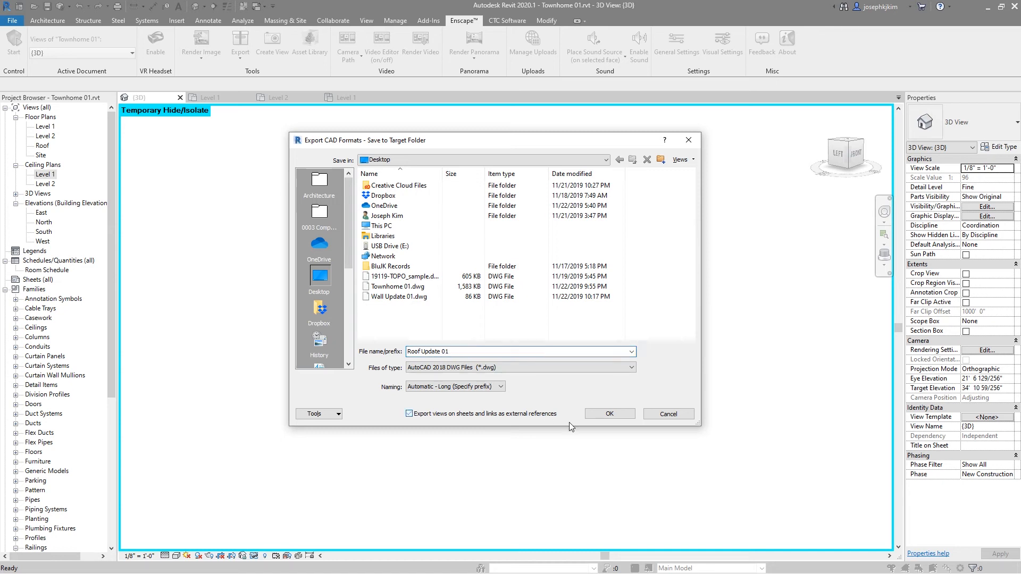
click(609, 413)
Switch to SketchUp and import the exported roof DWG into the townhome model.
key(alt+Tab)
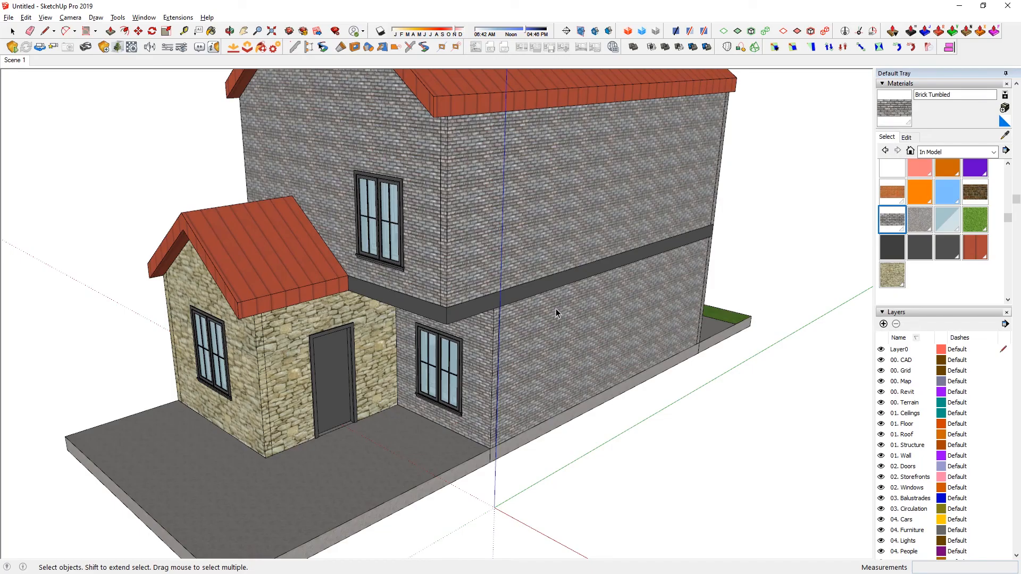
key(ctrl+i)
click(594, 250)
double_click(594, 250)
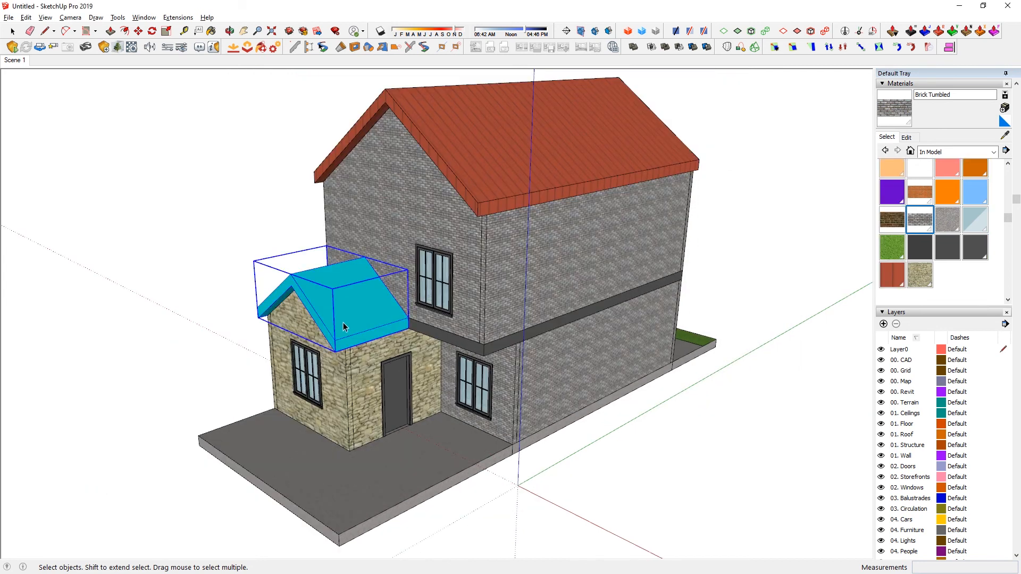
Replace the old front roof with the imported one, placing it in the same position inside the existing roof group.
key(Delete)
click(340, 326)
key(Delete)
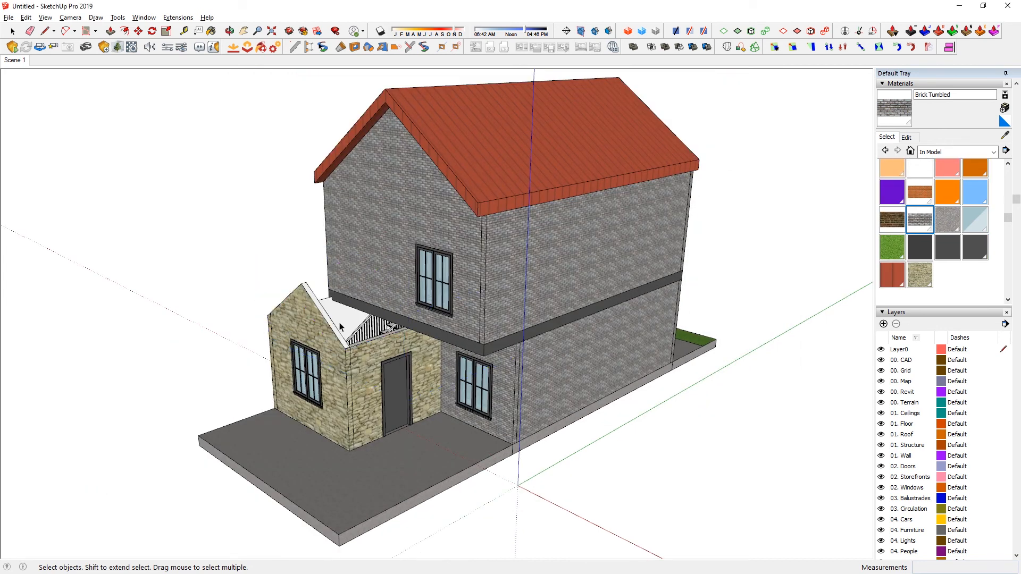
key(ctrl+z)
double_click(340, 323)
key(Delete)
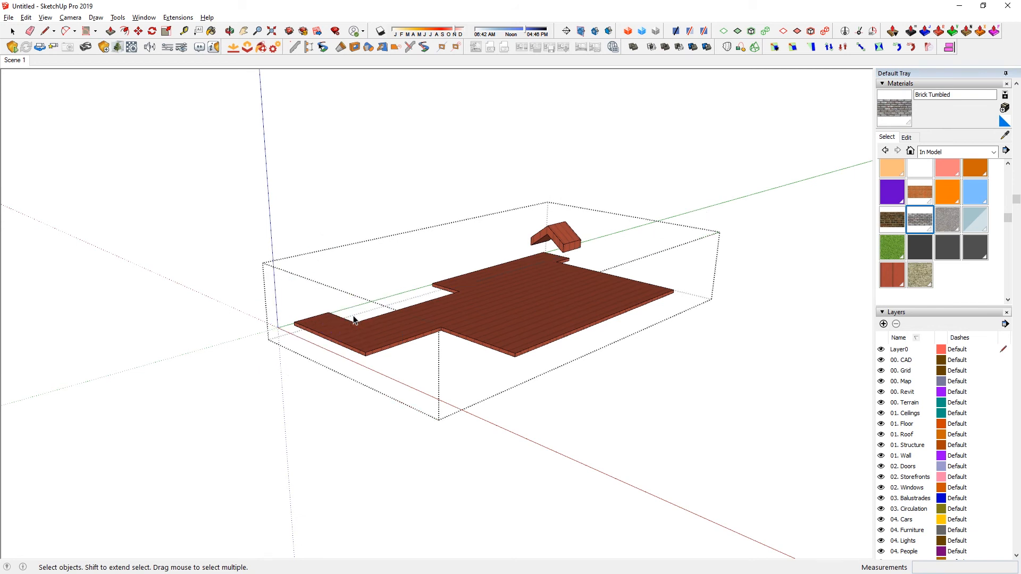
key(Escape)
key(ctrl+z)
click(365, 318)
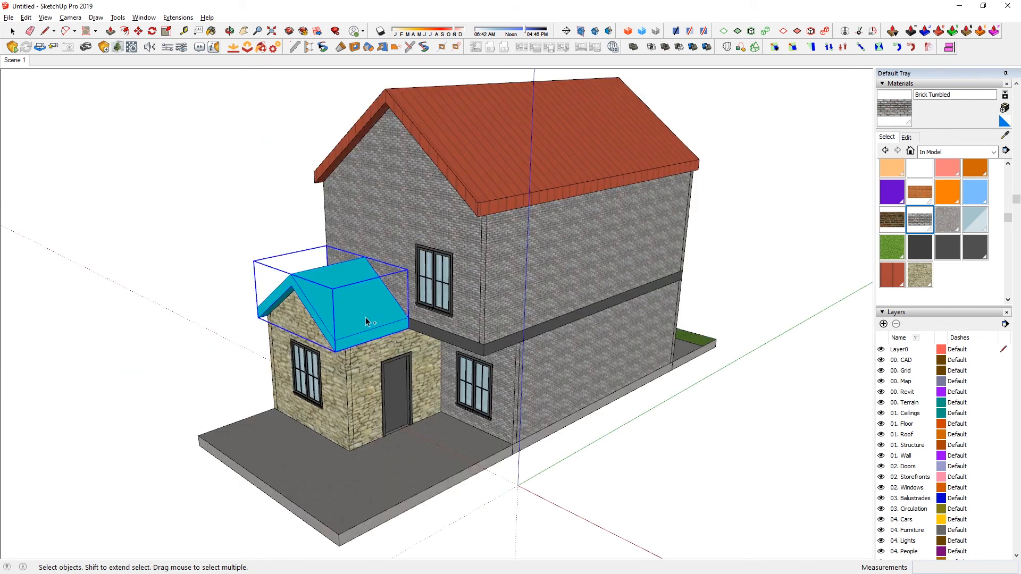
key(Delete)
key(ctrl+z)
Remove the imported roof's cyan material with Material Tools and sample the red Roofing Metal Standing Seam material from the roof.
key(alt+x)
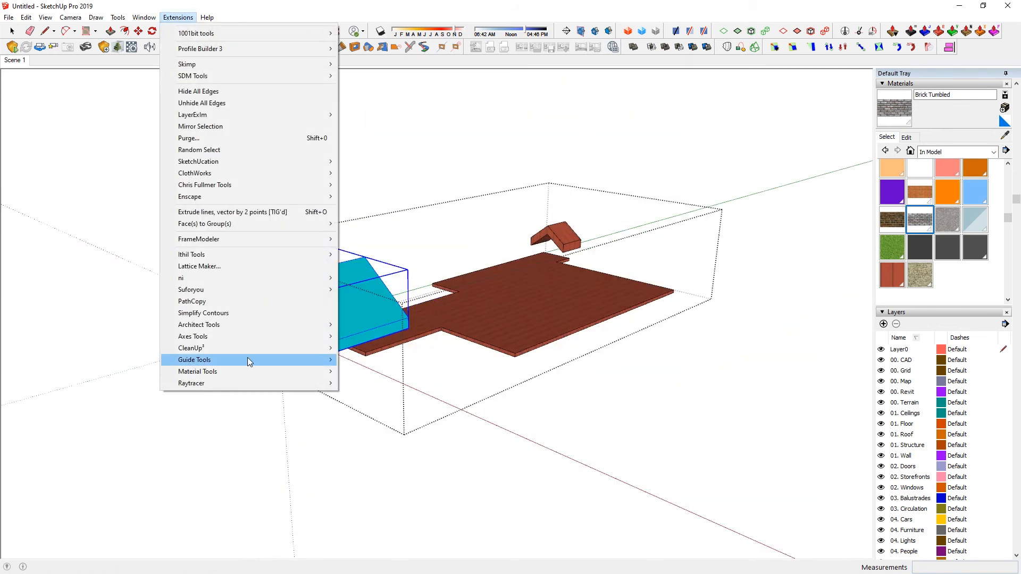
mouse_move(250, 370)
click(402, 398)
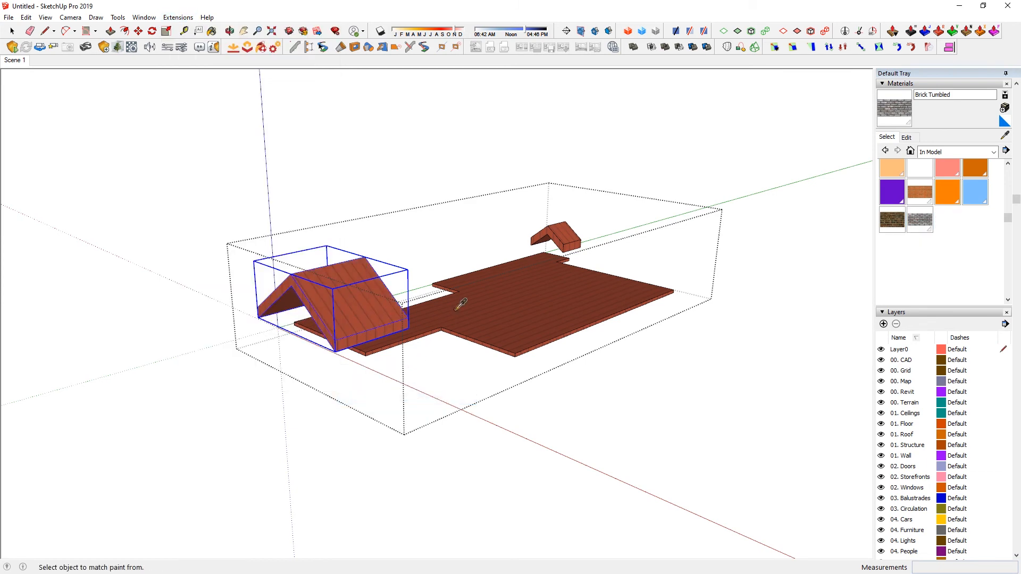
alt+click(394, 292)
key(Escape)
drag(394, 292, 190, 281)
middle_drag(190, 281, 553, 352)
Save the SketchUp model to the Desktop as Townhome 01.
click(13, 19)
click(38, 79)
click(399, 257)
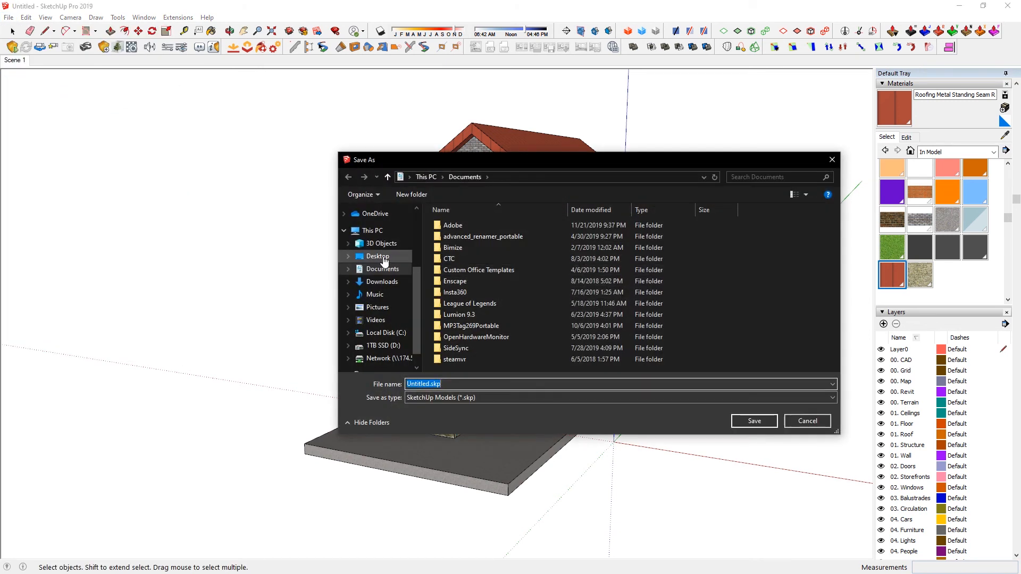
text(Townhome 01)
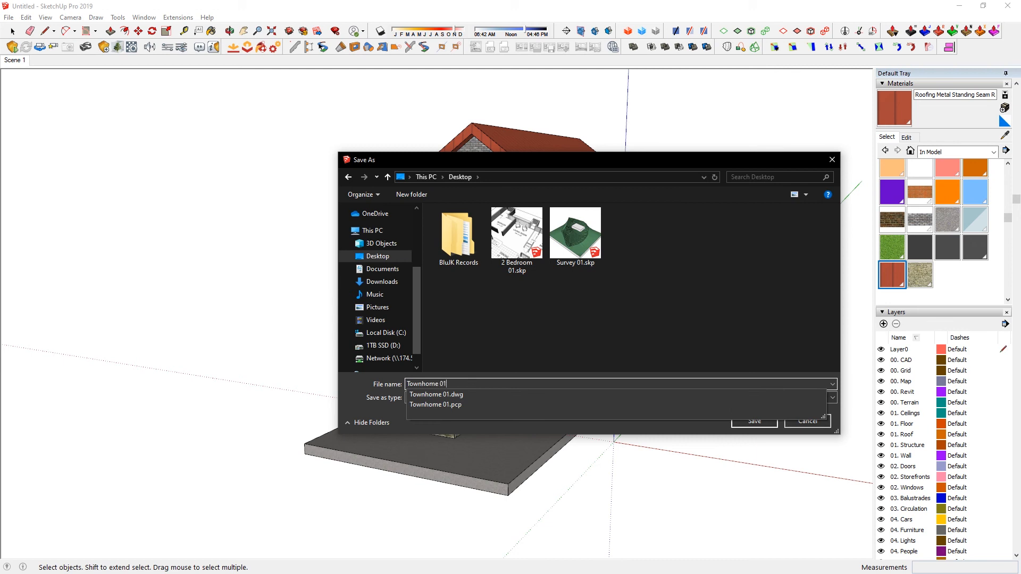
click(754, 422)
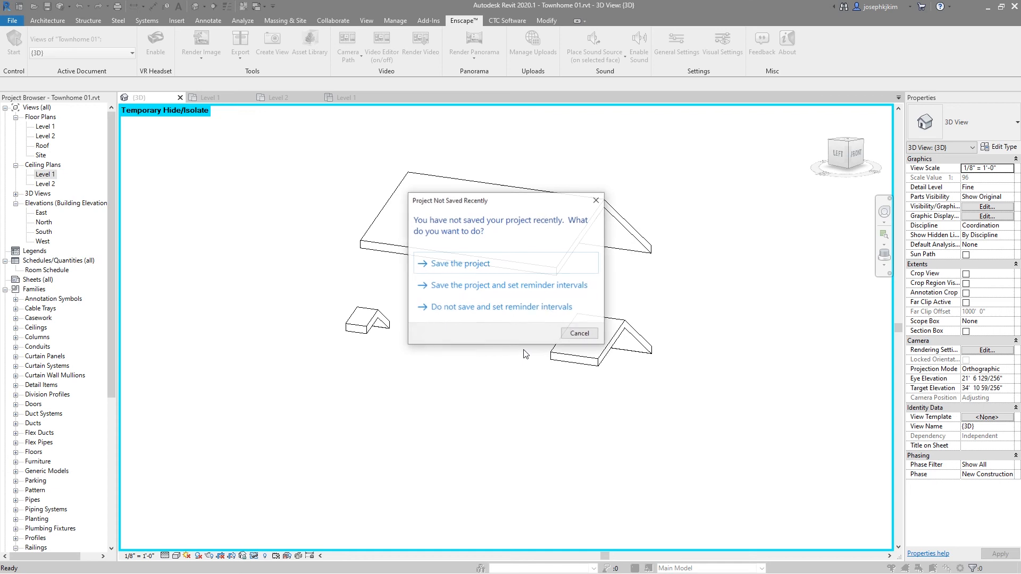
Switch to Revit, restore all hidden elements, and display the 3D view in the Realistic visual style with shadows.
key(Escape)
key(h)
key(r)
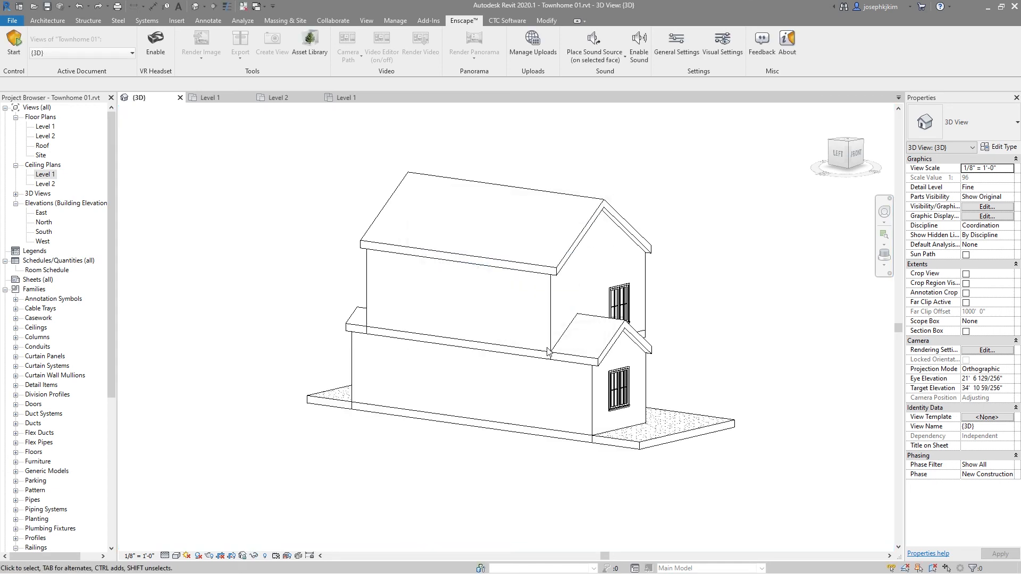
click(177, 556)
click(204, 534)
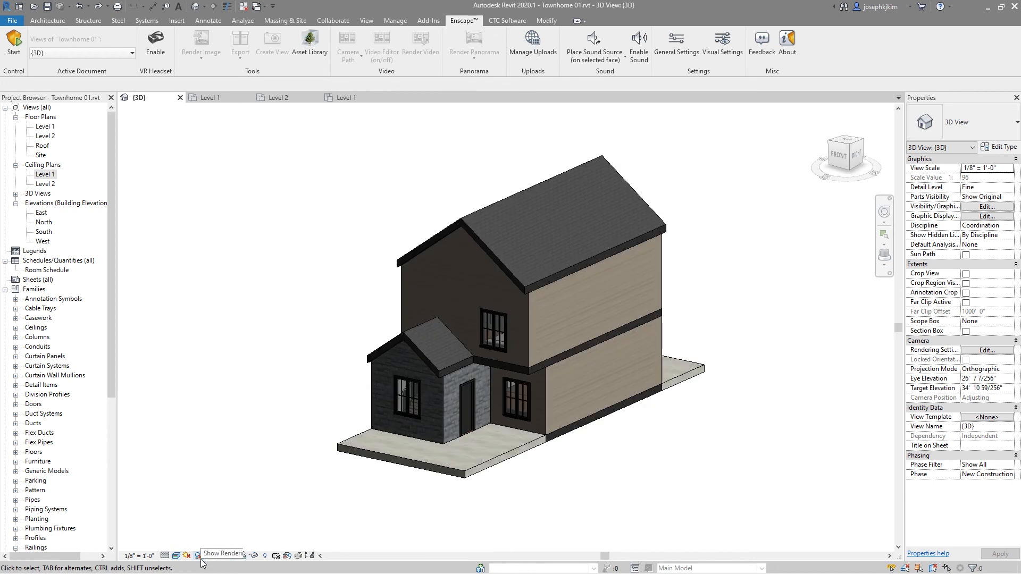
shift+middle_drag(463, 404, 521, 424)
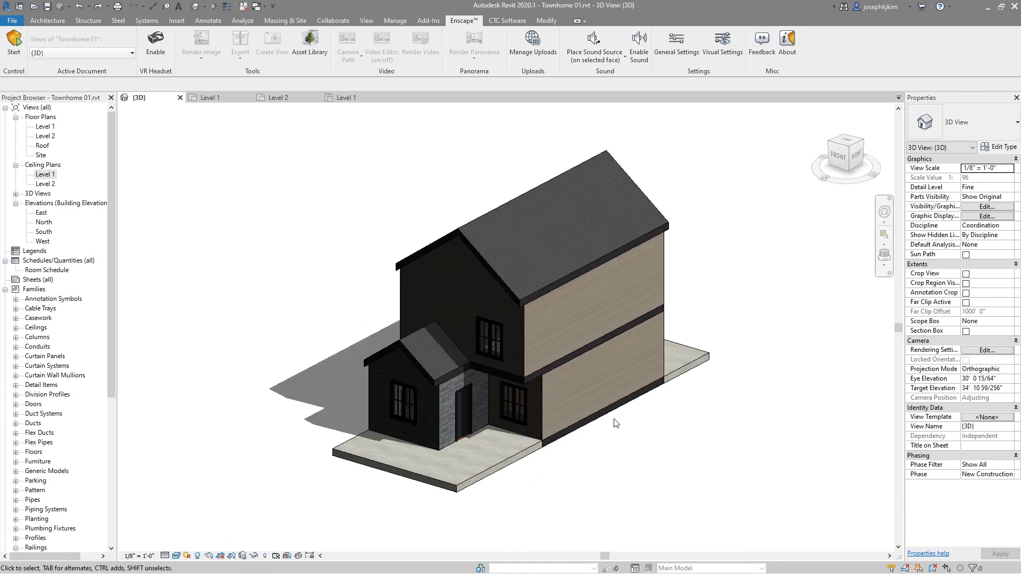
Switch to SketchUp and recolour the Roofing Metal Standing Seam material dark grey, with saturation 0 and luminance 24.
key(alt+Tab)
mouse_move(487, 381)
middle_down()
mouse_move(131, 431)
mouse_move(538, 431)
mouse_move(511, 319)
mouse_move(545, 203)
middle_up()
key(alt+Tab)
key(alt+Tab)
click(906, 137)
drag(936, 191, 913, 209)
key(alt)
middle_drag(531, 273, 572, 290)
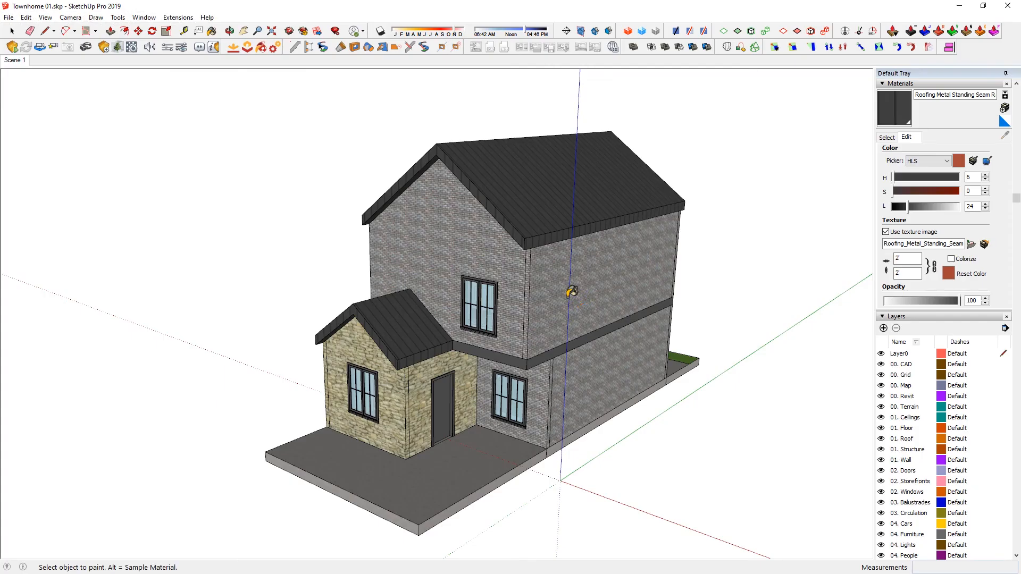